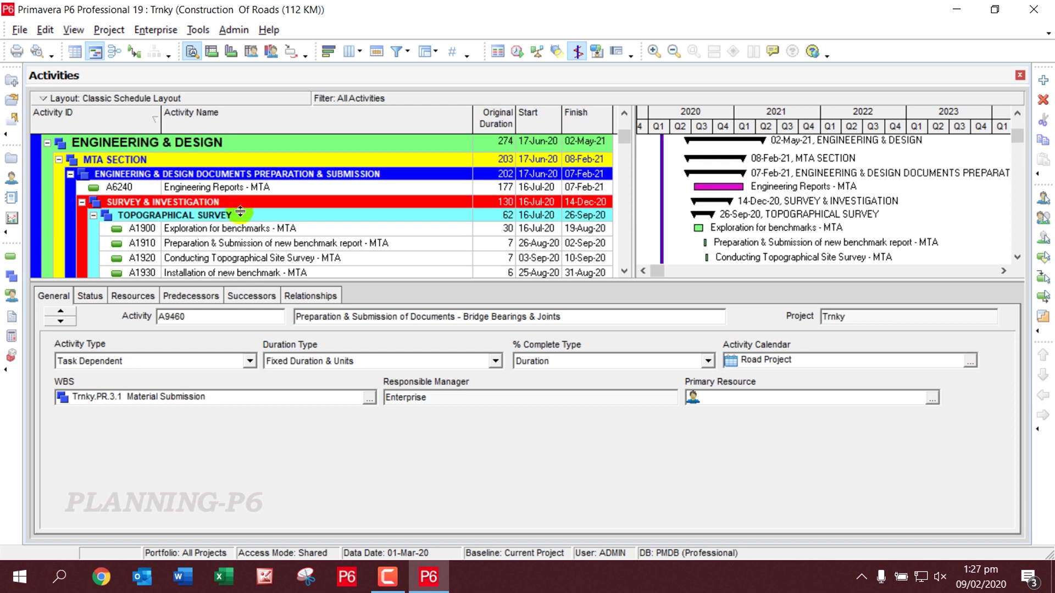
- Select activity A1900 Exploration for benchmarks - MTA in the Activities table
left_click(239, 230)
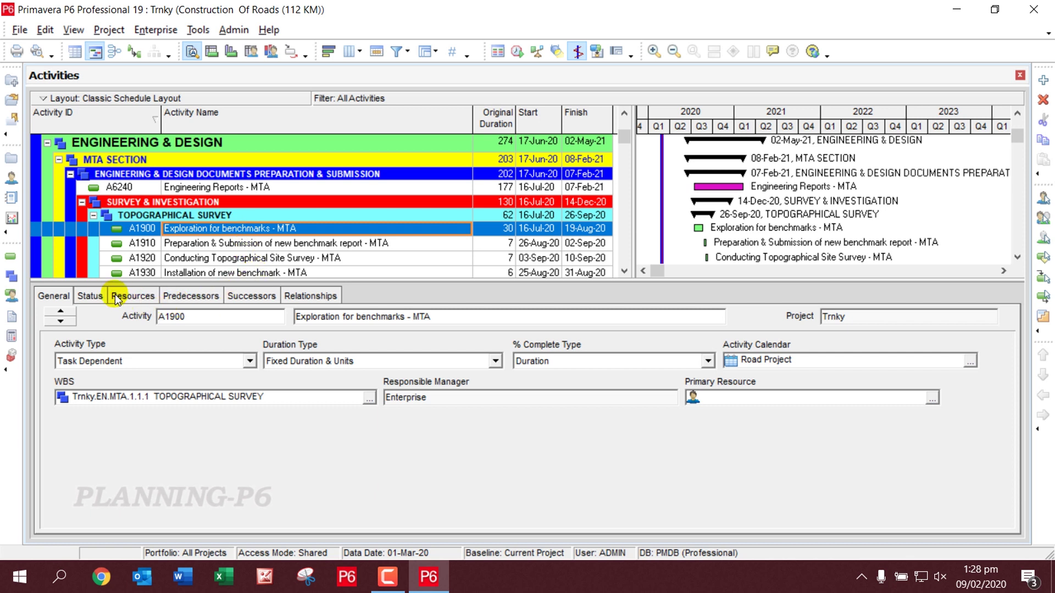
- Show A1900's resource assignments and bring up the Assign Resources list
left_click(144, 296)
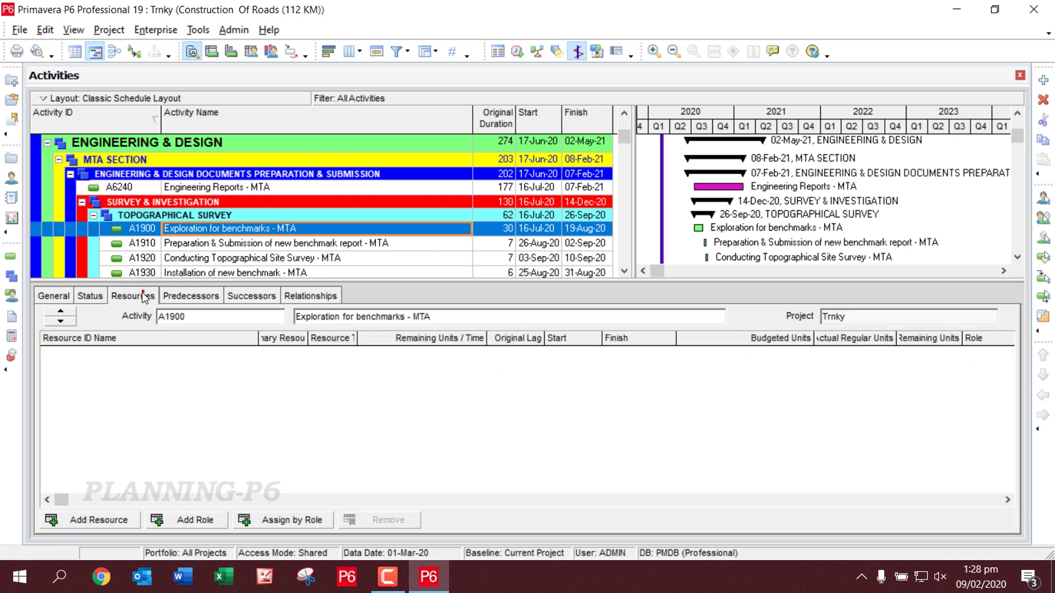
left_click(108, 521)
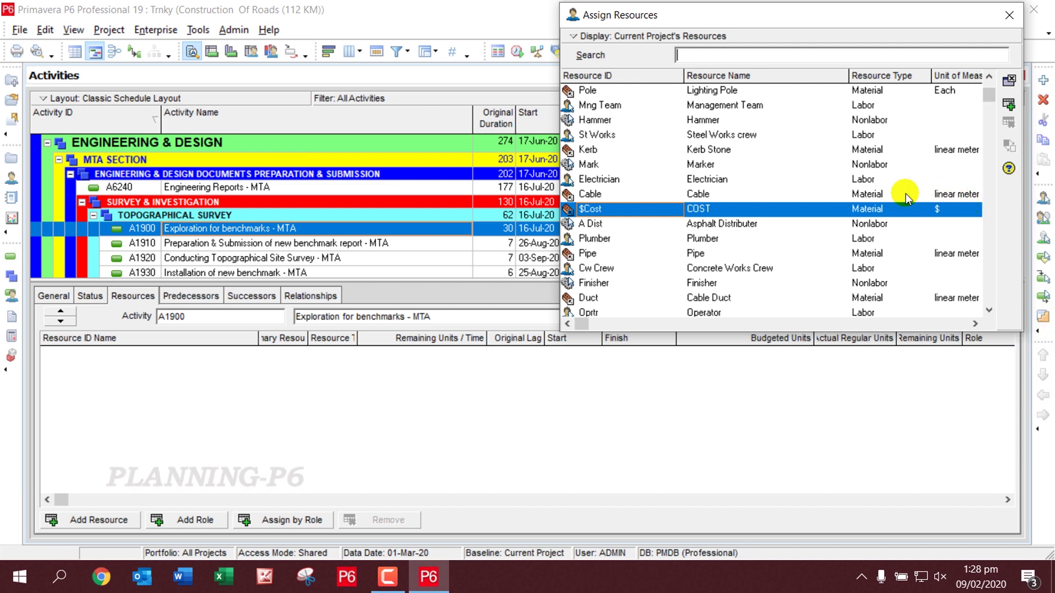
- Search 'eng' and assign the Eng Team labor resource to A1900
left_click(754, 57)
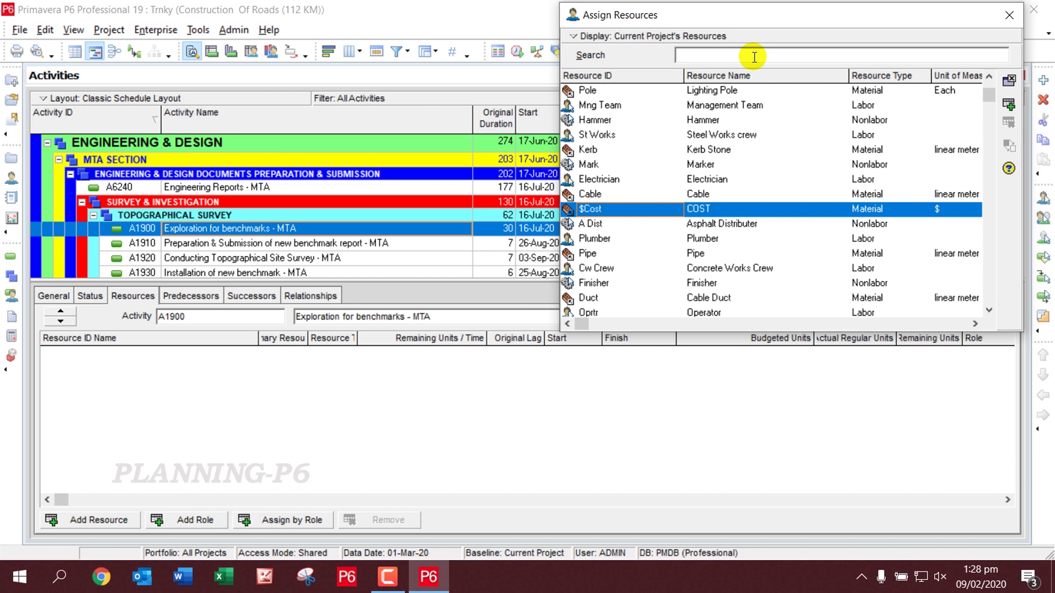
type("eng")
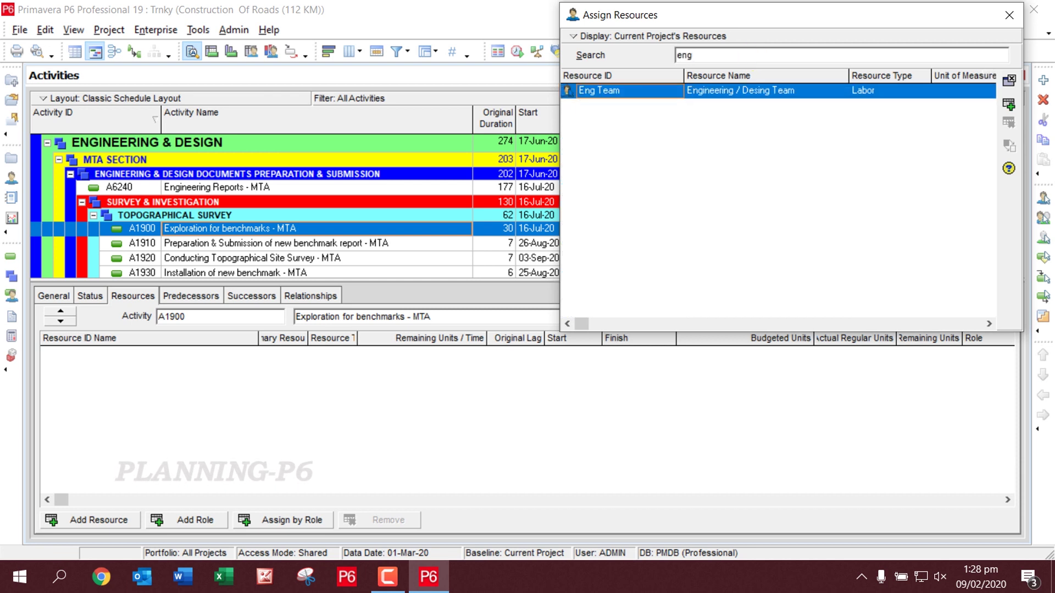
left_click(733, 92)
left_click(1008, 104)
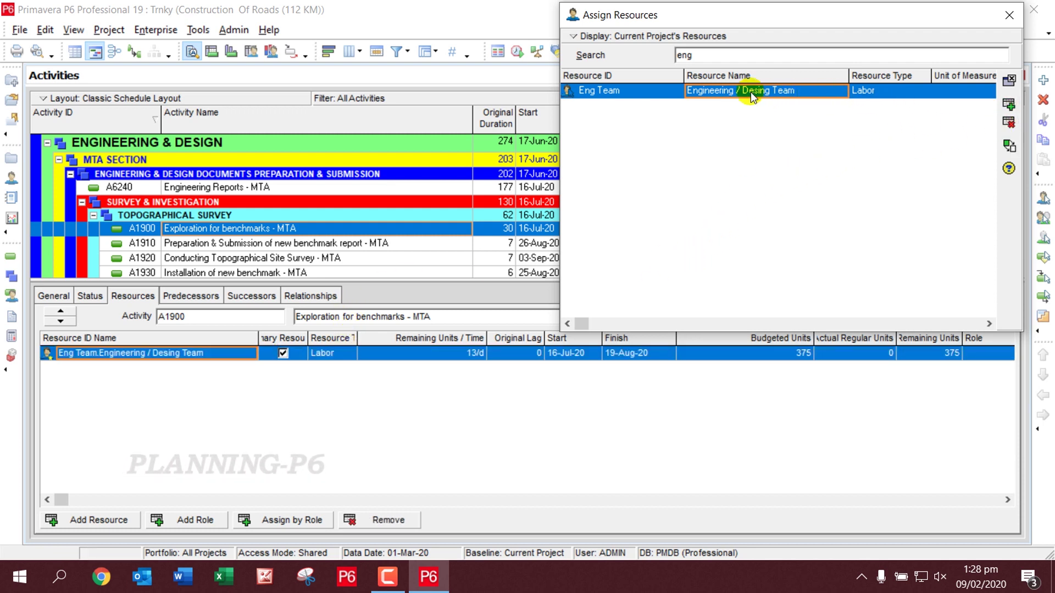
- Search 'cost' and assign the $Cost material resource to A1900
double_click(711, 54)
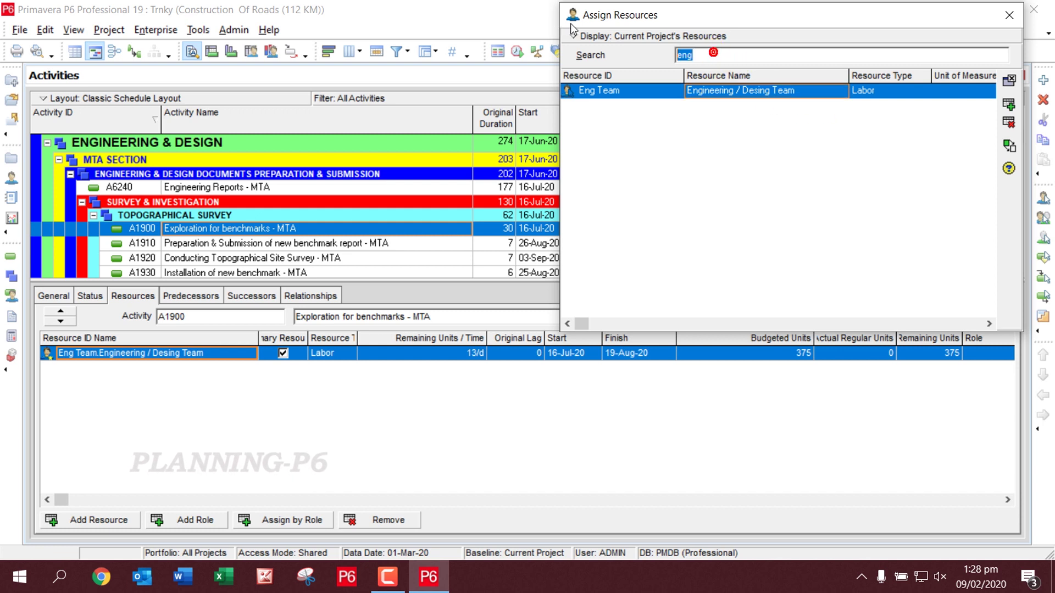
type("cost")
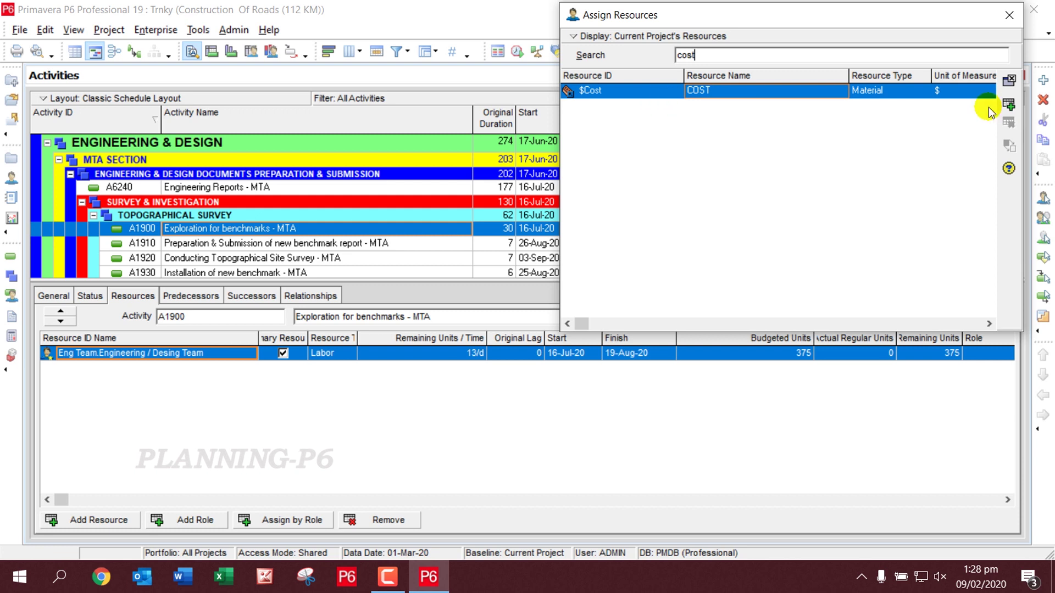
left_click(1009, 104)
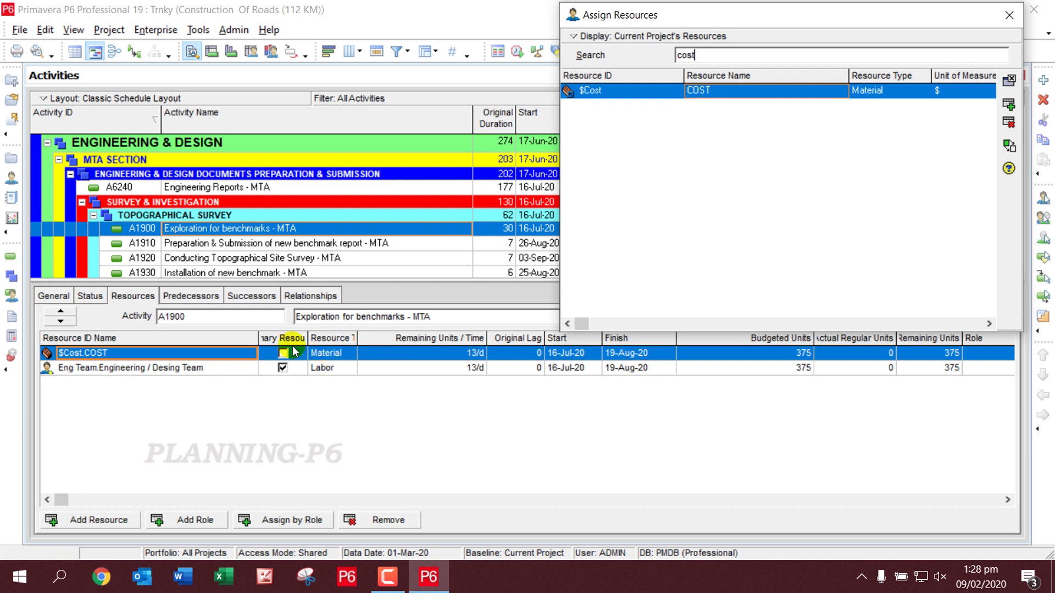
left_click(330, 358)
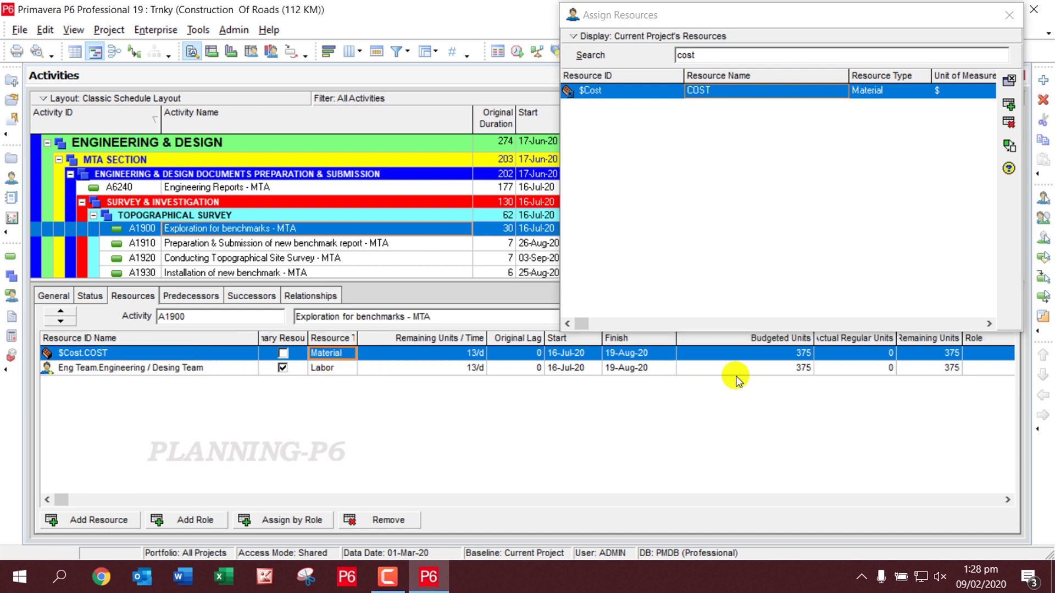
left_click(767, 355)
- Set A1900's budgeted units to 25000 for $Cost and 900 for Eng Team
left_click(773, 352)
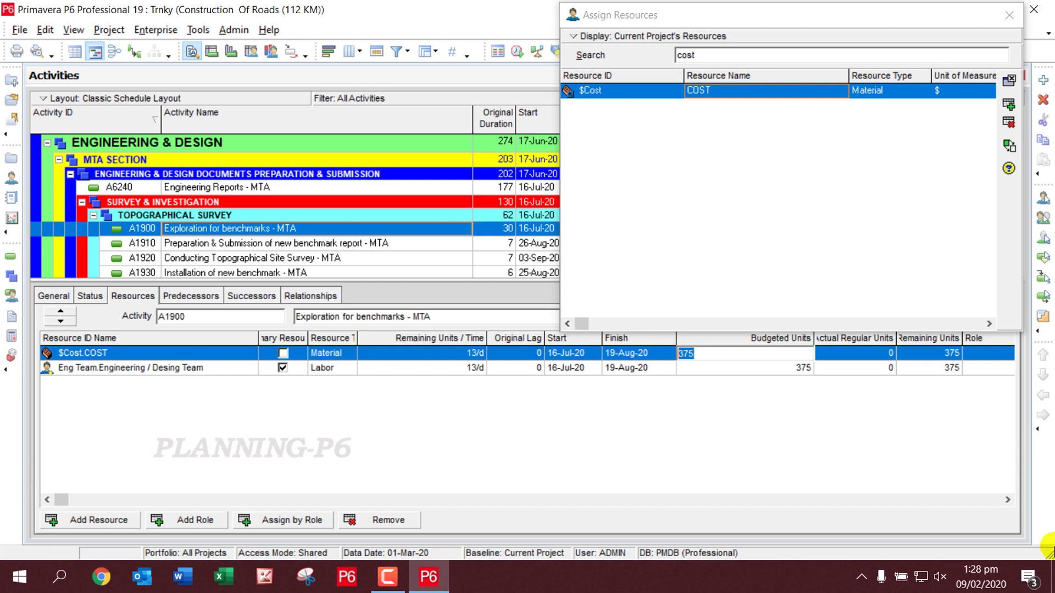
type("25000")
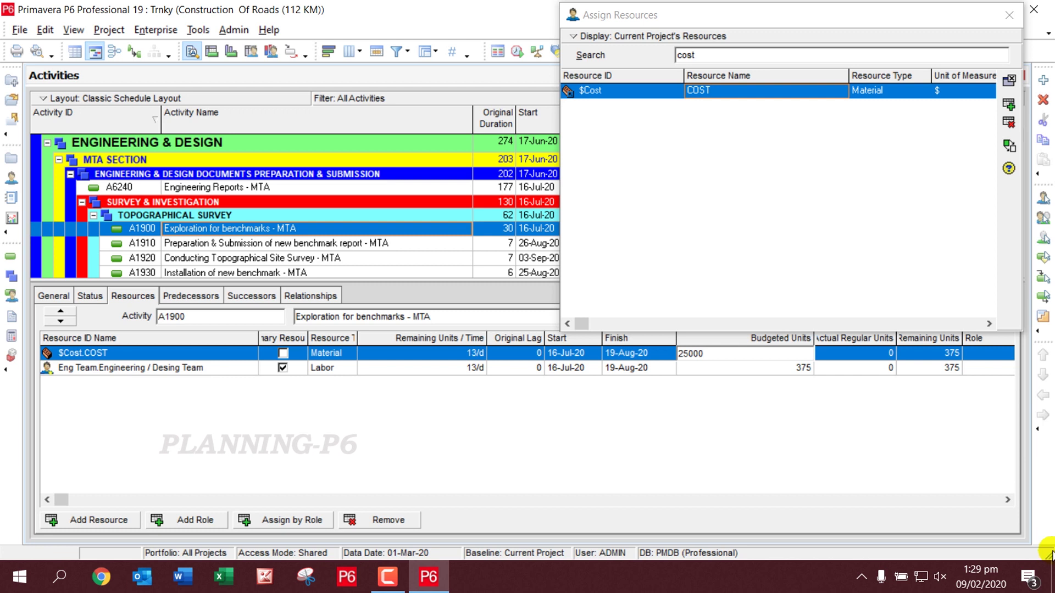
left_click(780, 371)
left_click(780, 371)
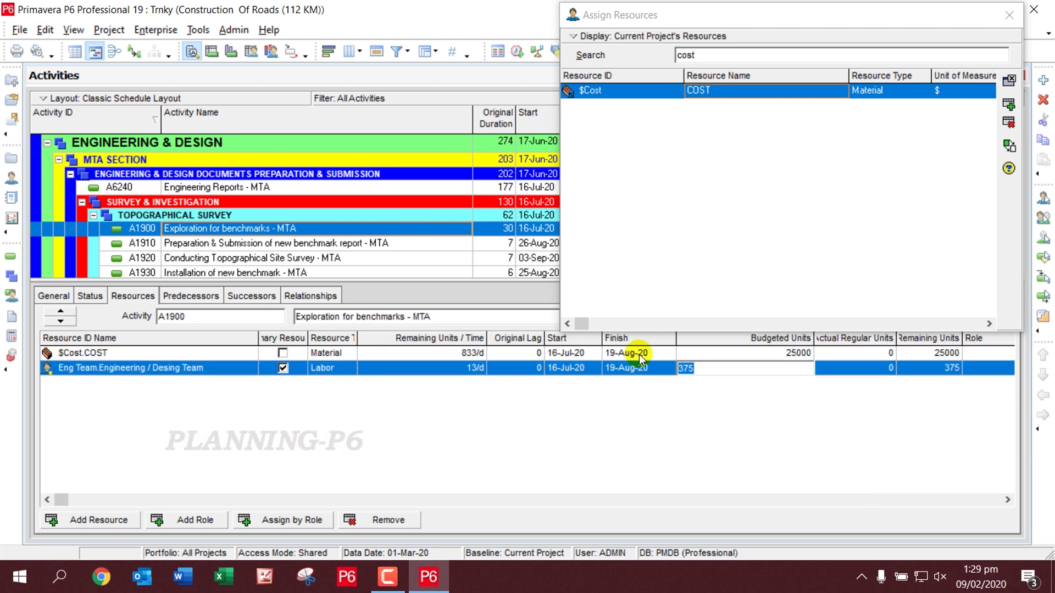
type("900")
key("Return")
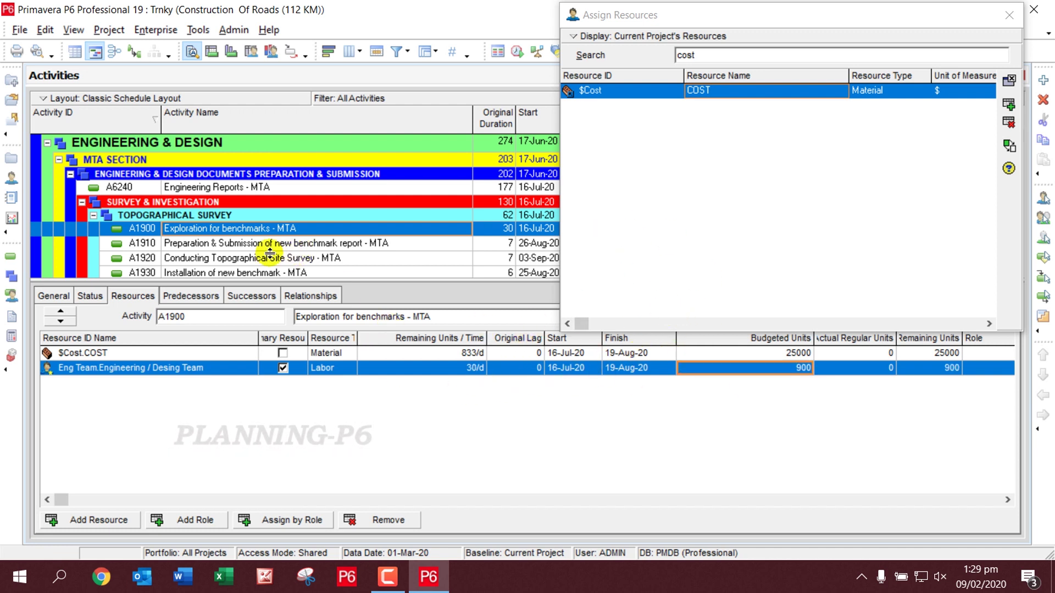
left_click(228, 231)
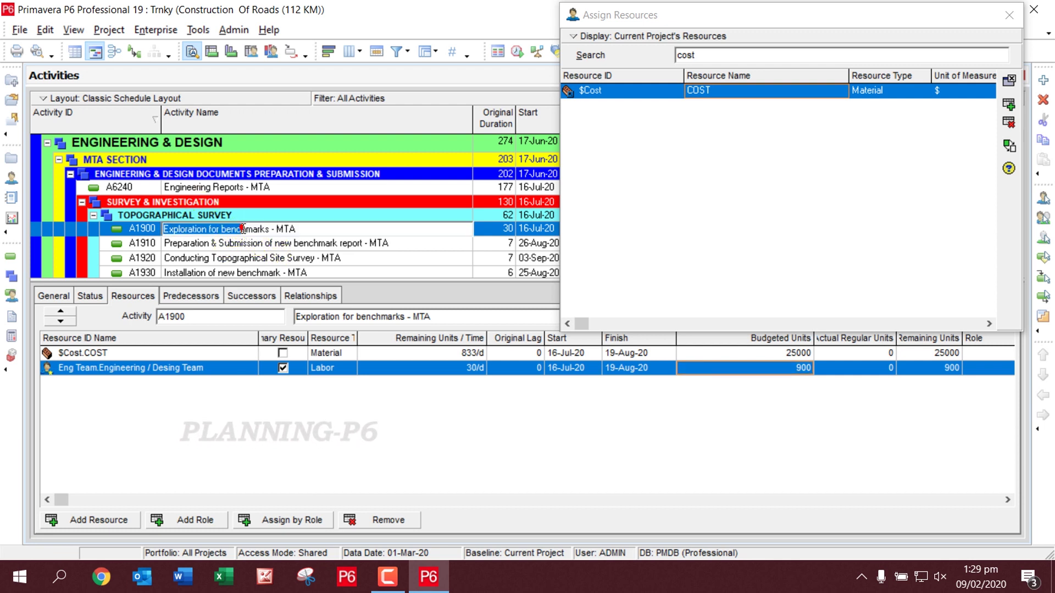
left_click(241, 228, "shift")
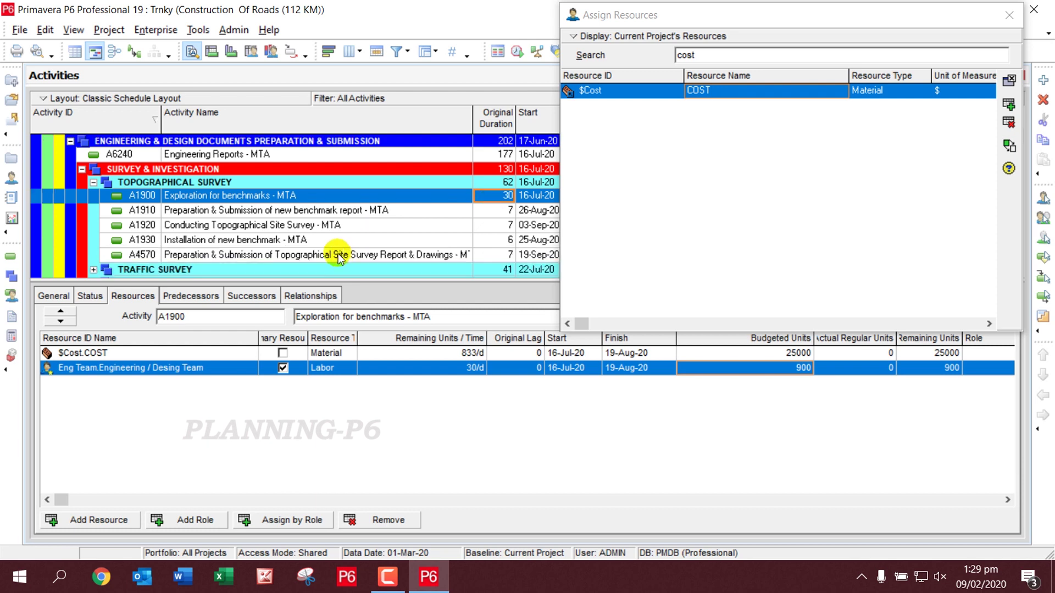
- Select A9460 and assign the Procurement Team found by searching 'Pro'
scroll(338, 253, "down", 4)
scroll(337, 251, "down", 3)
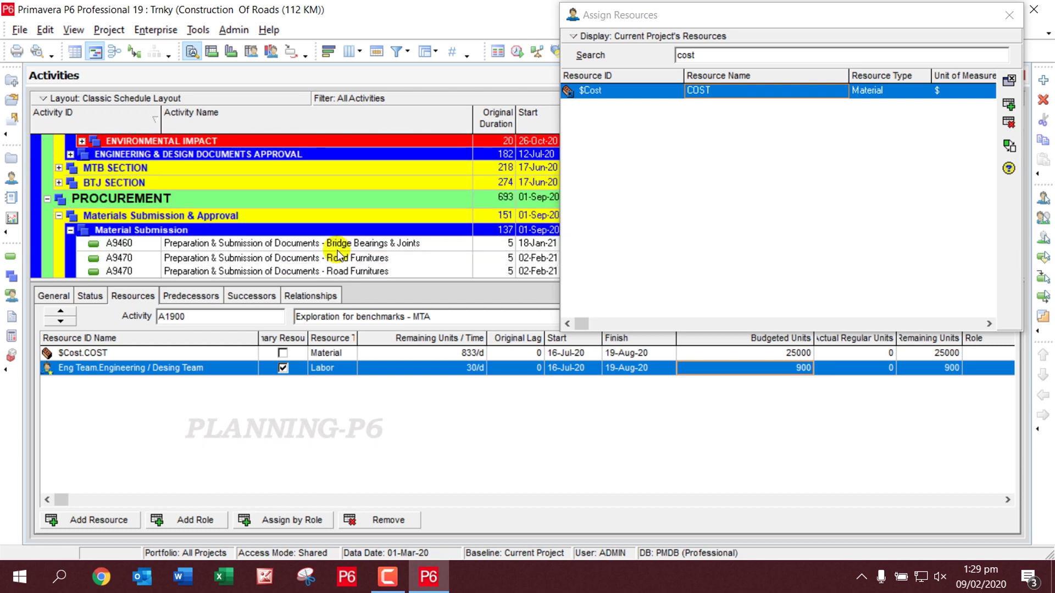
left_click(305, 245)
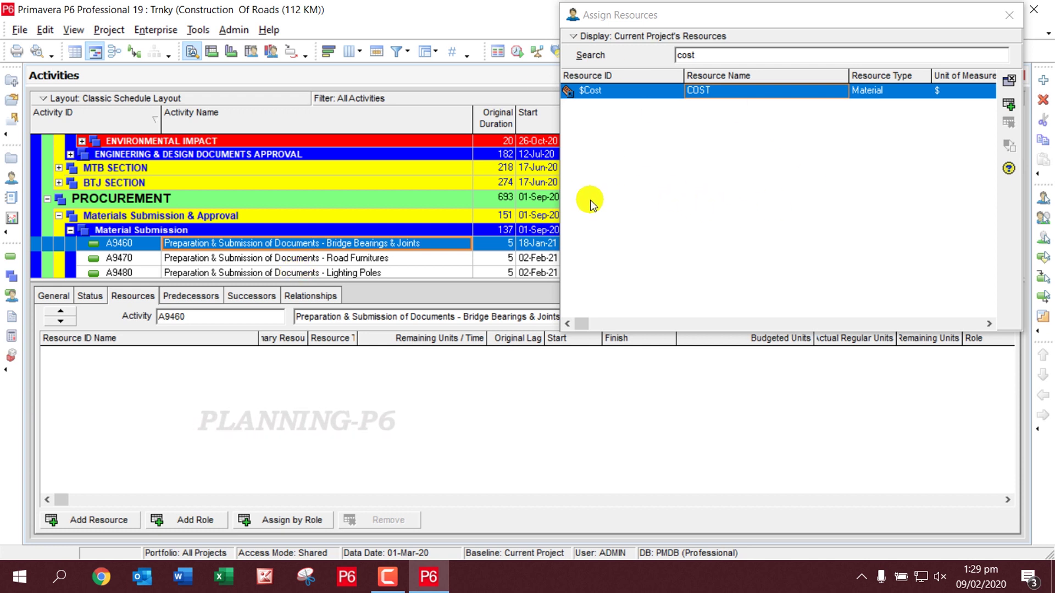
left_click(704, 53)
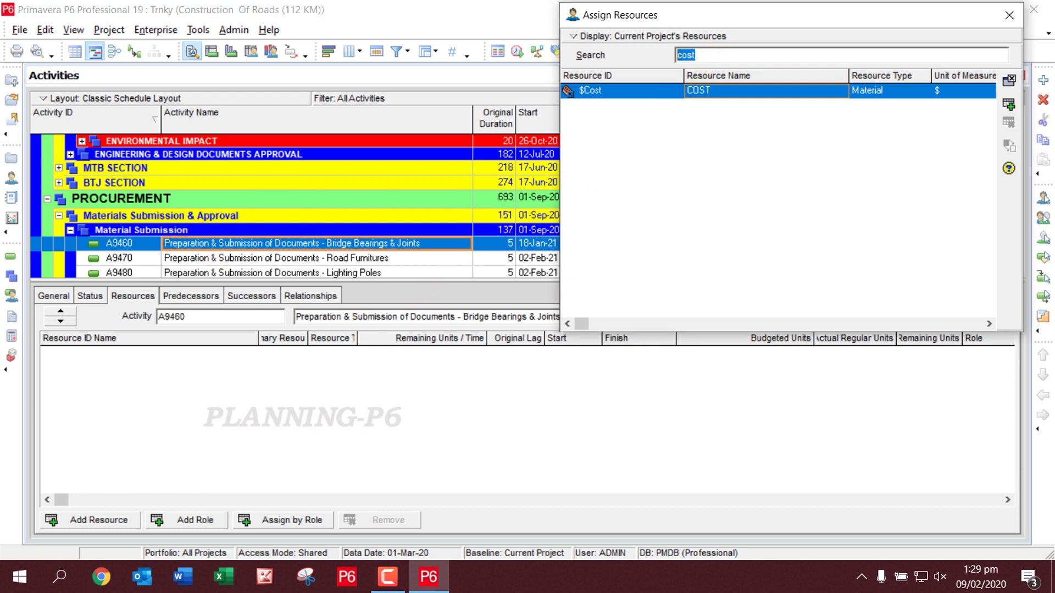
type("Pro")
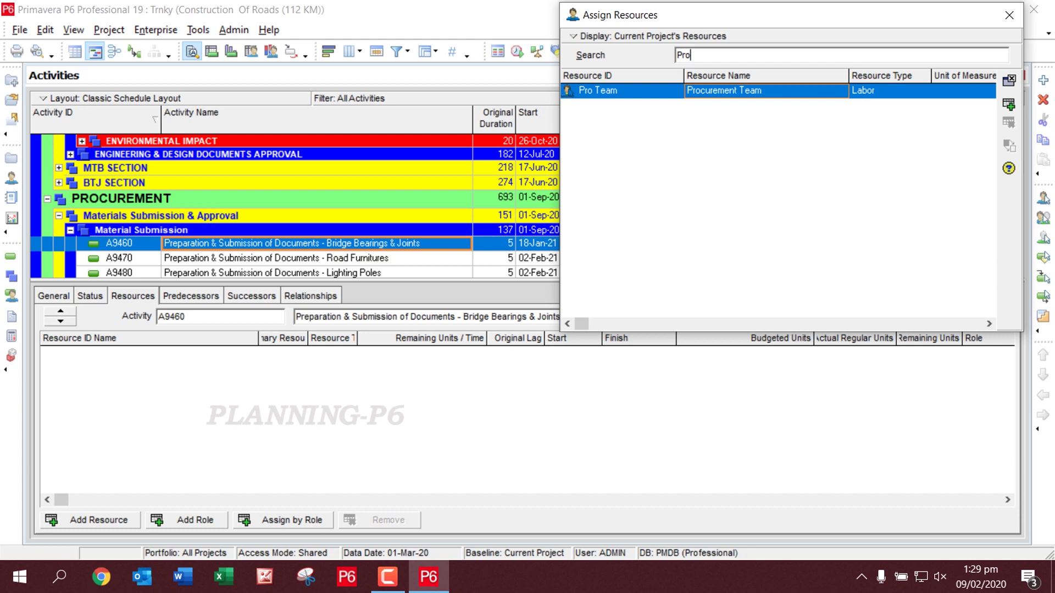
double_click(888, 92)
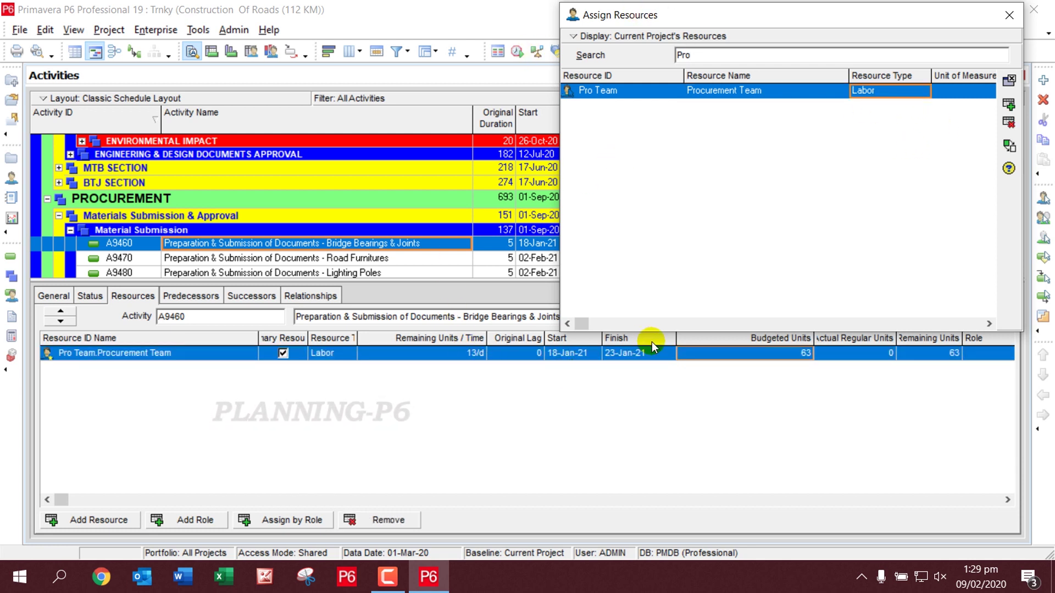
- Give the Procurement Team 500 budgeted units on A9460
left_click(745, 357)
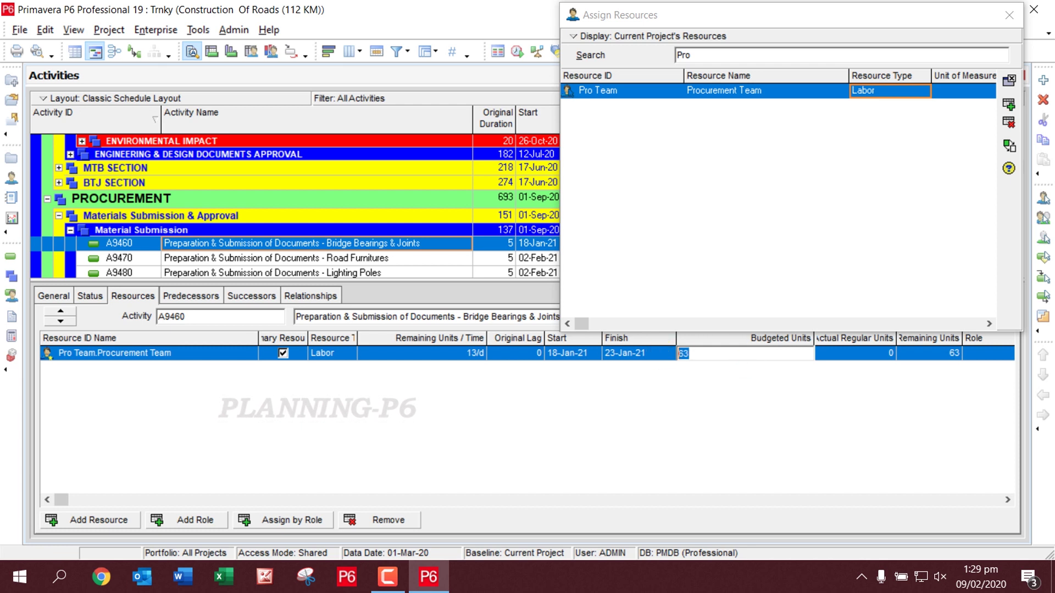
type("500")
key("Return")
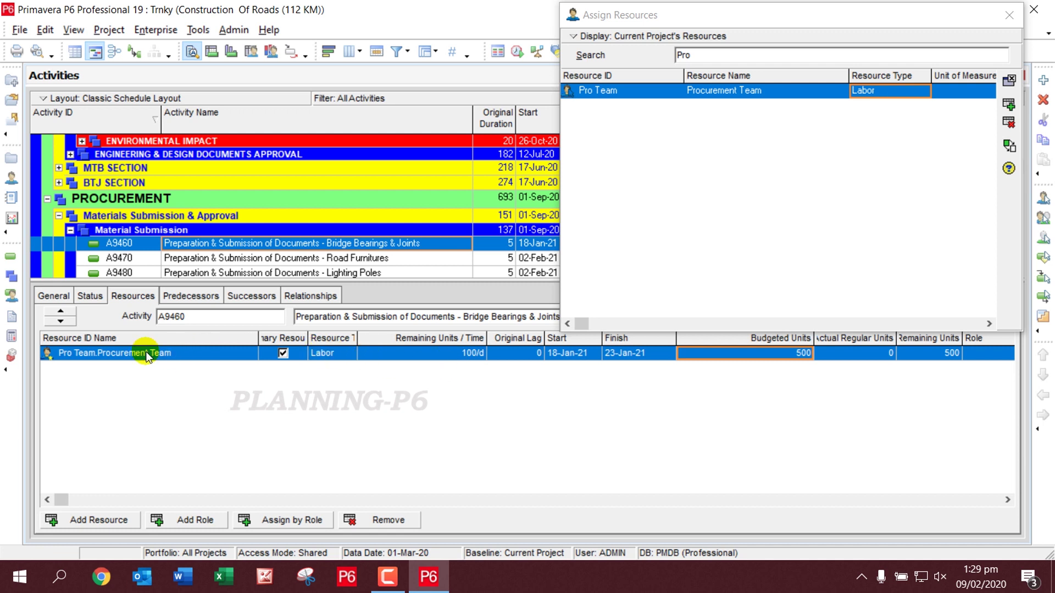
left_click(279, 261)
scroll(279, 260, "down", 2)
scroll(279, 260, "down", 2)
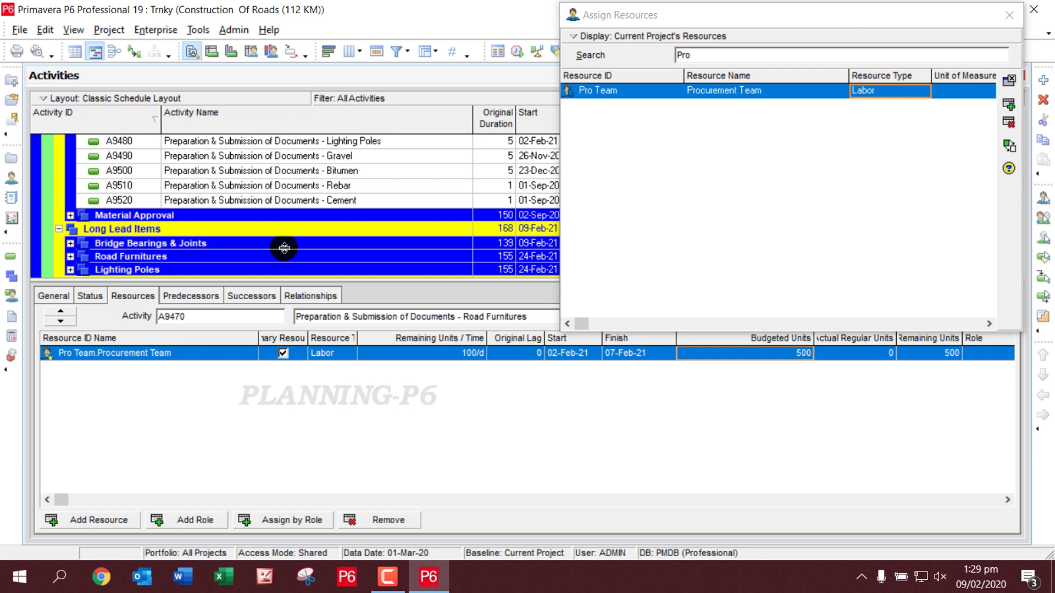
scroll(229, 244, "down", 4)
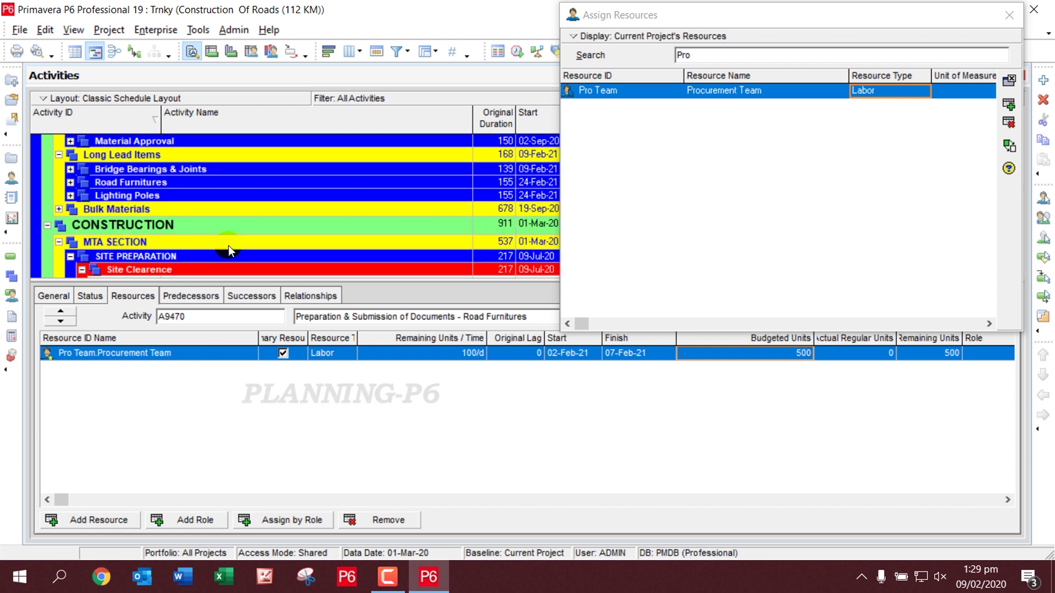
- Select Site Clearance A6270 and assign the $Cost and Driver resources
left_click(202, 244)
left_click_drag(202, 245, 421, 251)
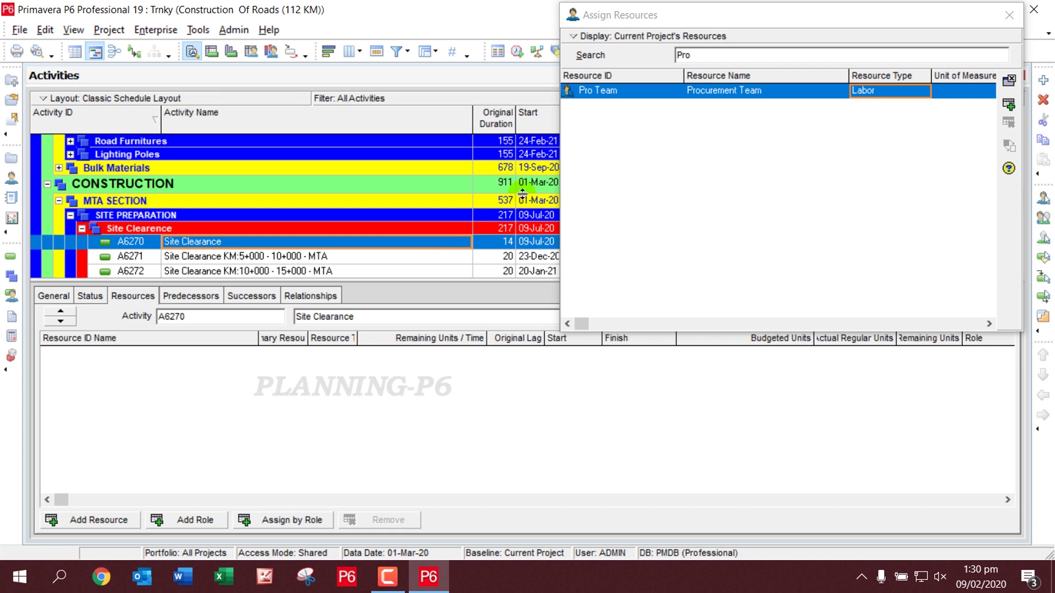
left_click_drag(701, 57, 580, 58)
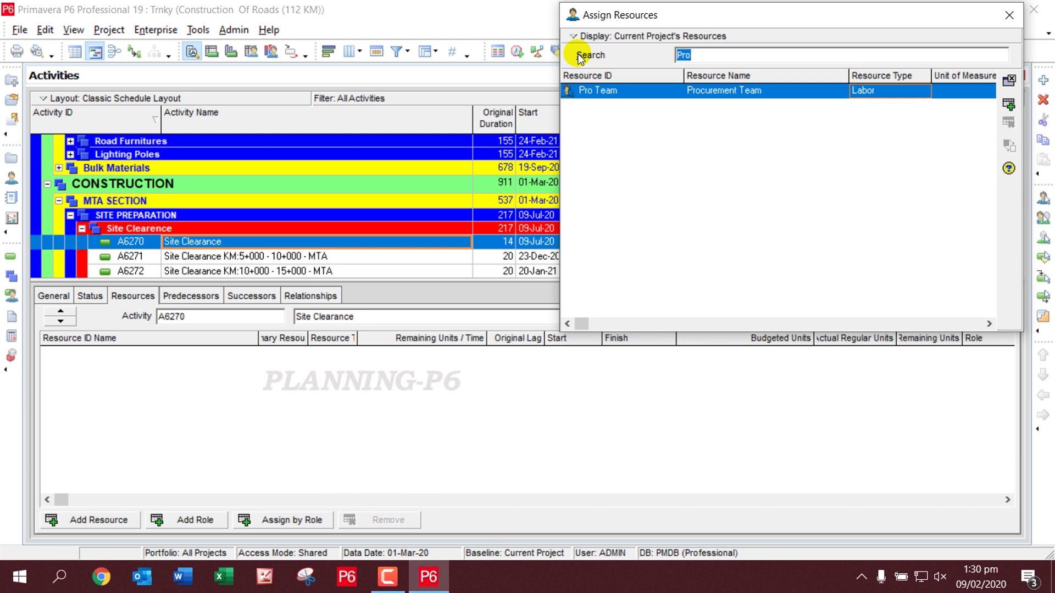
type("Cost")
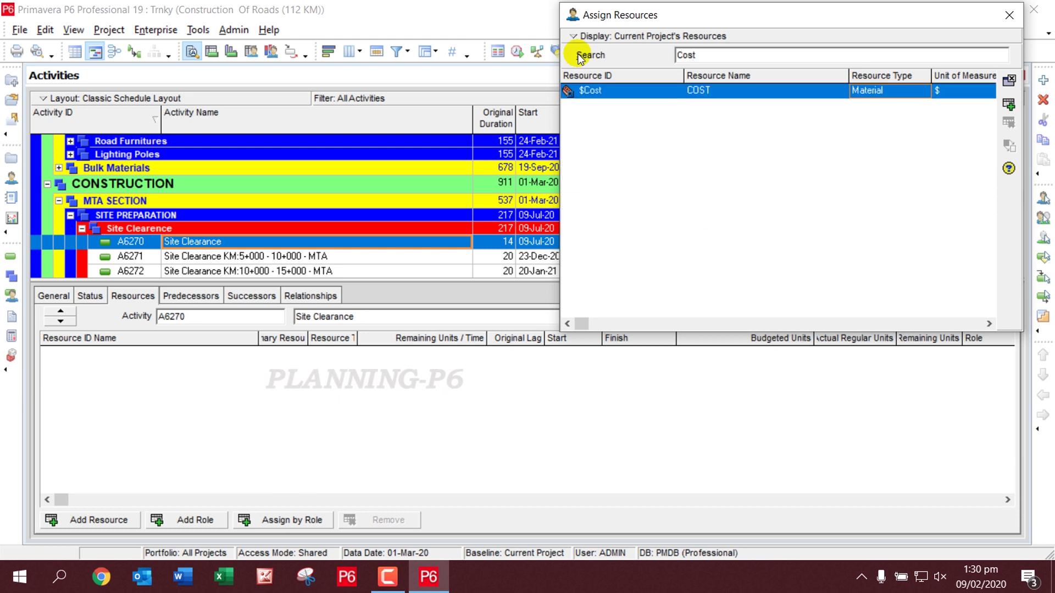
left_click(1011, 106)
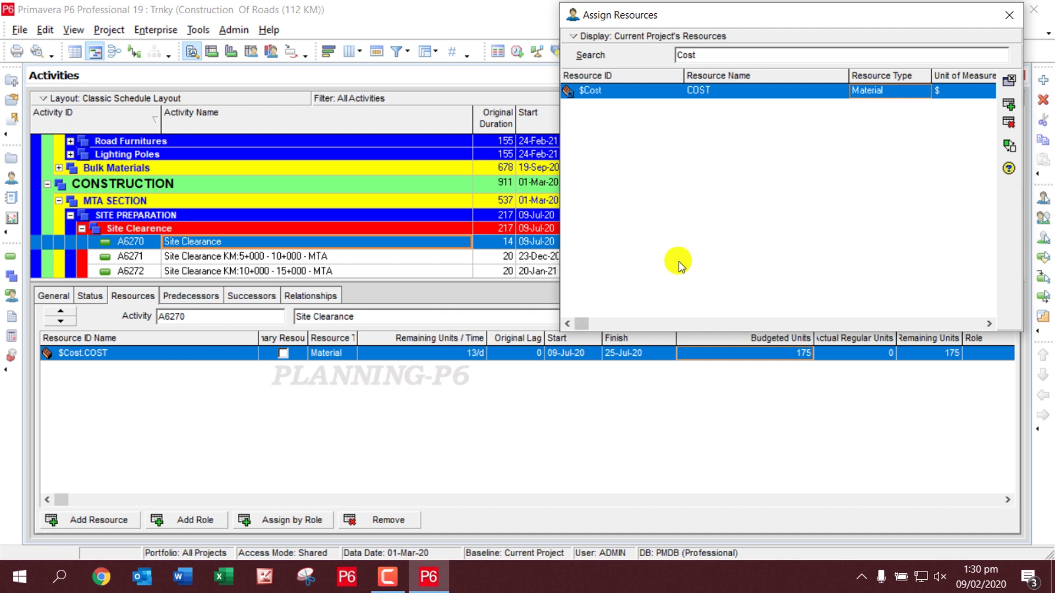
double_click(714, 55)
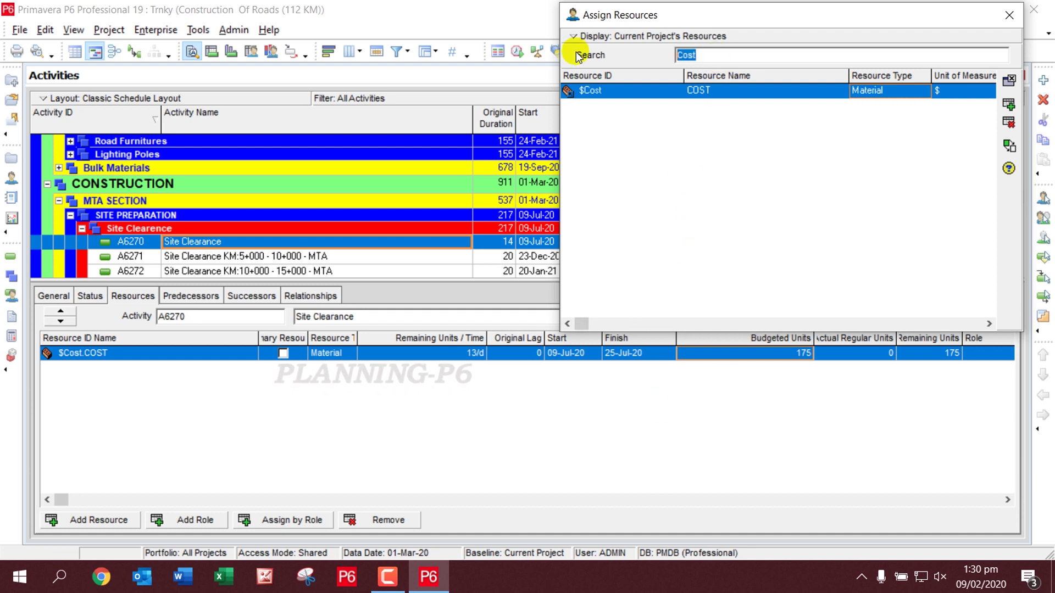
type("Drivers")
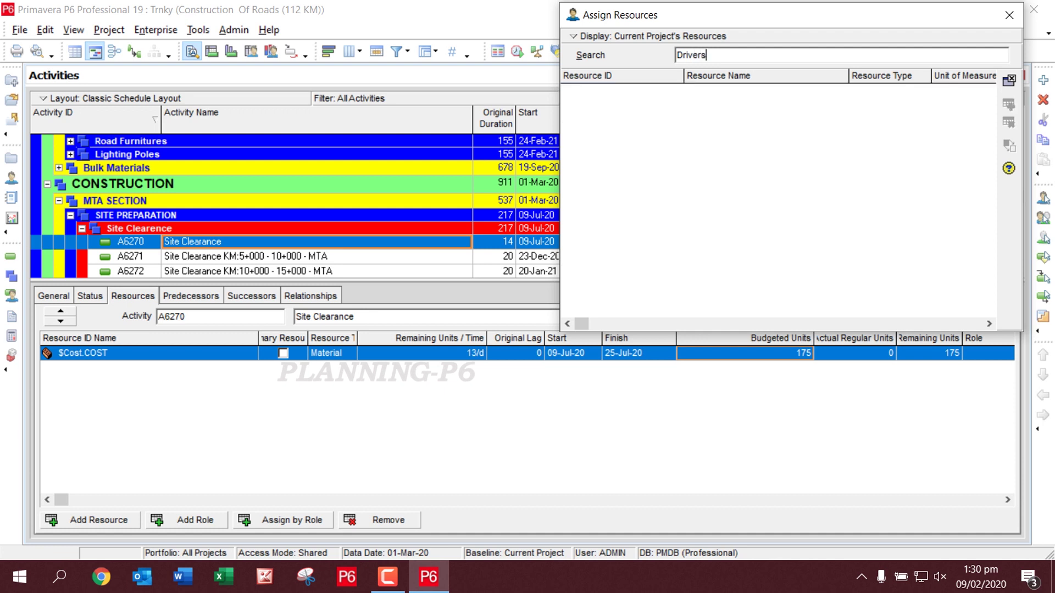
key("BackSpace")
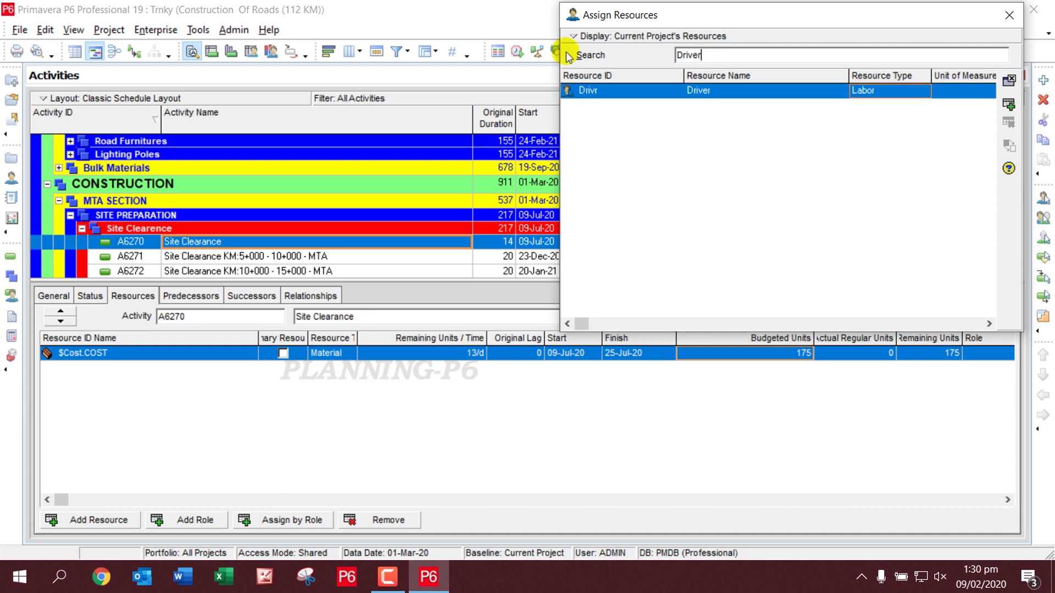
double_click(817, 97)
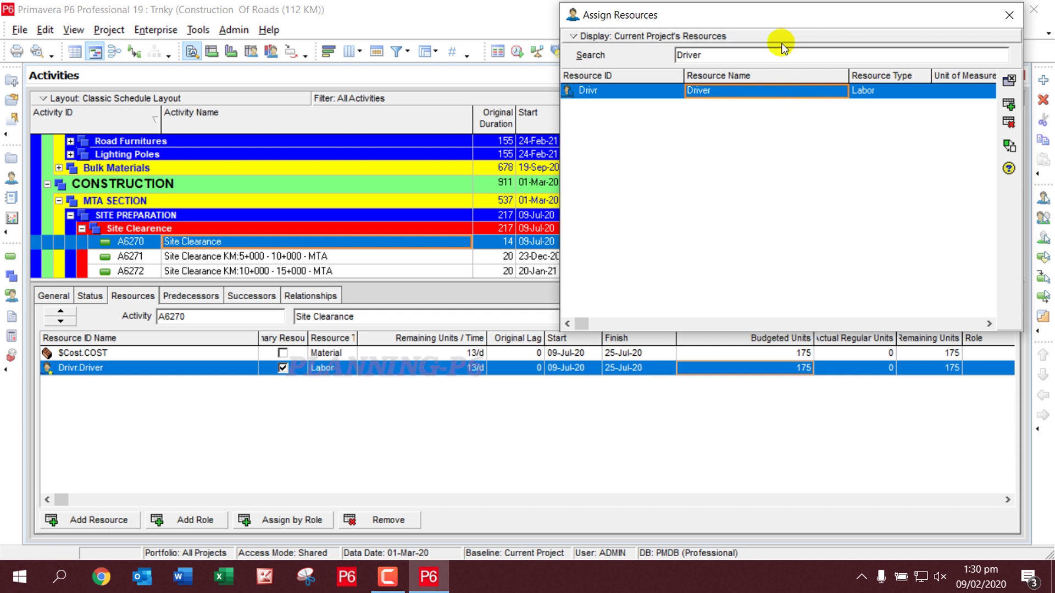
- Assign Dump Truck, Loader and Operator to A6270
double_click(733, 54)
type("Dum")
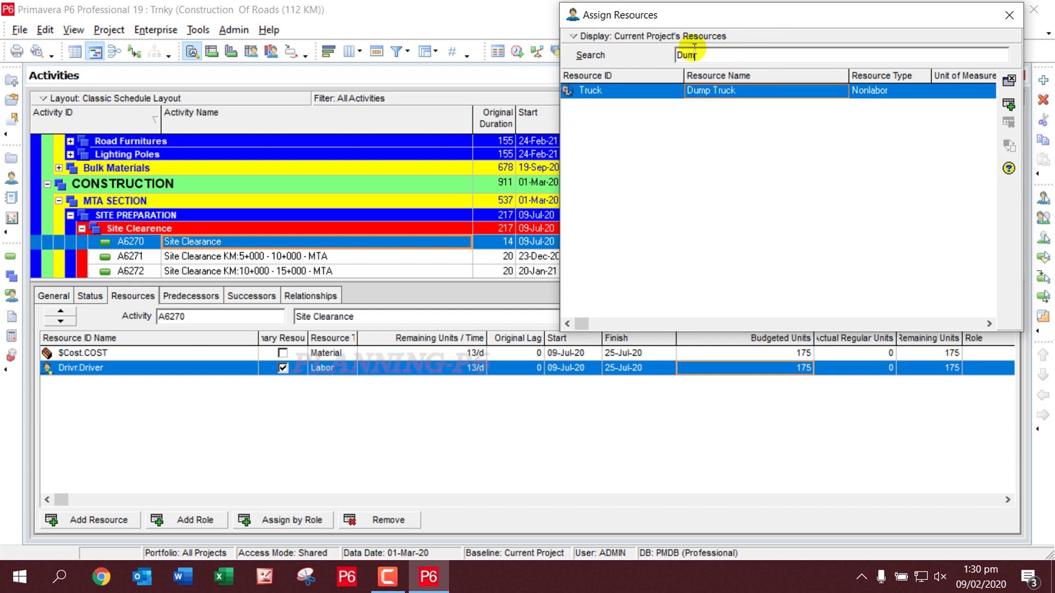
double_click(777, 97)
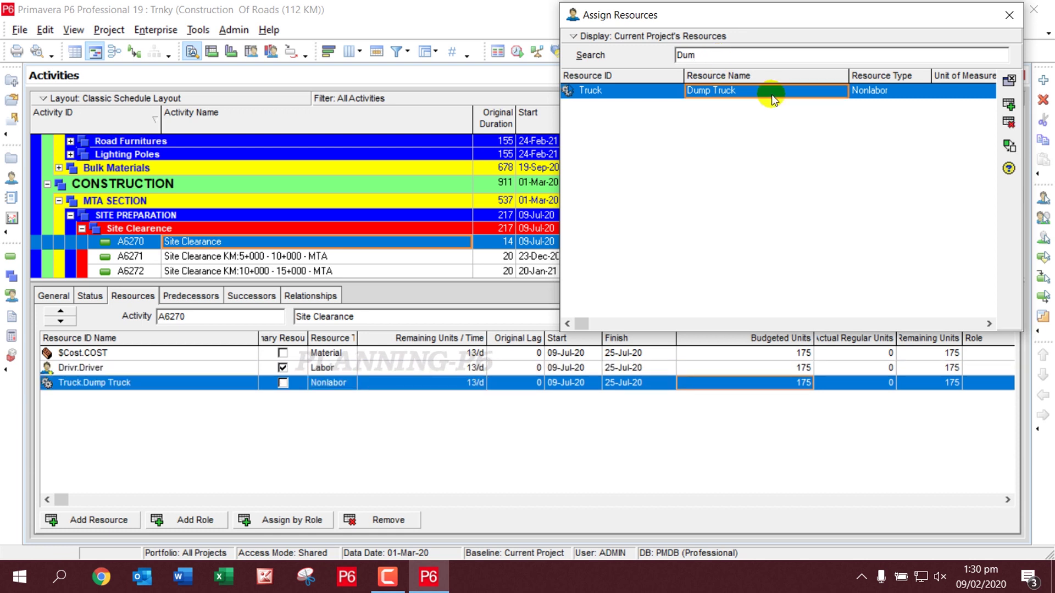
double_click(717, 55)
type("Loader")
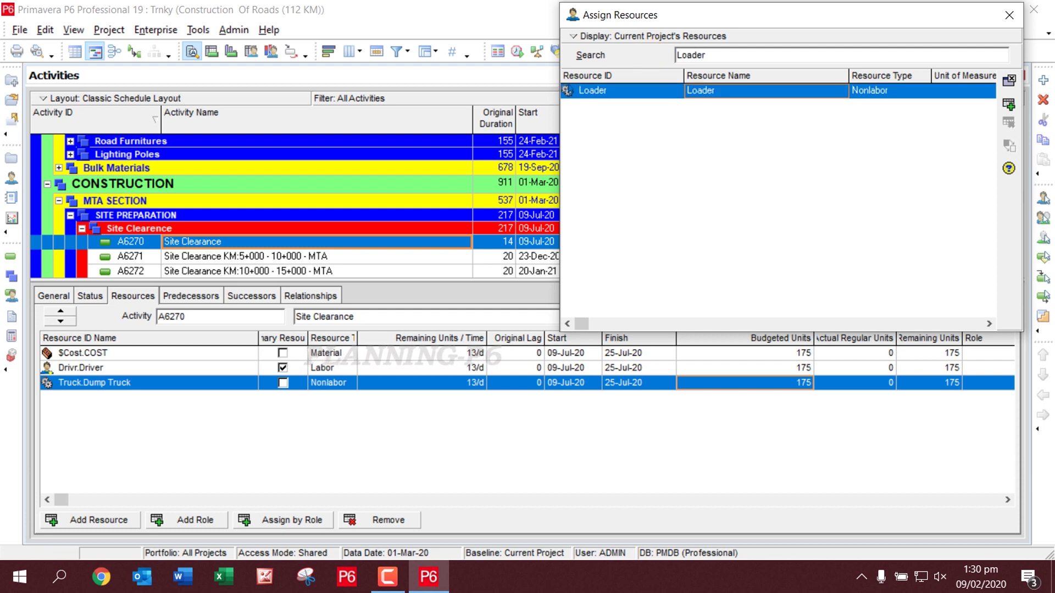
double_click(790, 91)
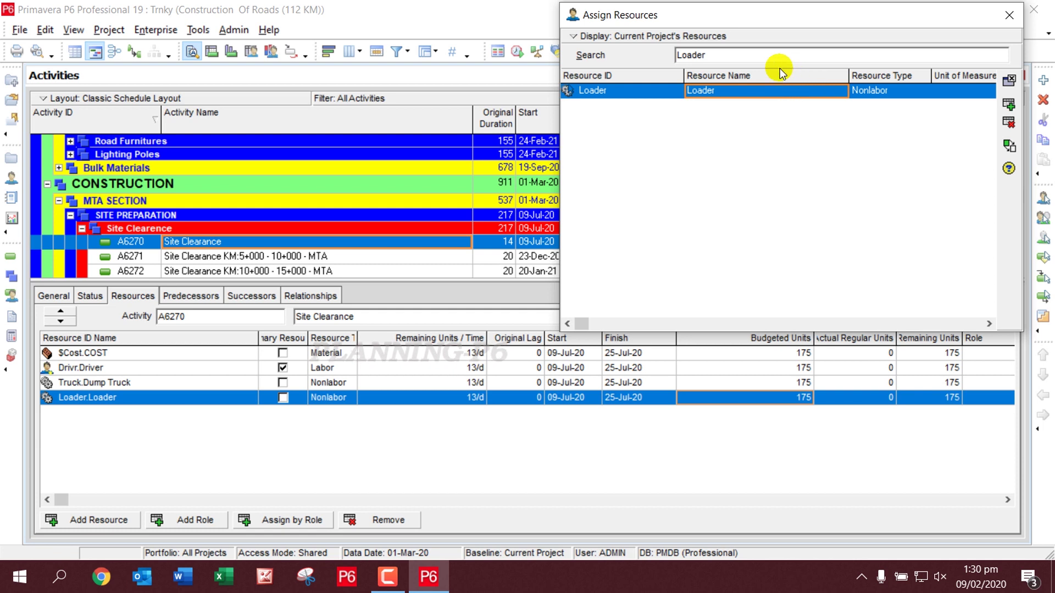
double_click(695, 55)
type("O")
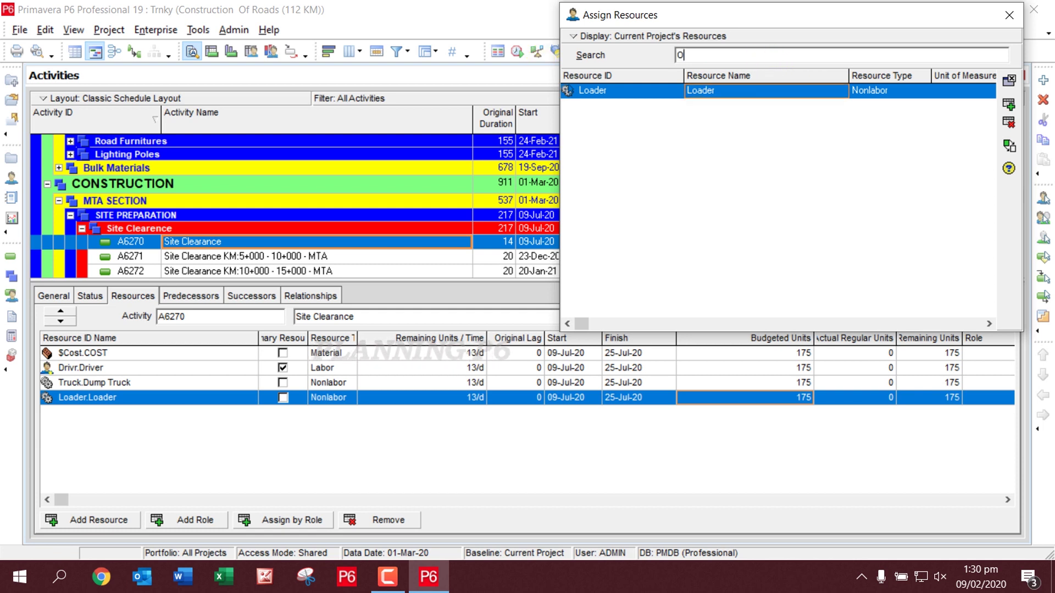
type("per")
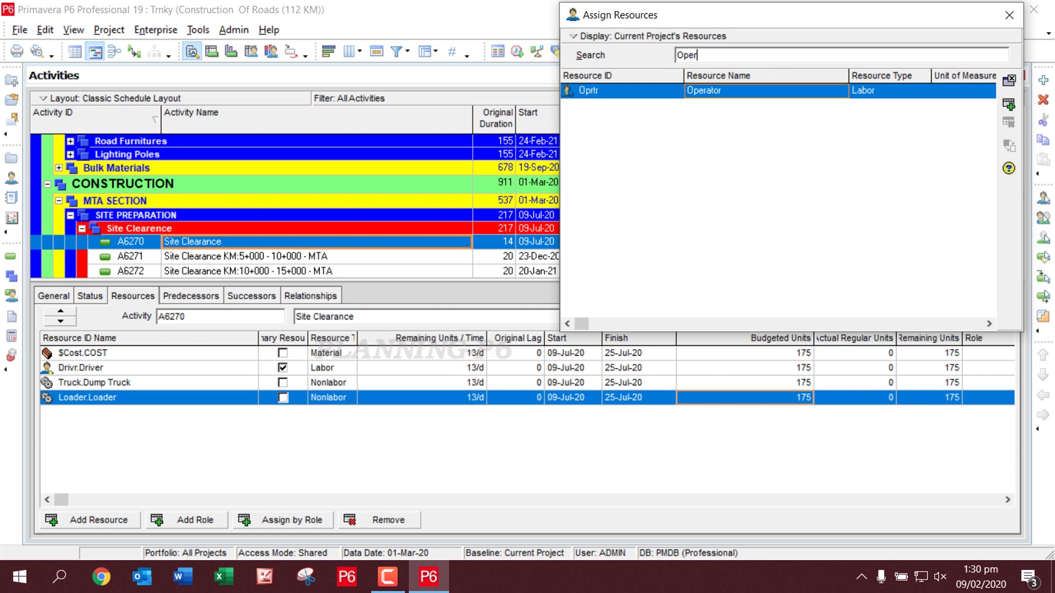
double_click(743, 91)
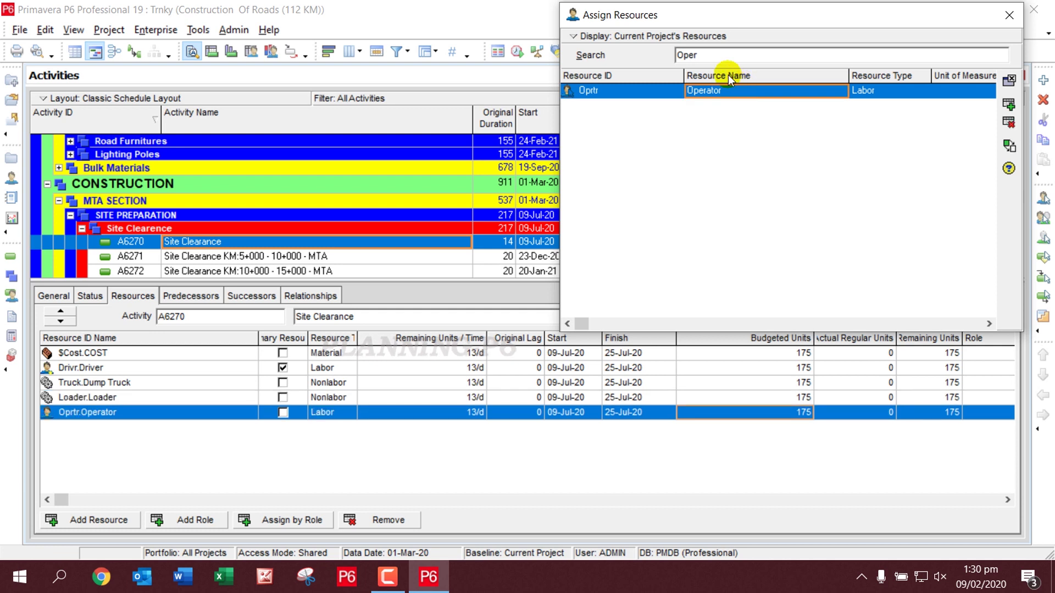
- Assign Traffic Safety Crew and Unskilled Worker to A6270
left_click(715, 55)
left_click_drag(714, 55, 678, 55)
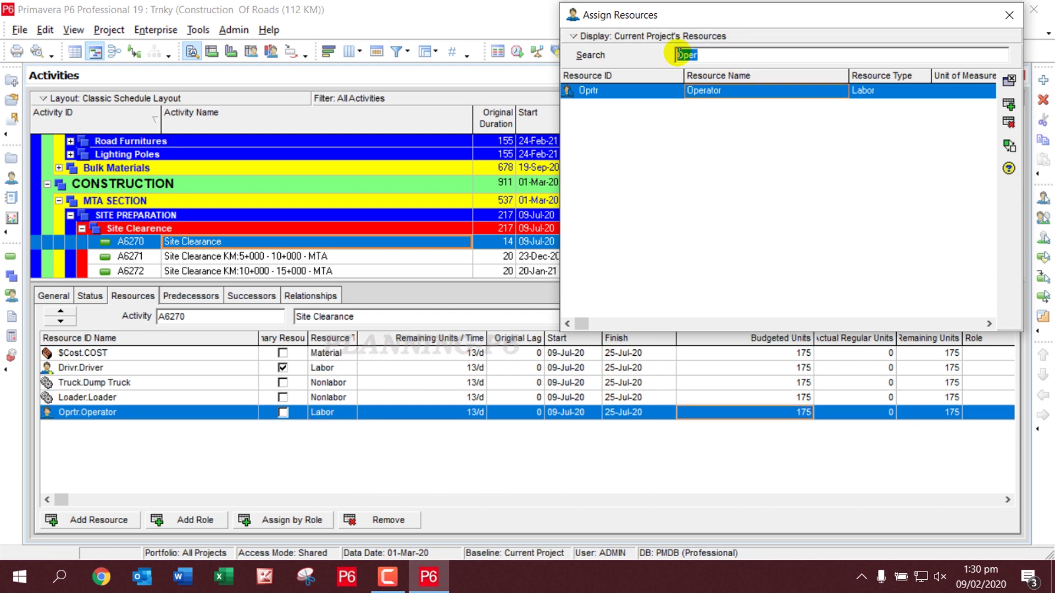
type("Traf")
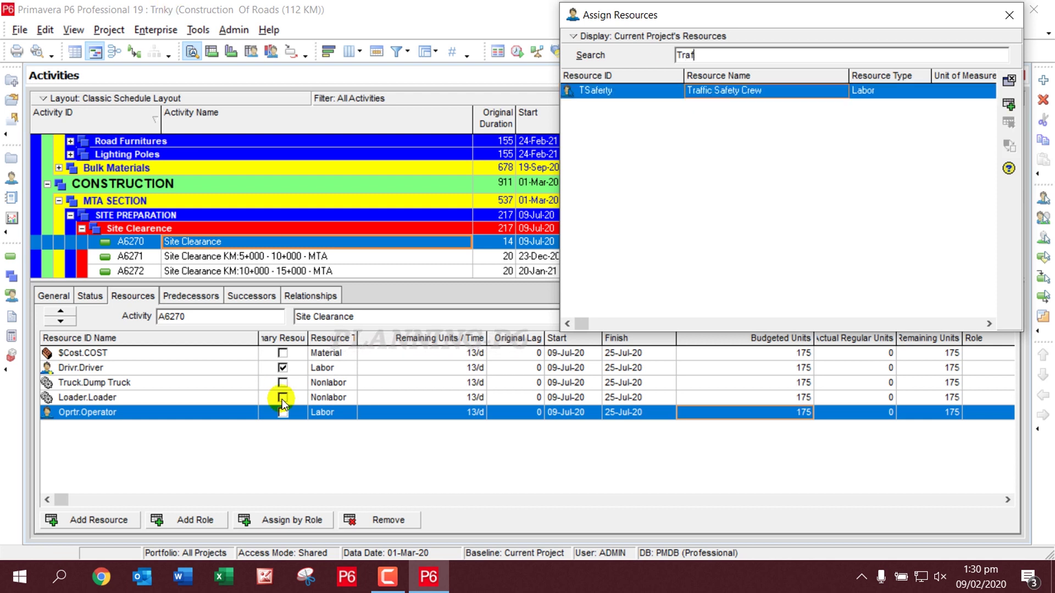
double_click(719, 95)
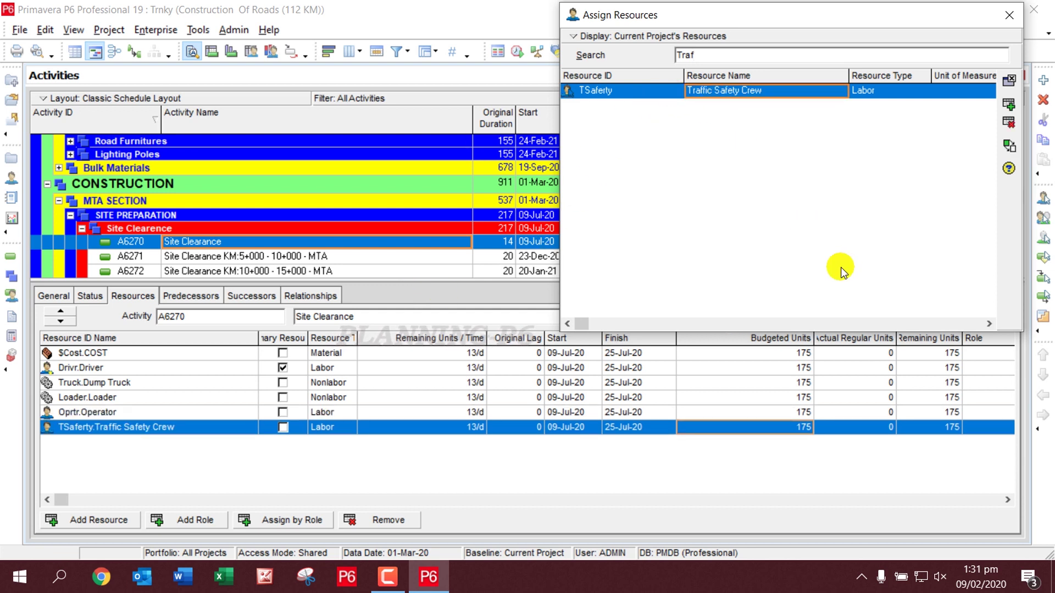
left_click(735, 53)
type("Un")
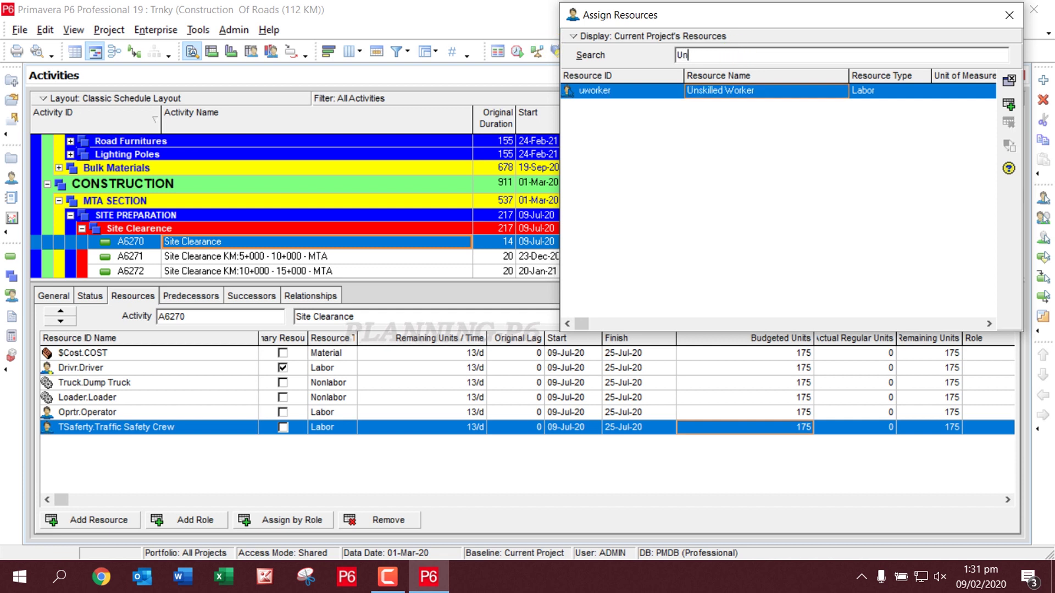
type("skil")
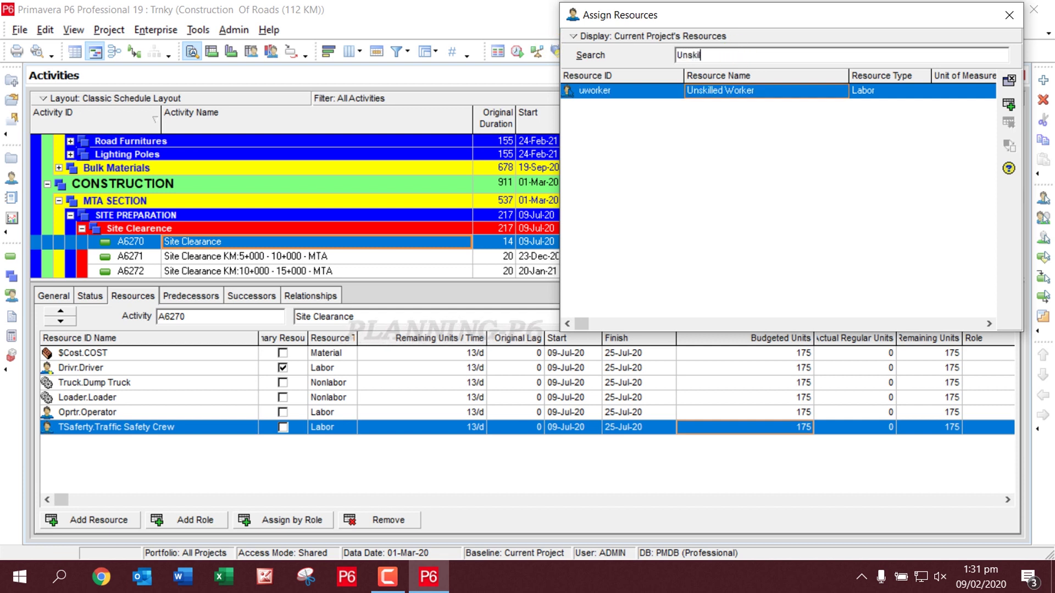
double_click(736, 91)
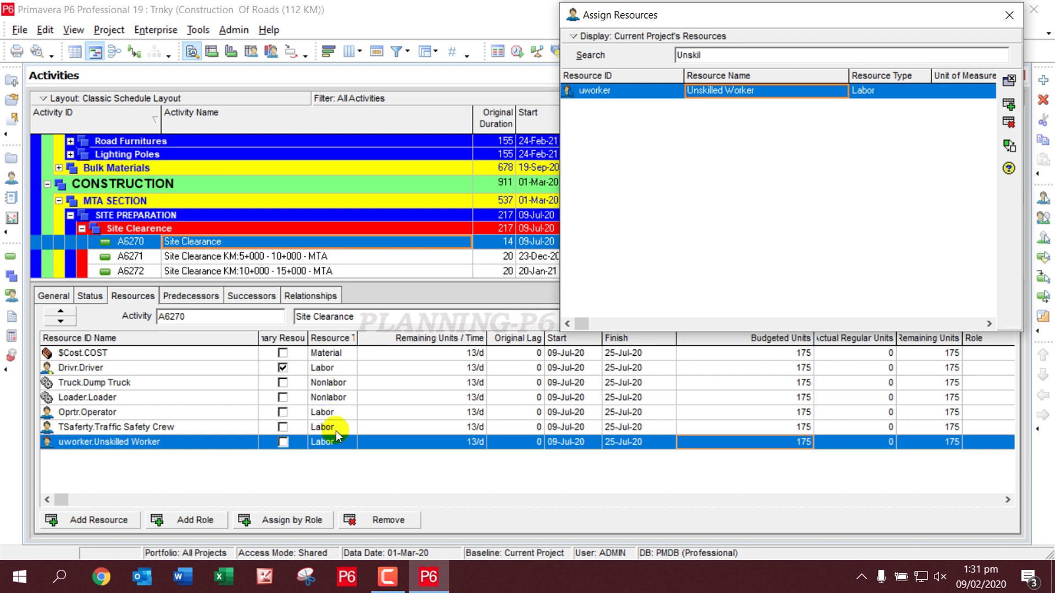
- Set A6270 budgeted units: $Cost 3800, Driver 70, Dump Truck 70
left_click(783, 353)
left_click(783, 354)
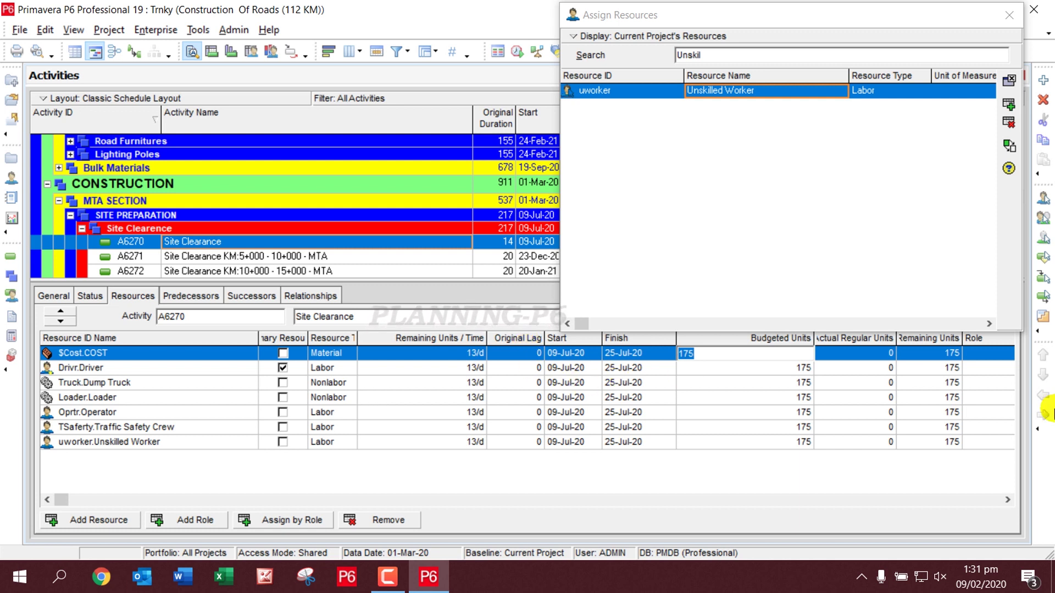
type("3800")
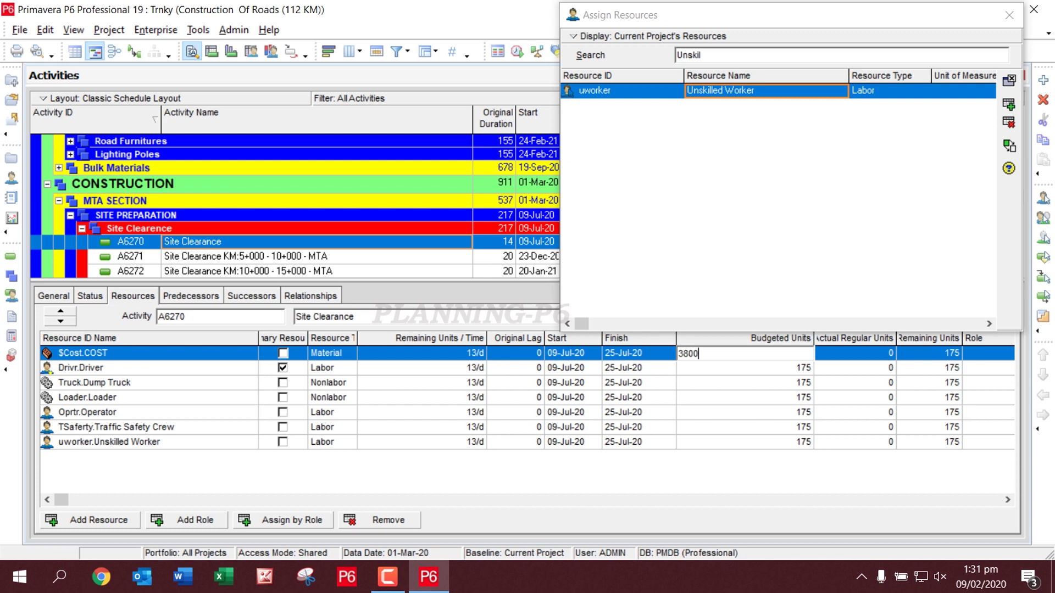
key("Return")
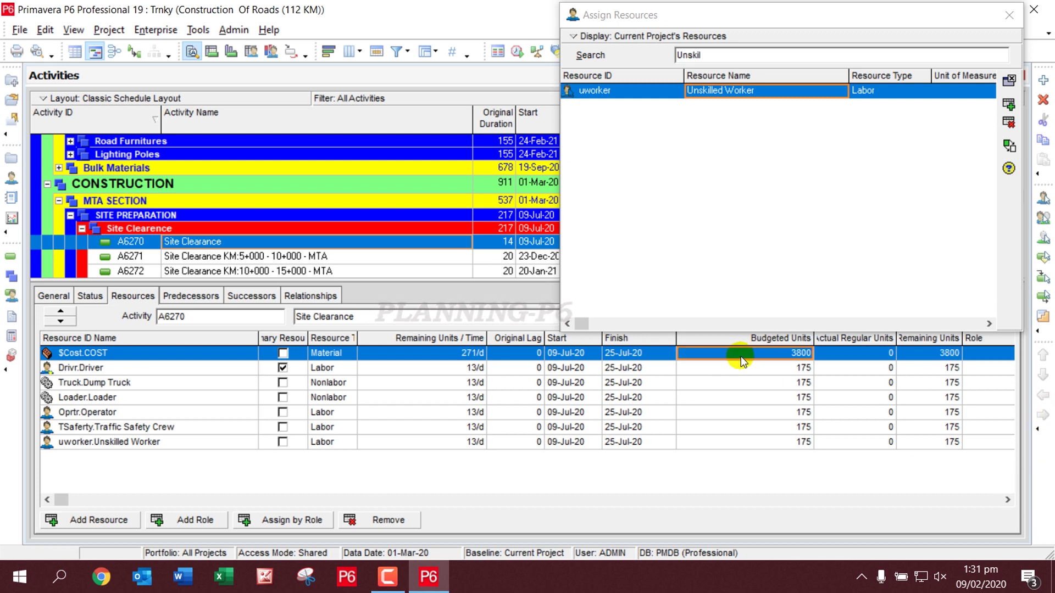
left_click(760, 367)
left_click(761, 367)
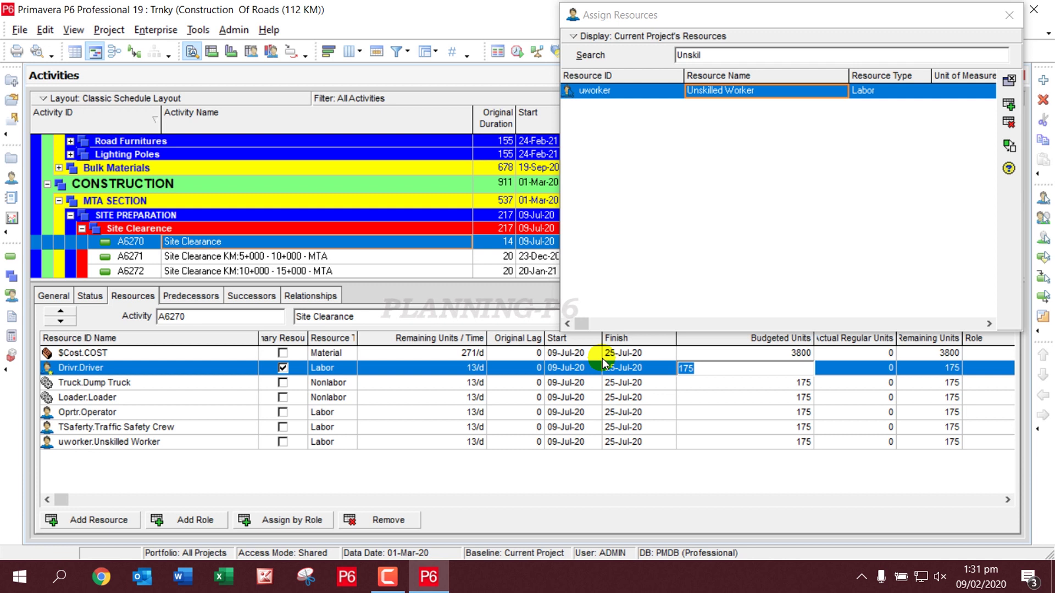
type("70")
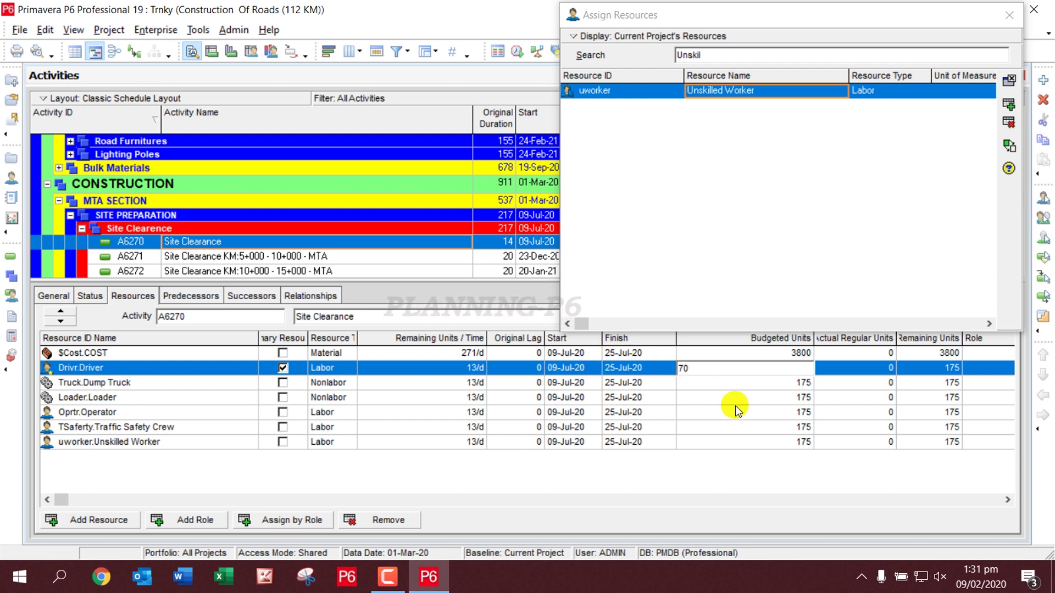
left_click(730, 386)
left_click(730, 387)
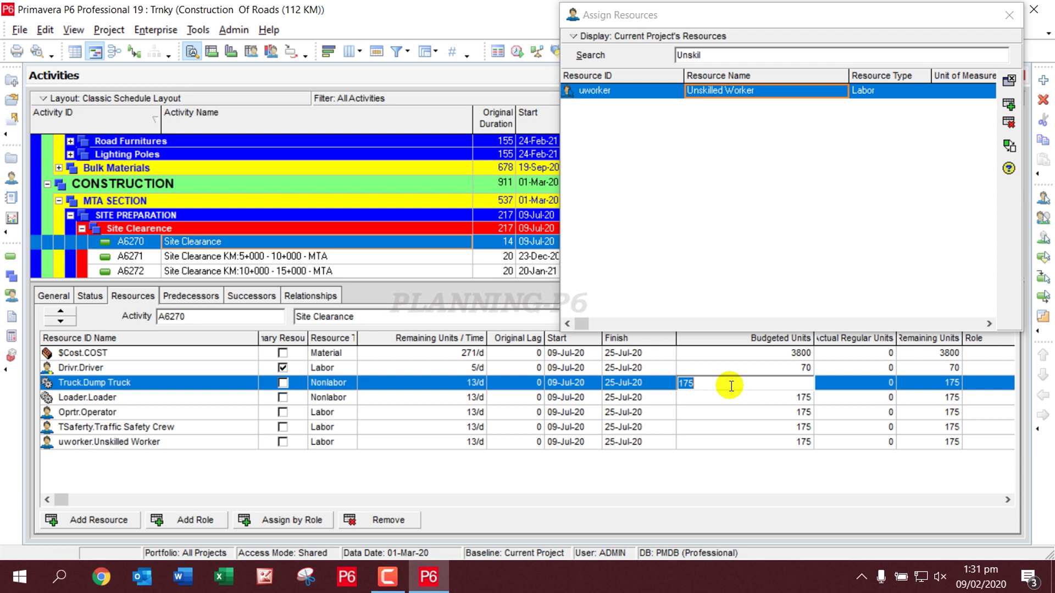
type("70")
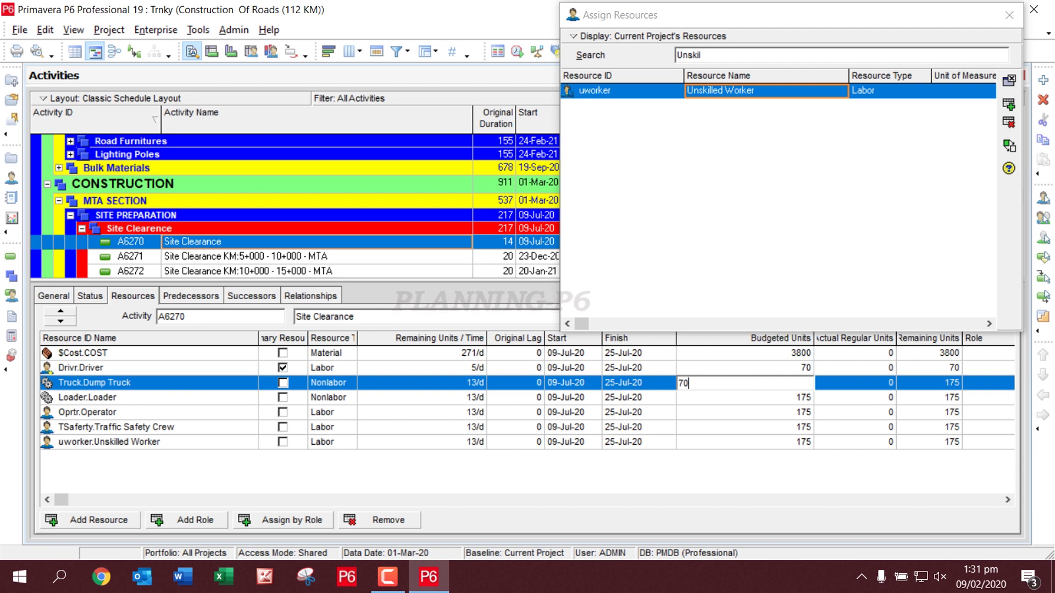
left_click(720, 379)
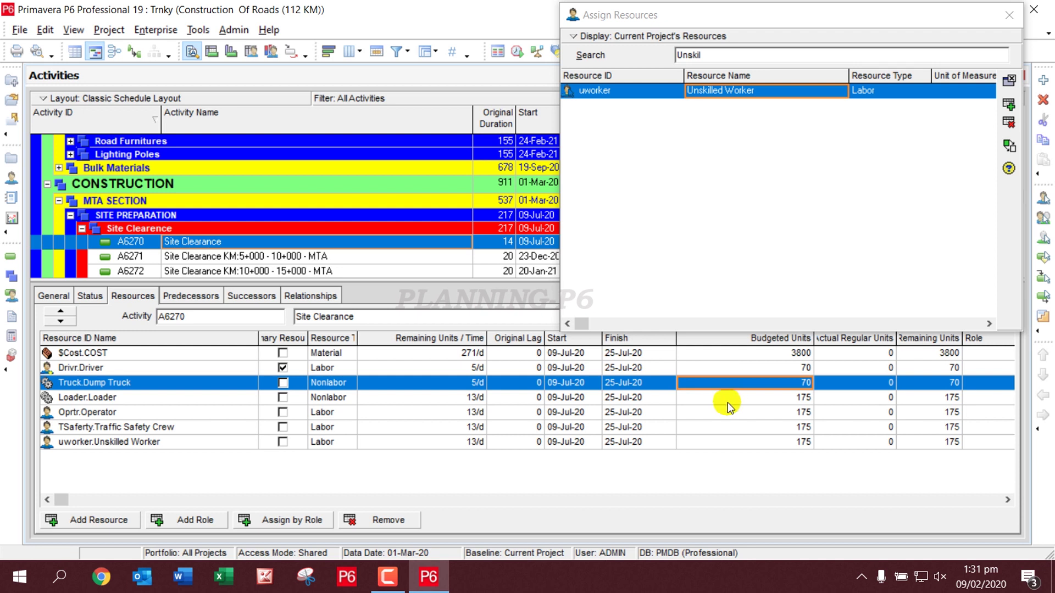
- Set the Loader and Operator budgeted units to 35 each
left_click(729, 397)
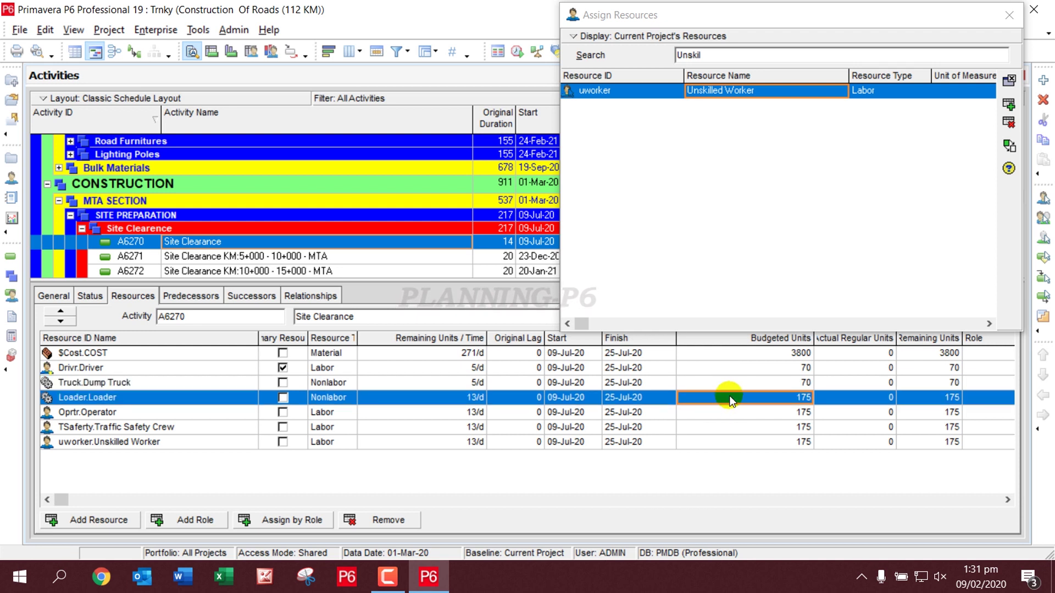
left_click(731, 394)
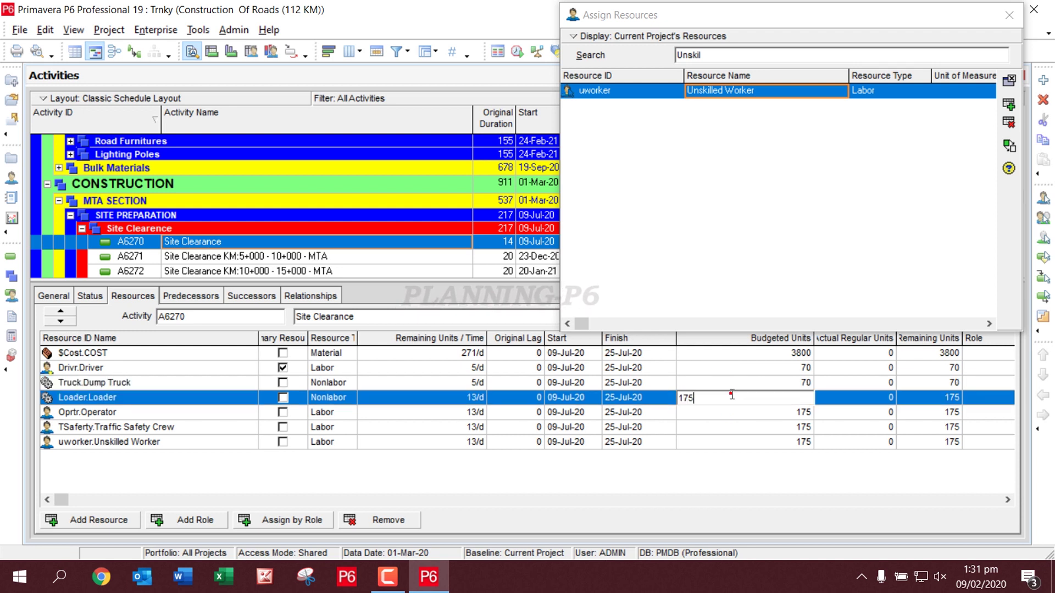
type("35")
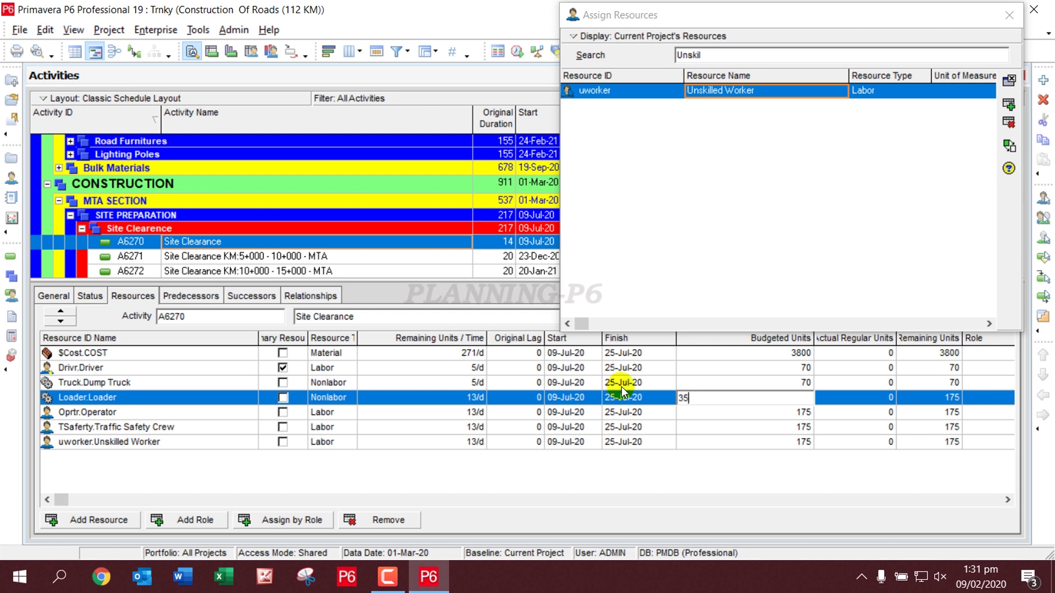
key("Return")
left_click(725, 411)
left_click(726, 412)
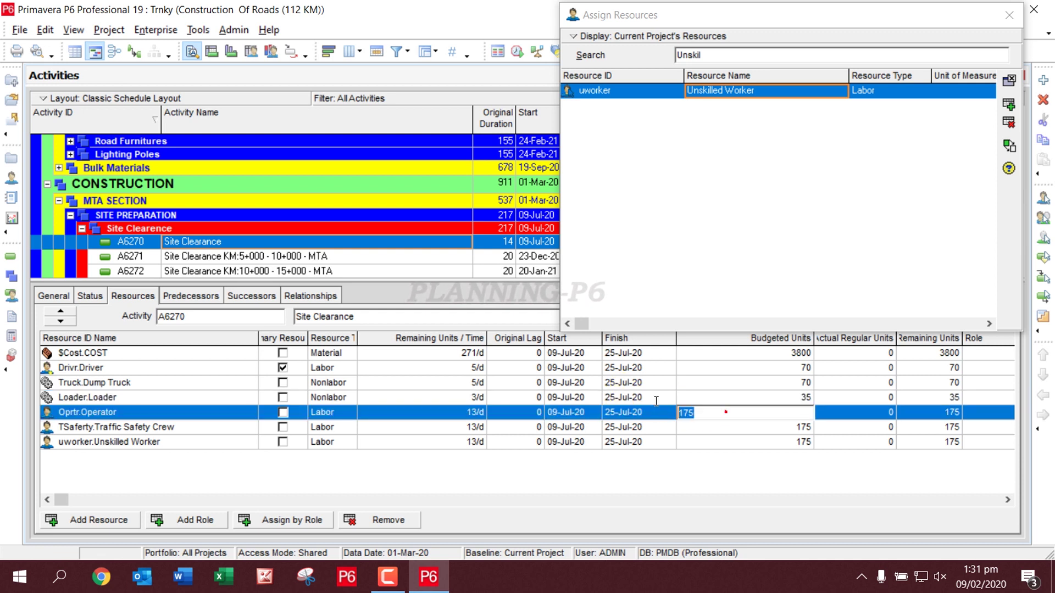
type("2")
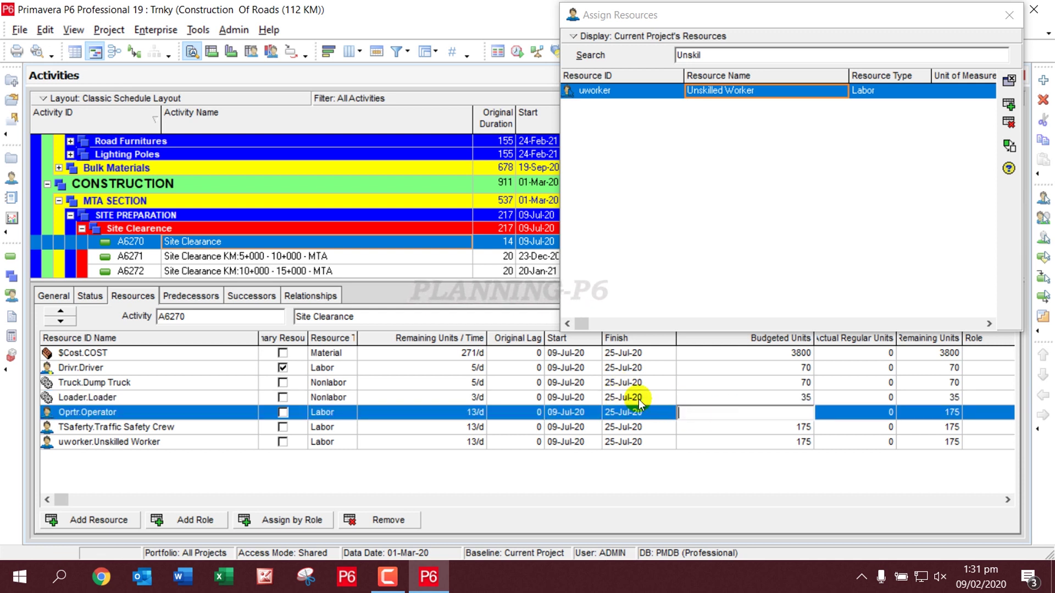
key("BackSpace")
type("35")
key("Return")
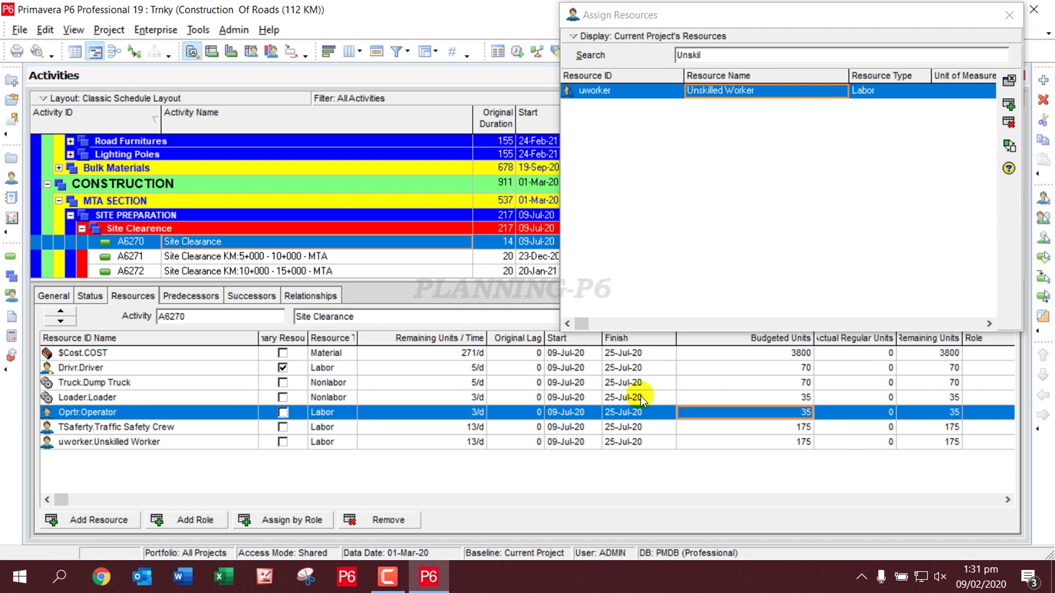
- Set Traffic Safety Crew and Unskilled Worker budgeted units to 105 each
left_click(732, 427)
left_click(732, 426)
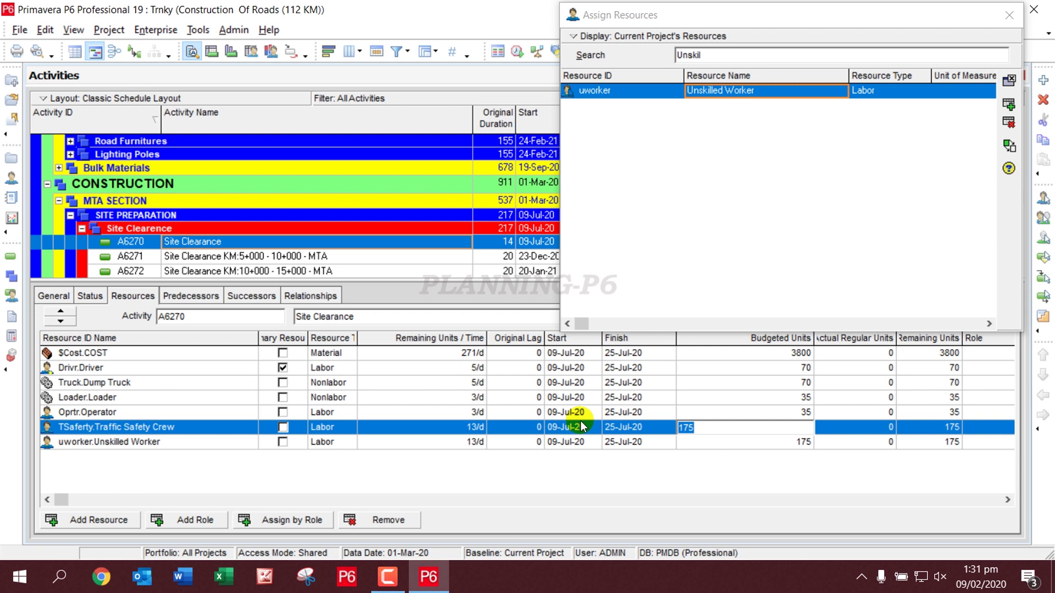
type("105")
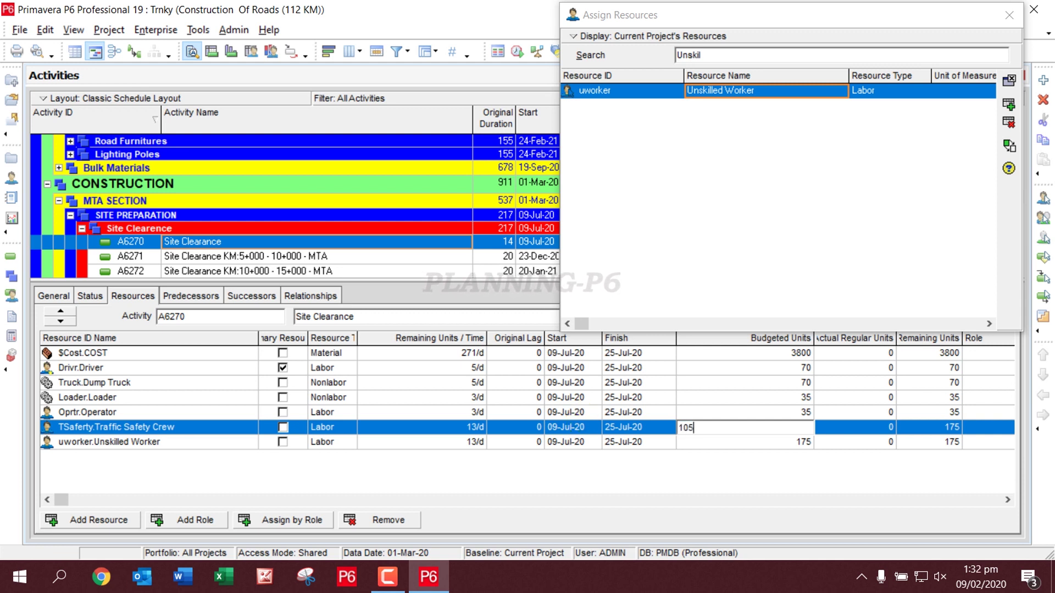
key("Return")
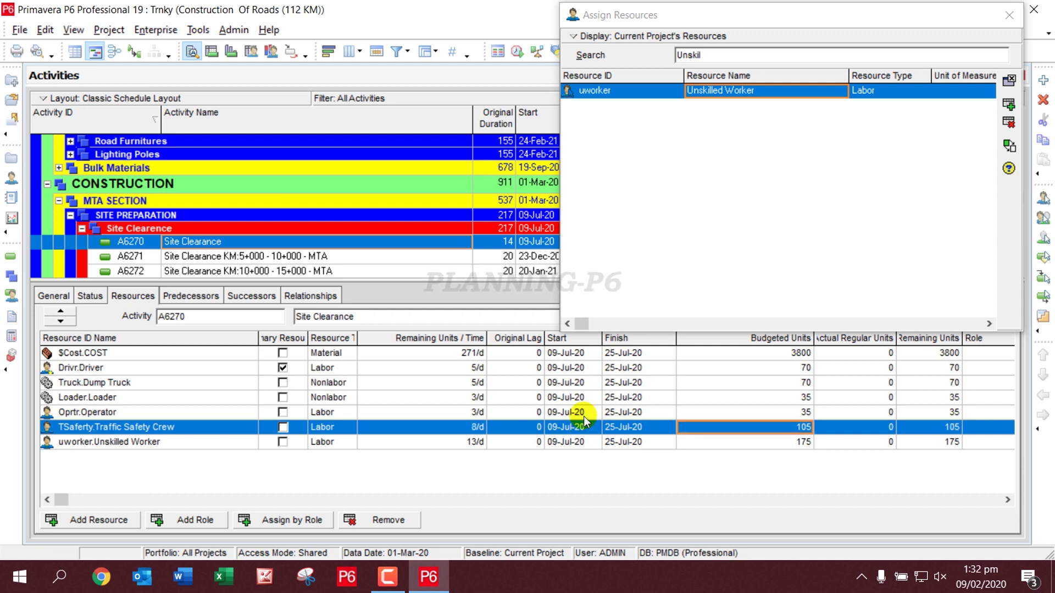
left_click(776, 445)
left_click(775, 445)
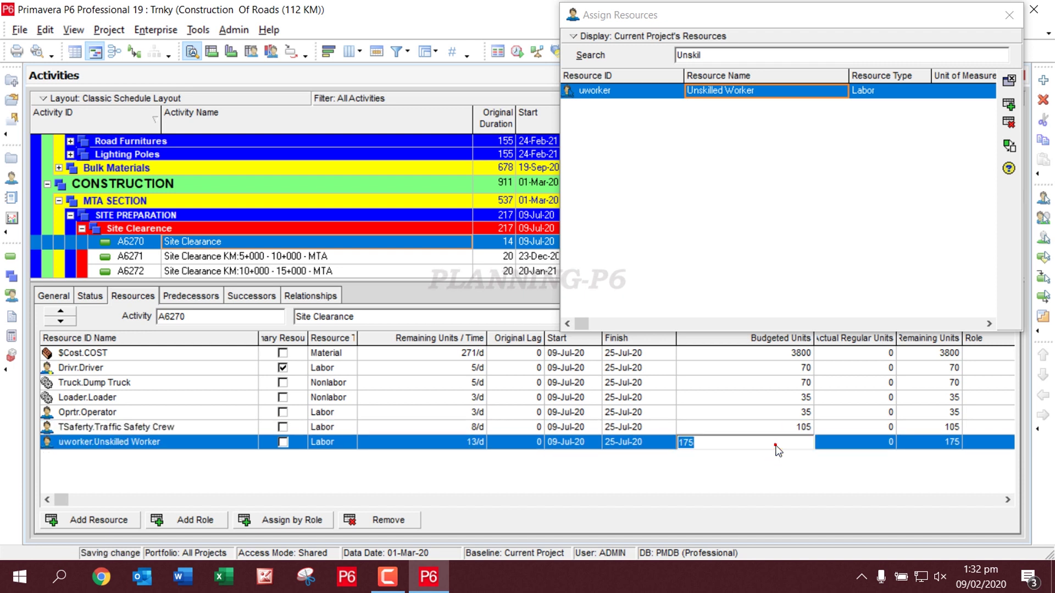
type("10")
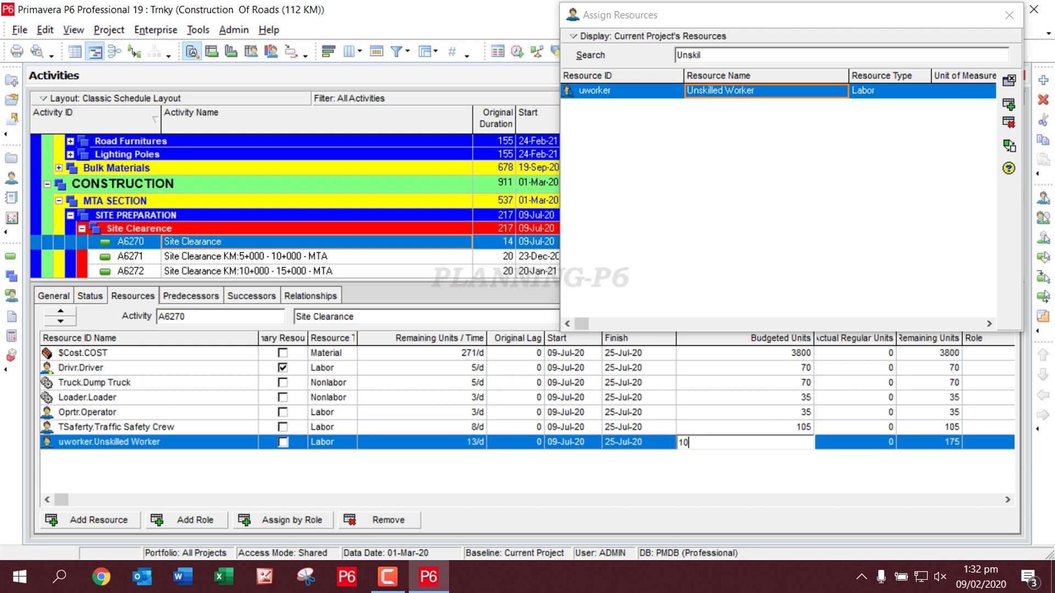
type("5")
key("Return")
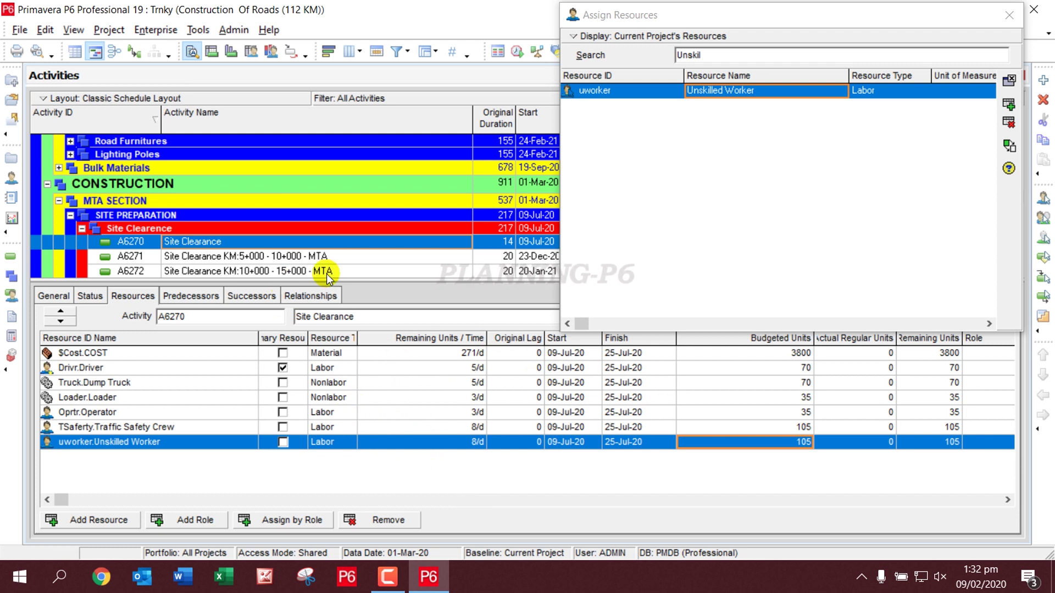
left_click(262, 244)
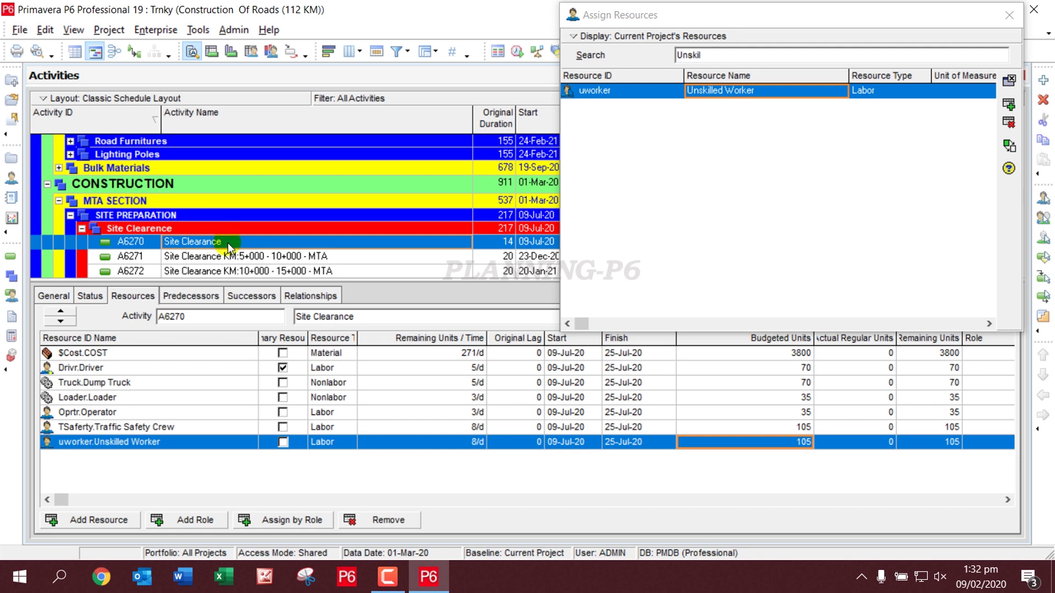
- Select A6370 Close Road Section and assign Foreman and Traffic Safety Crew
left_click(130, 241)
scroll(164, 249, "down", 2)
scroll(184, 252, "down", 1)
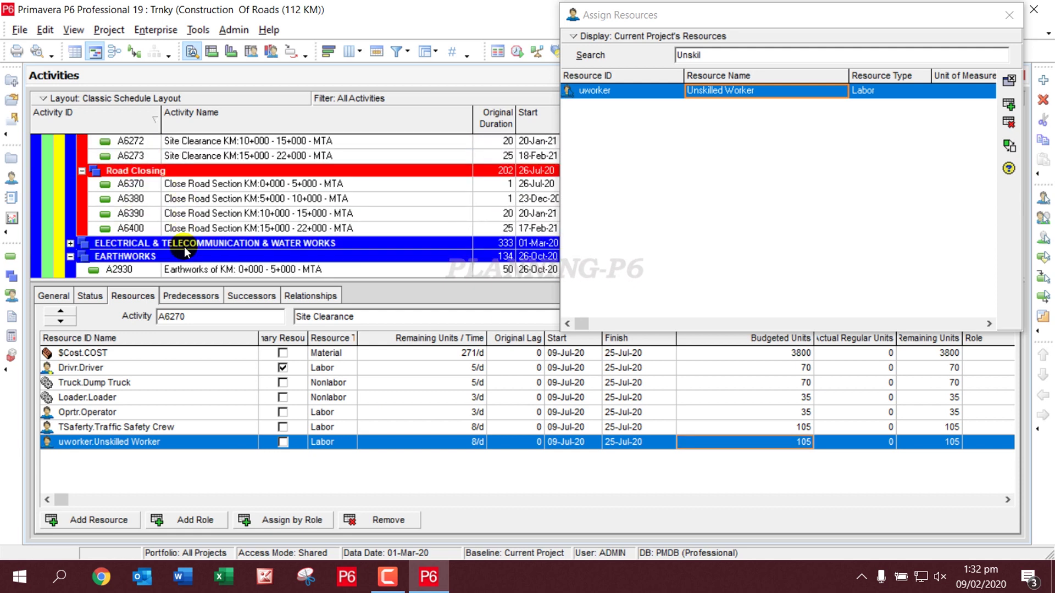
left_click(220, 186)
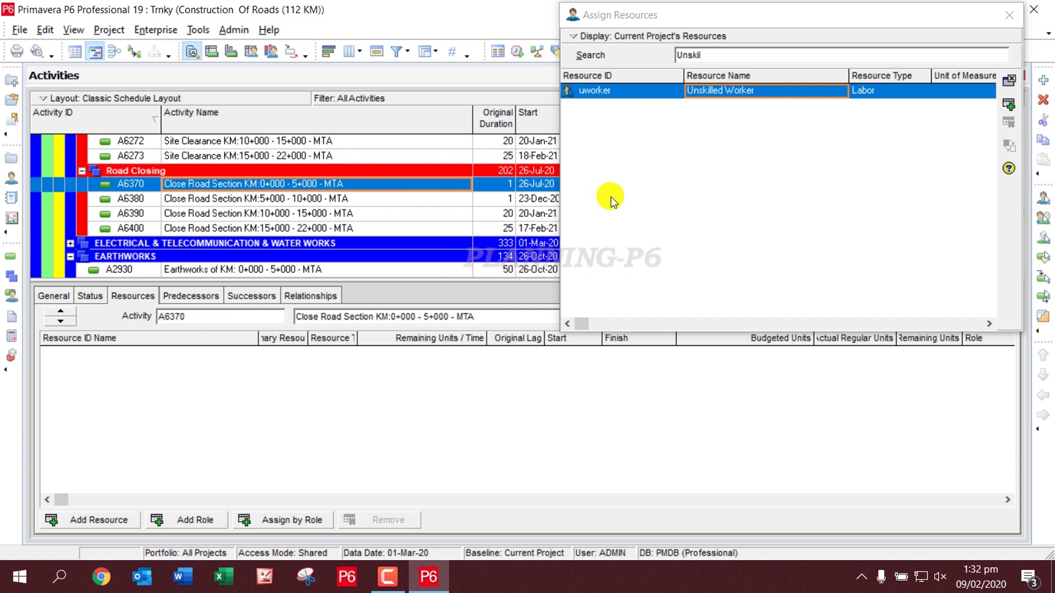
left_click(591, 55)
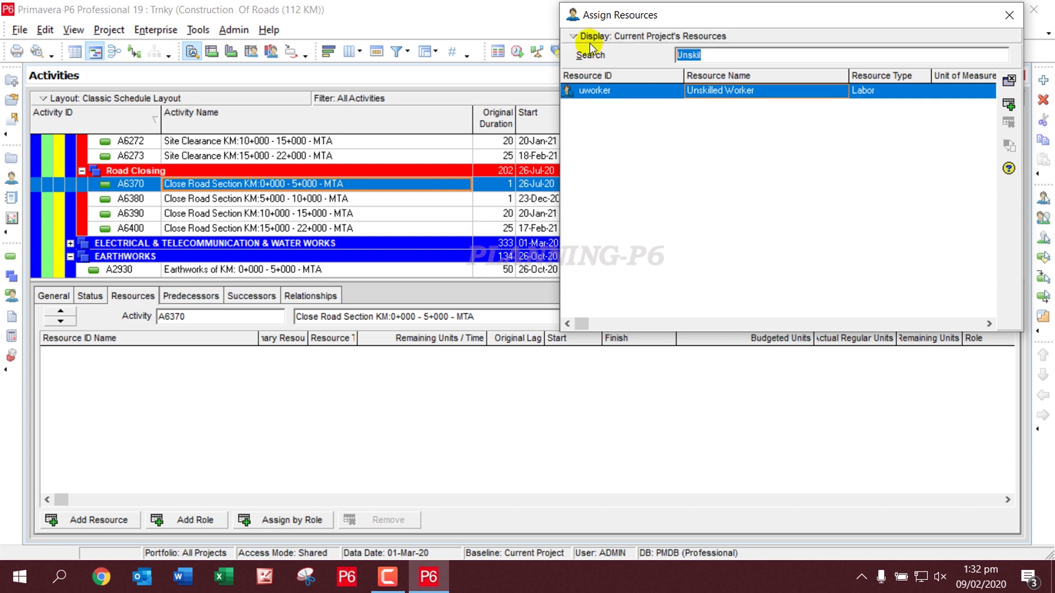
type("forman")
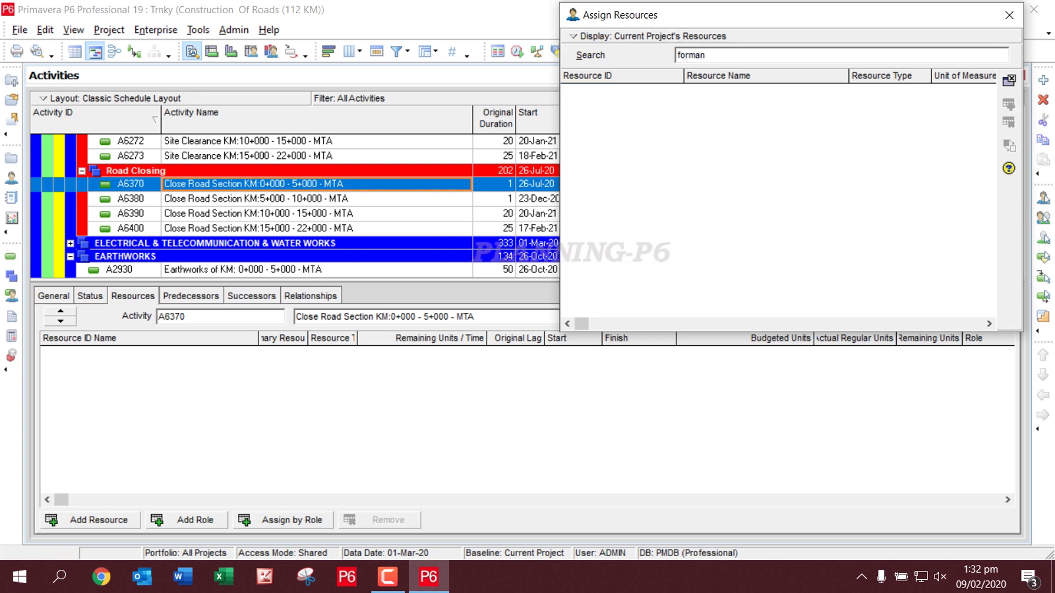
key("BackSpace")
key("BackSpace")
key("BackSpace")
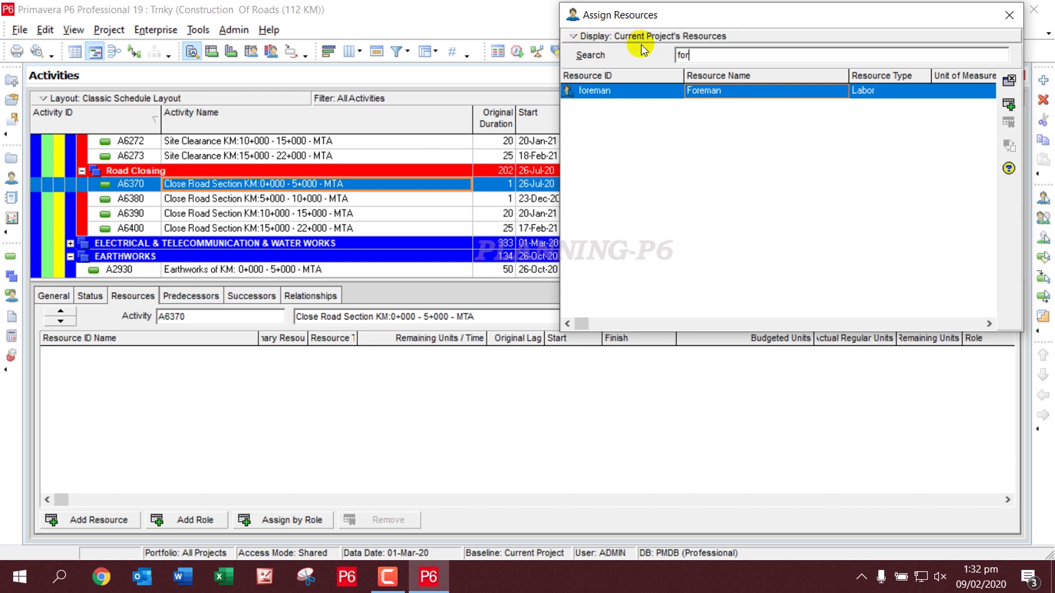
double_click(731, 89)
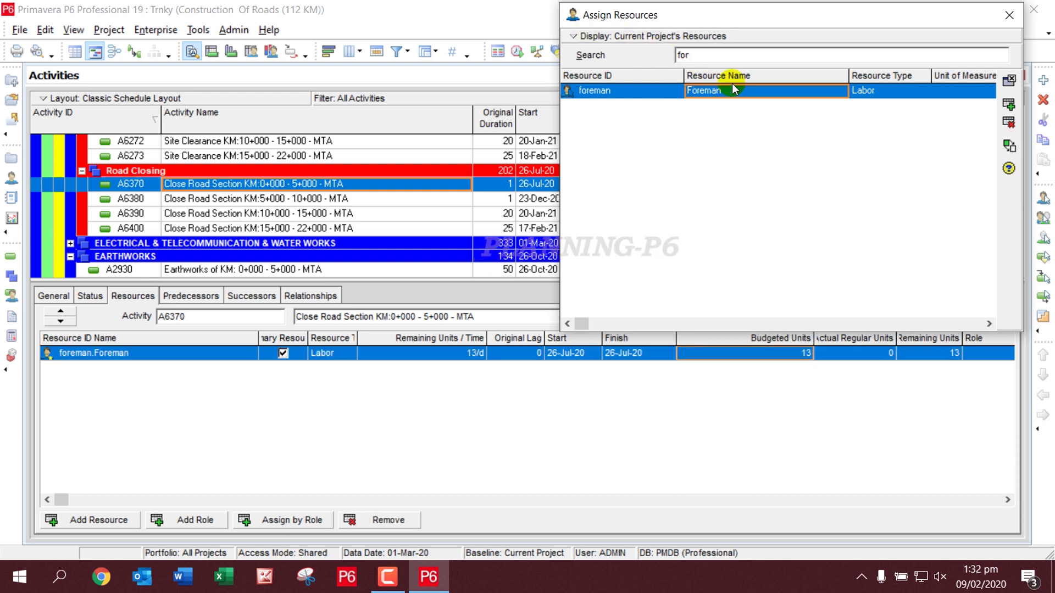
double_click(728, 59)
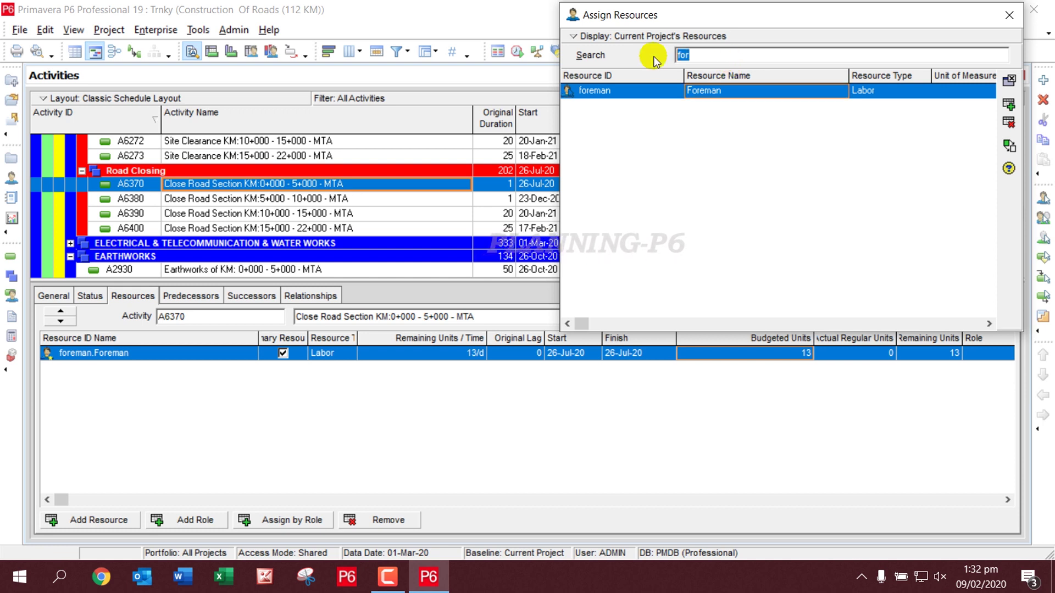
type("traf")
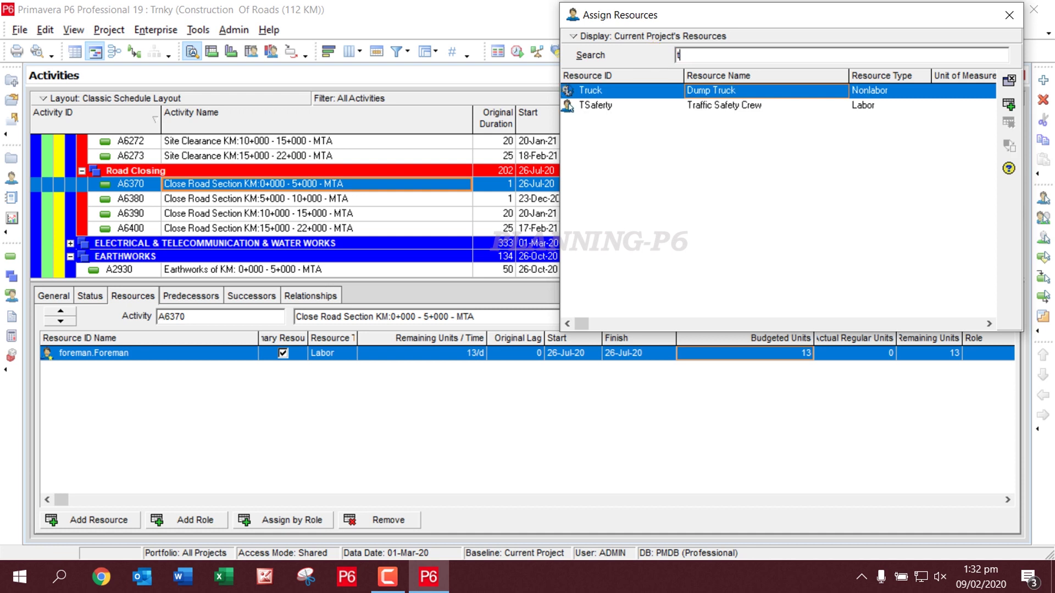
double_click(856, 94)
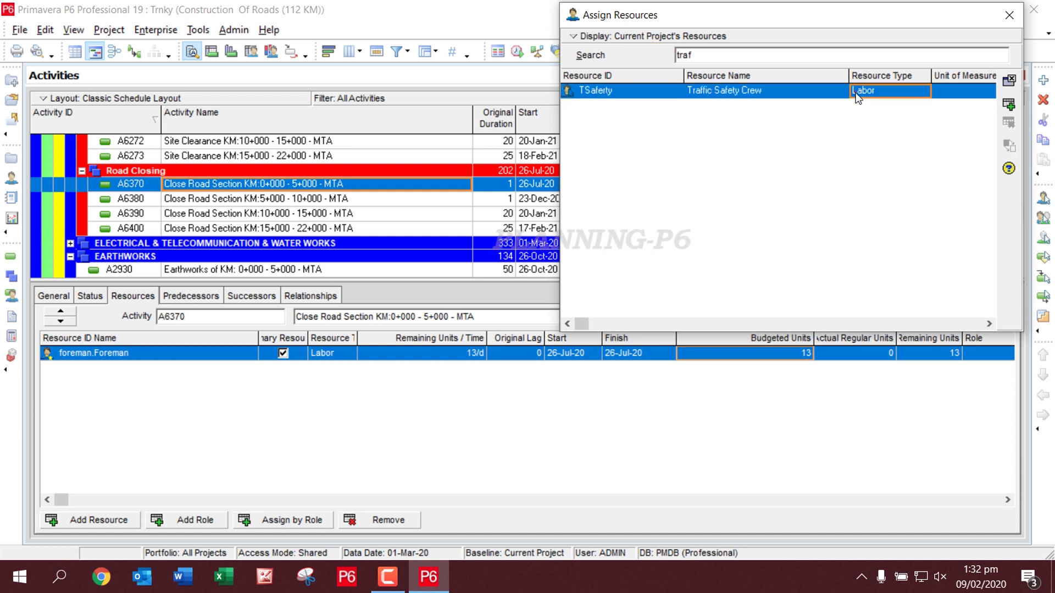
- Set budgeted units to 10 for Foreman and 30 for Traffic Safety Crew
left_click(732, 356)
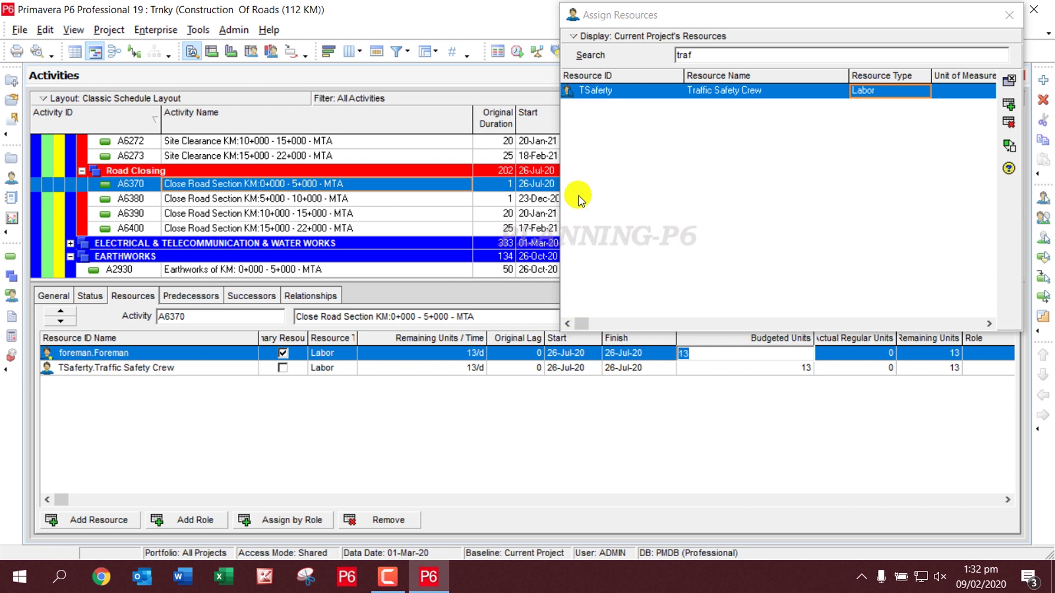
type("10")
key("Return")
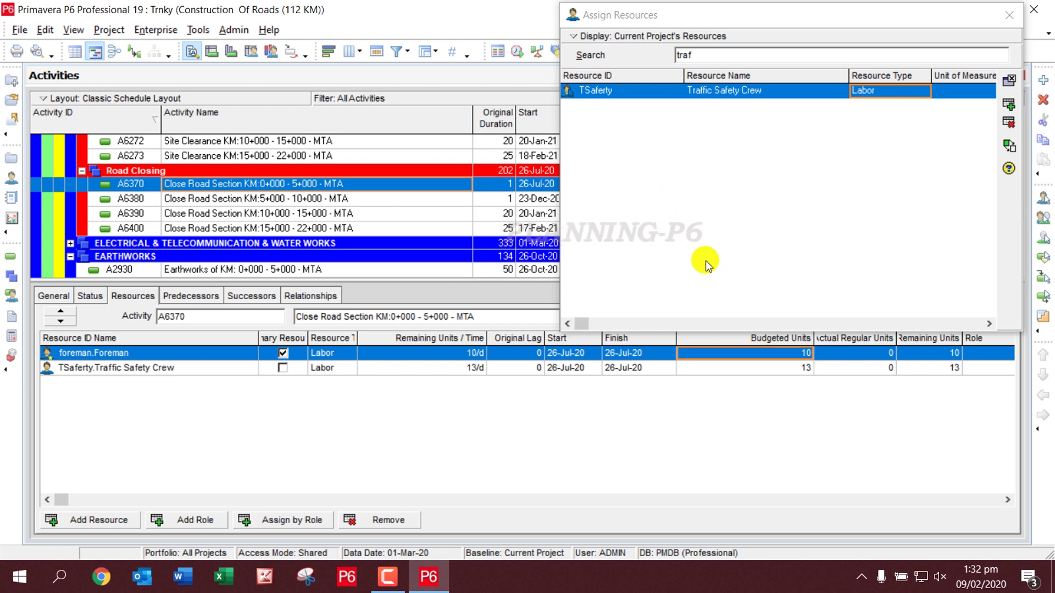
left_click(764, 366)
left_click(760, 367)
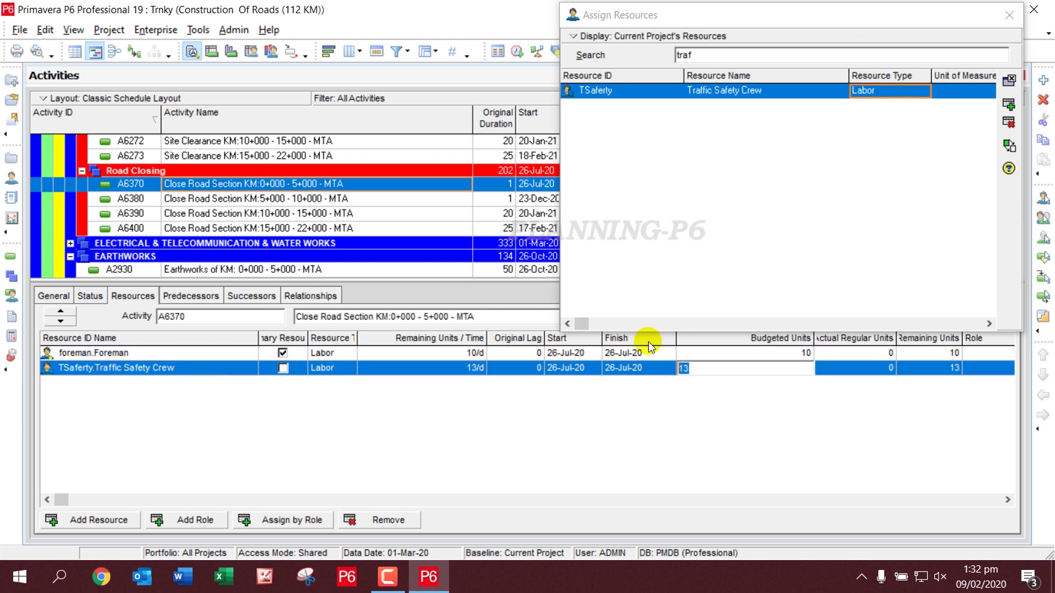
type("30")
key("Return")
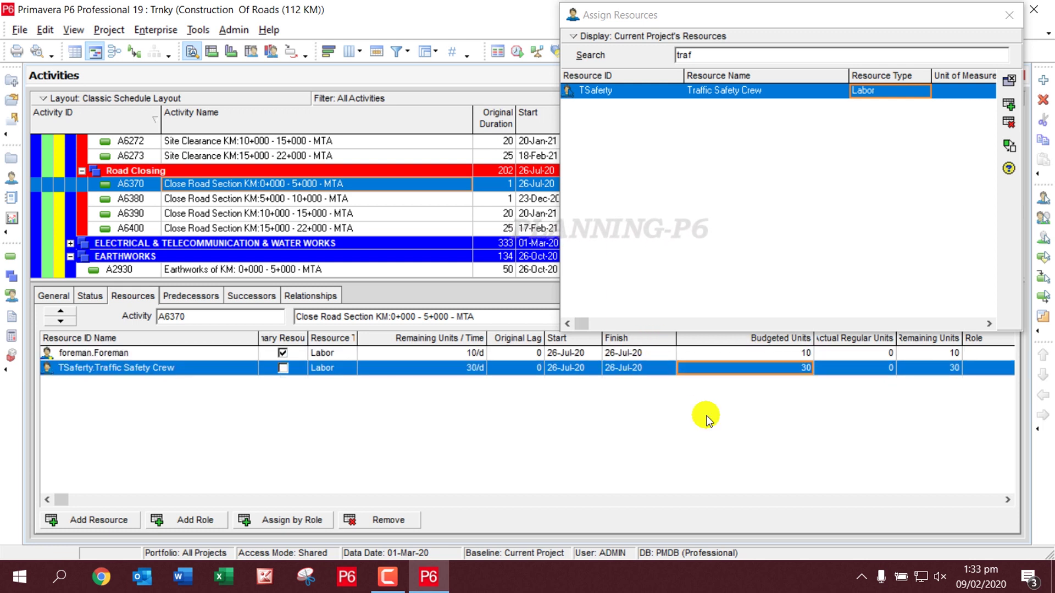
left_click(131, 240)
left_click(184, 271)
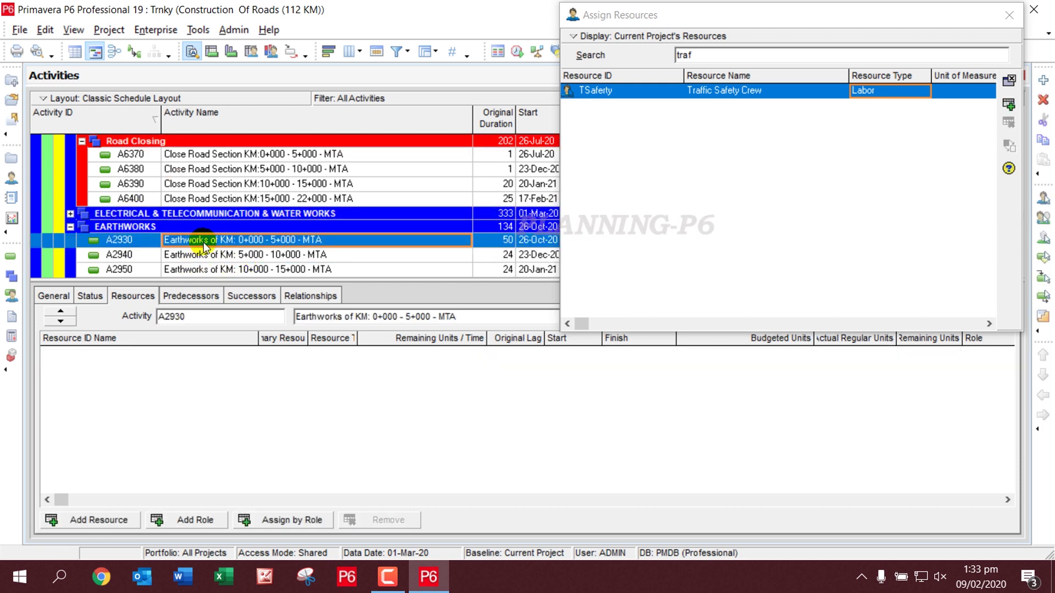
- Search 'com' and assign the Compactor to Earthworks activity A2930
scroll(169, 246, "down", 1)
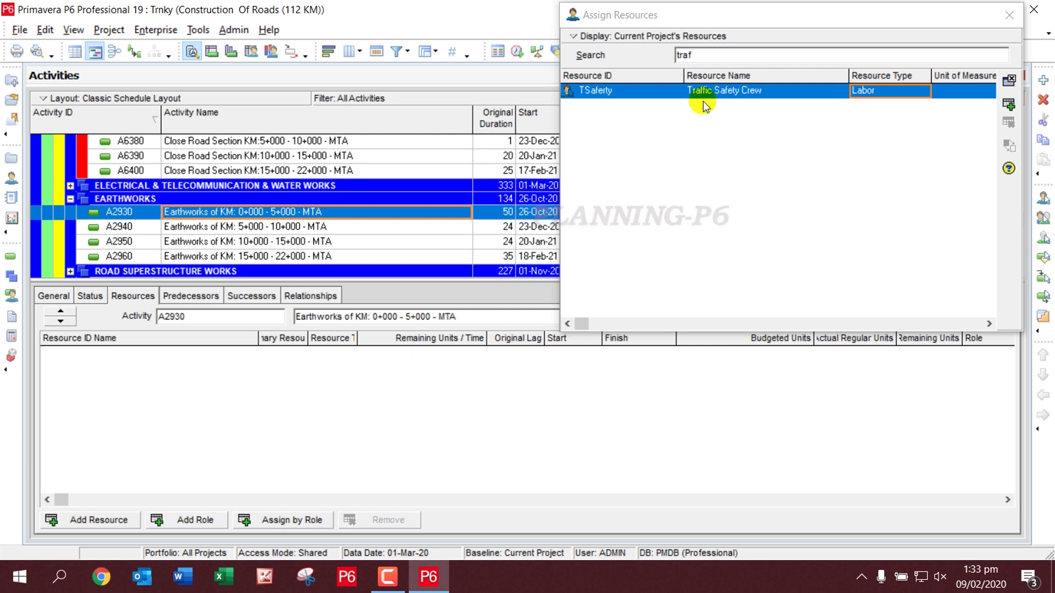
left_click(708, 59)
left_click(586, 56)
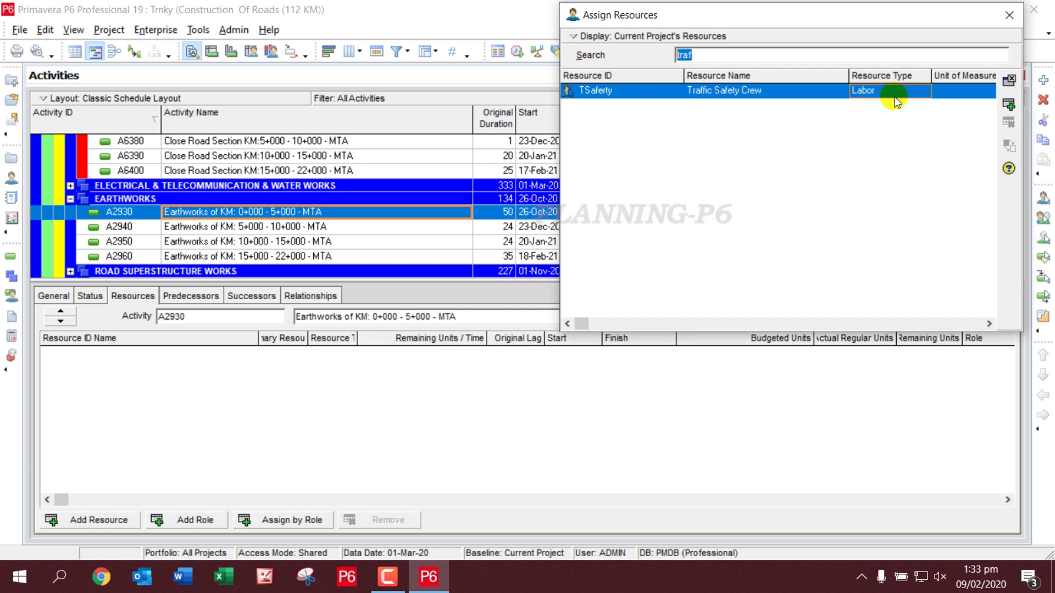
type("com")
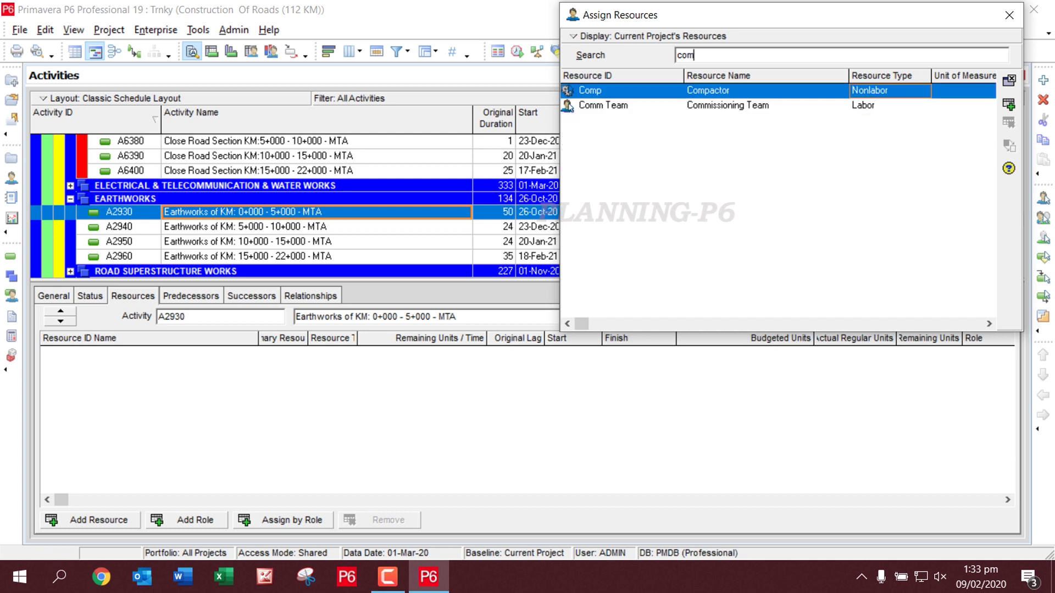
double_click(812, 90)
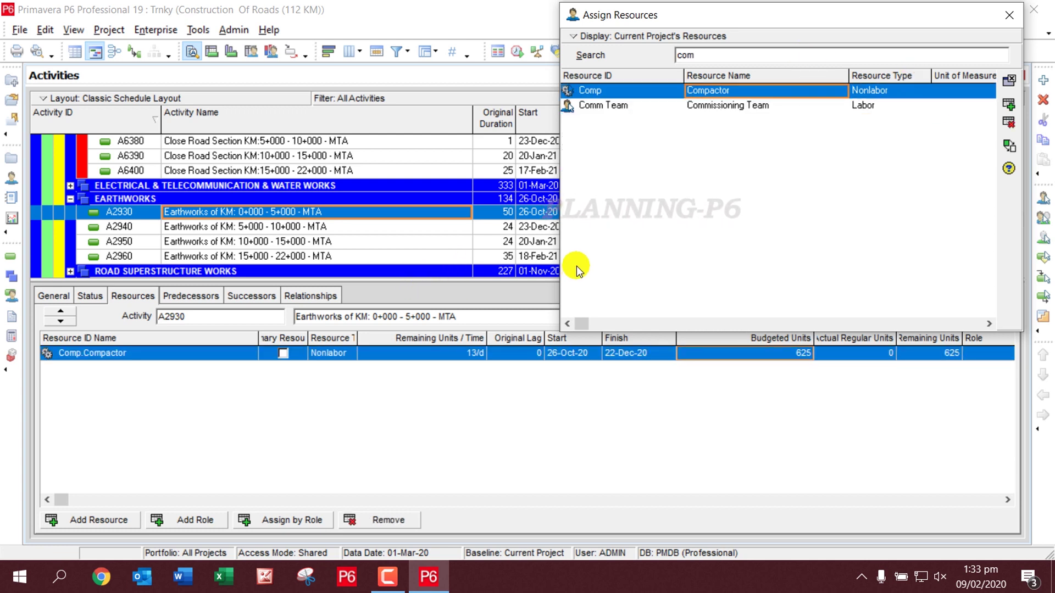
- Give the Compactor 1000 budgeted units on A2930
left_click(790, 352)
type("10")
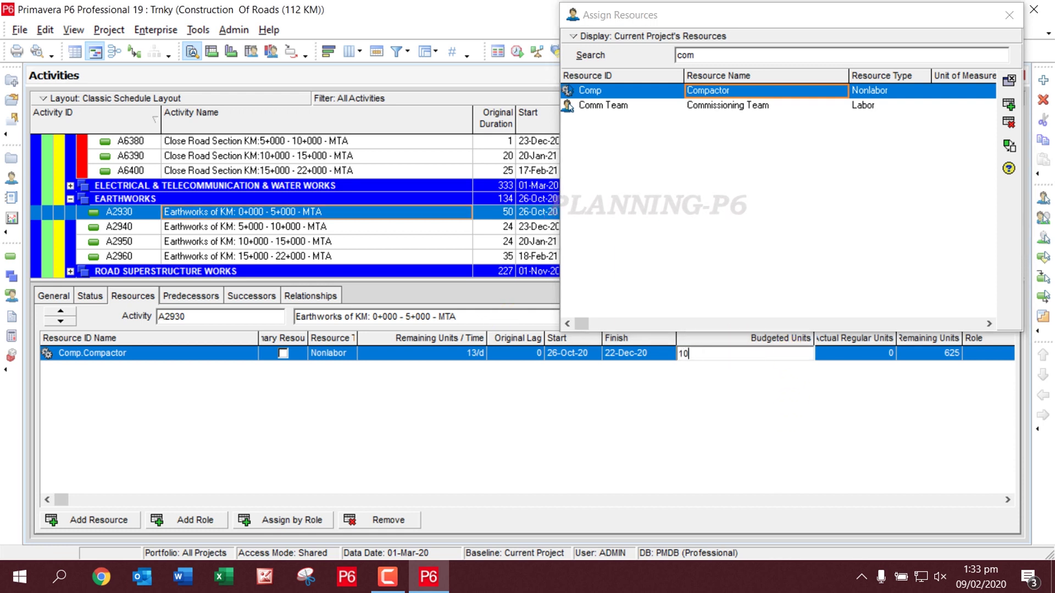
type("00")
left_click(501, 314)
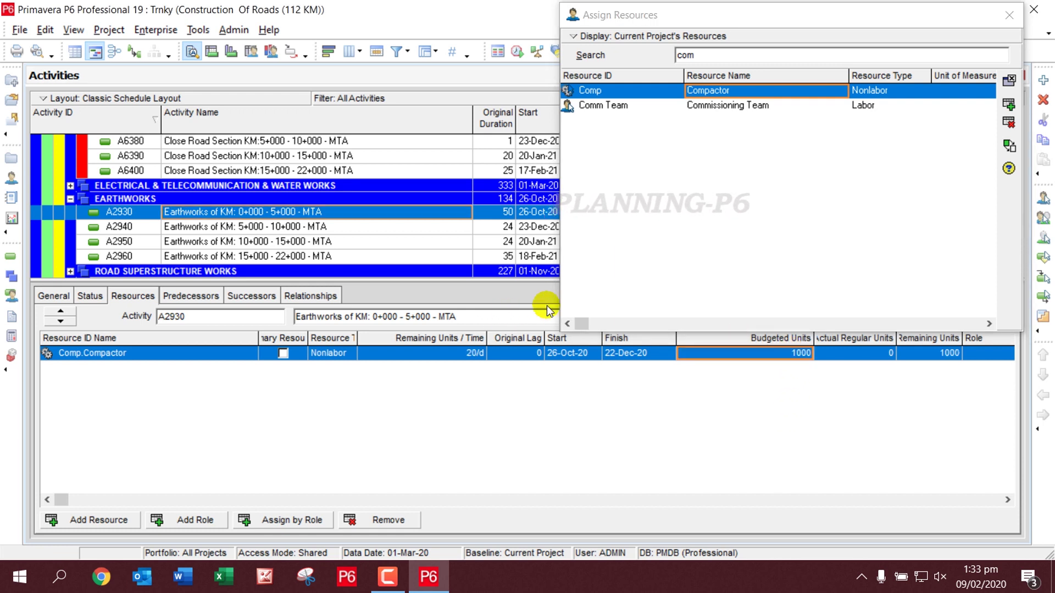
left_click(710, 56)
- Assign $Cost to A2930 and set its budgeted units to 1037500
type("cost")
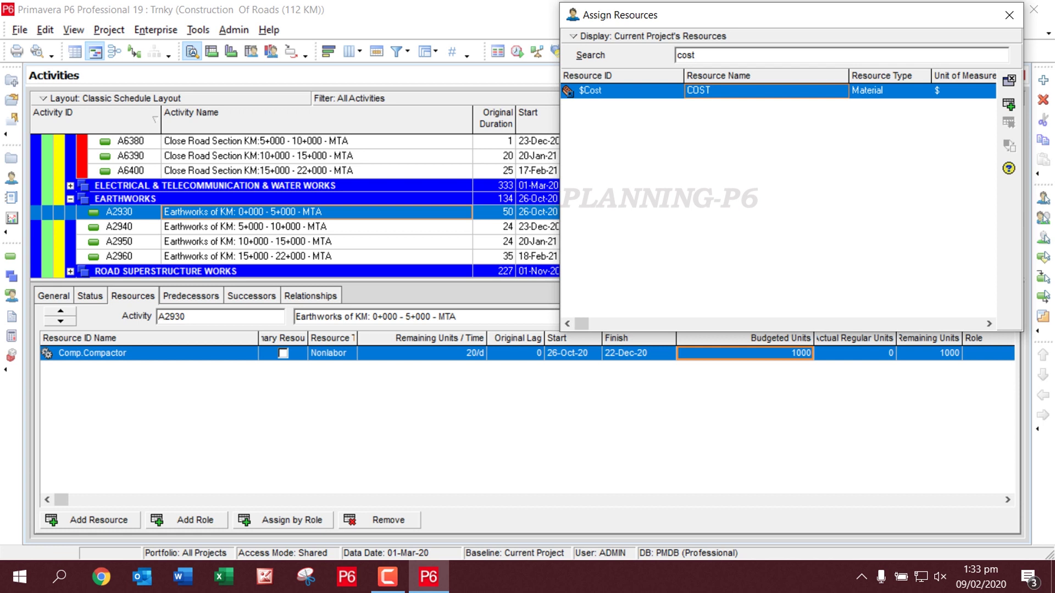
key("Return")
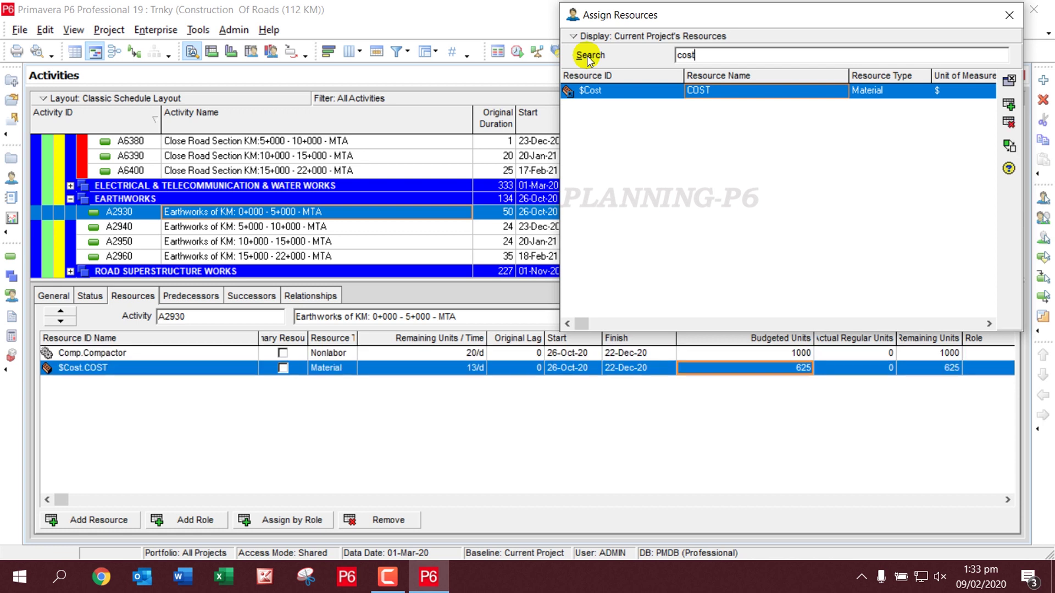
left_click(762, 368)
left_click(762, 368)
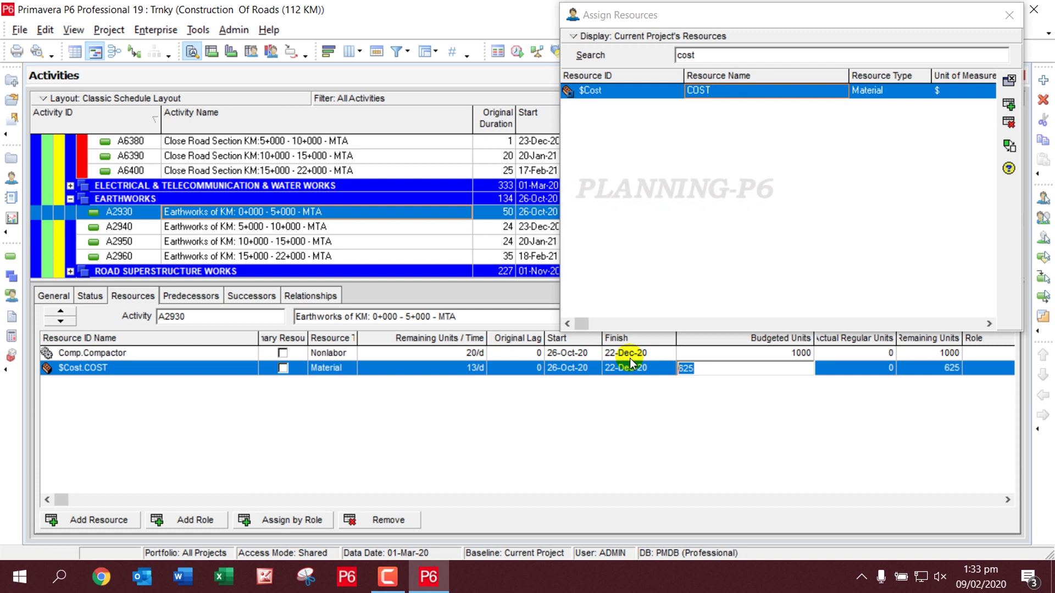
type("10")
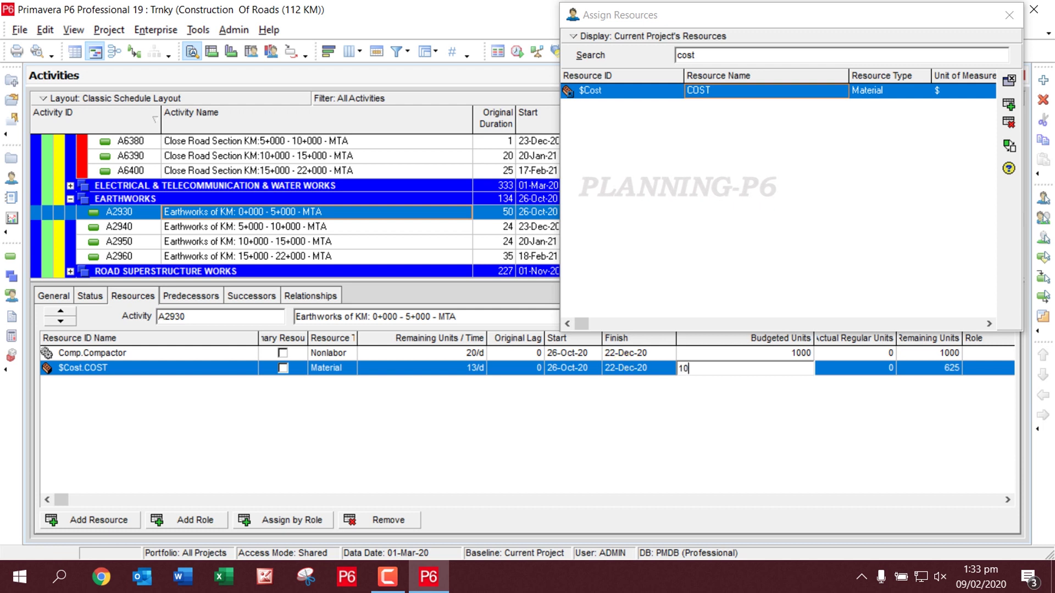
type("3")
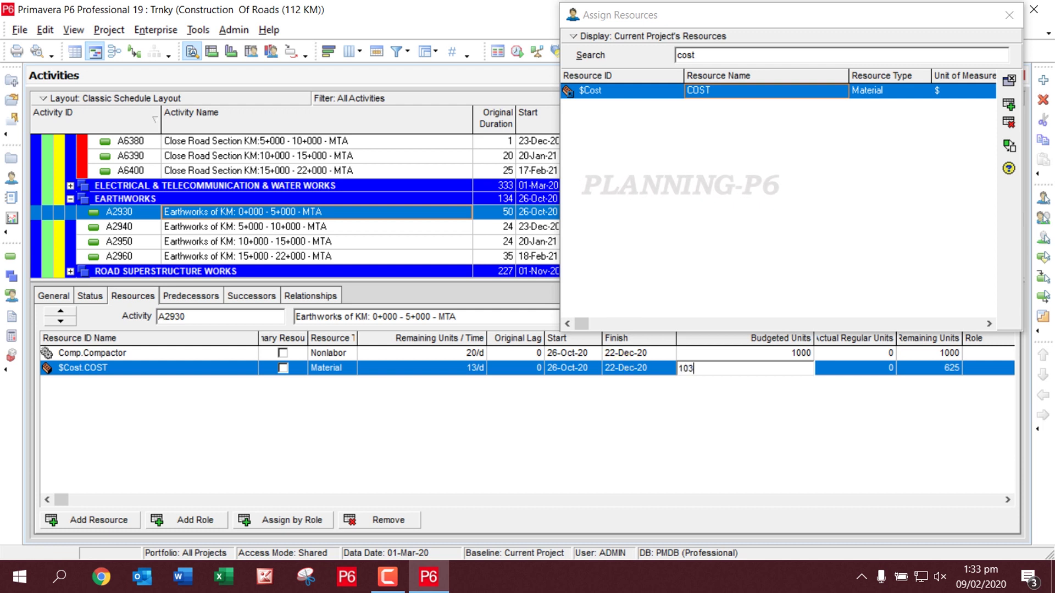
type("7500")
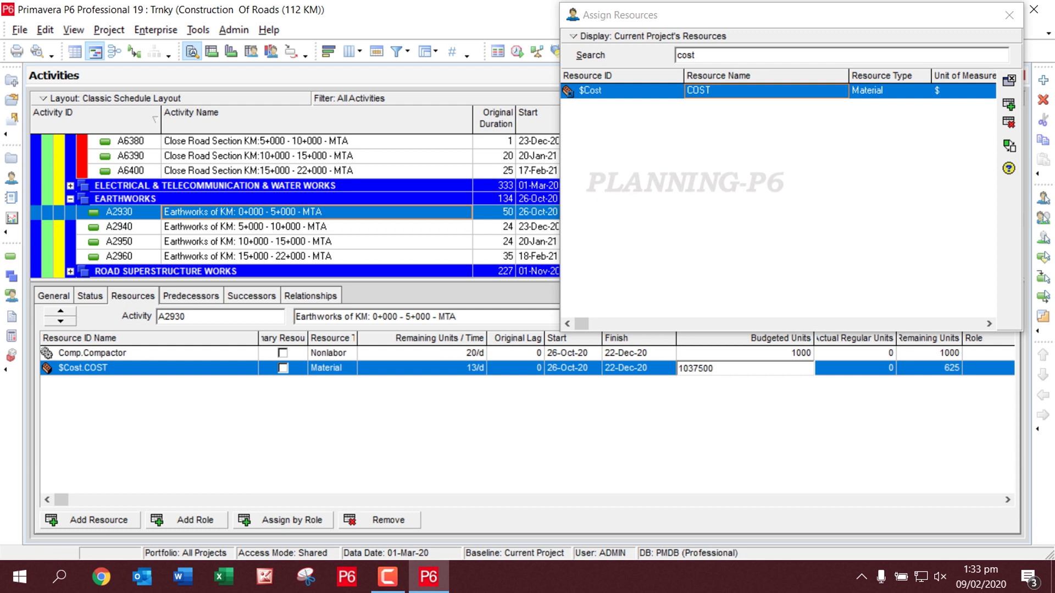
key("Return")
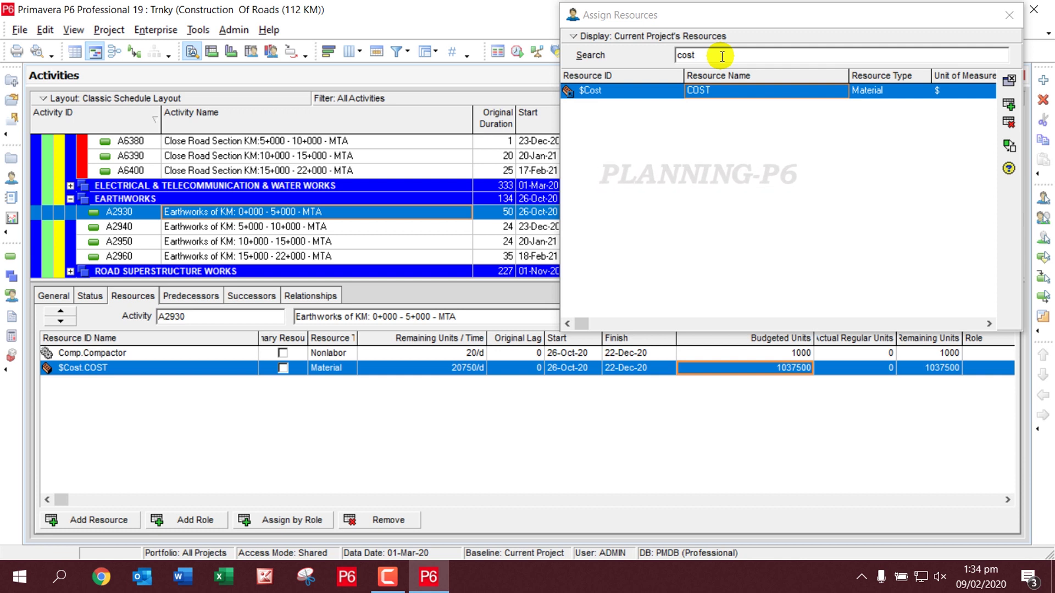
double_click(690, 51)
- Assign Dump Truck to activity A2930 with 4000 budgeted units
type("dump")
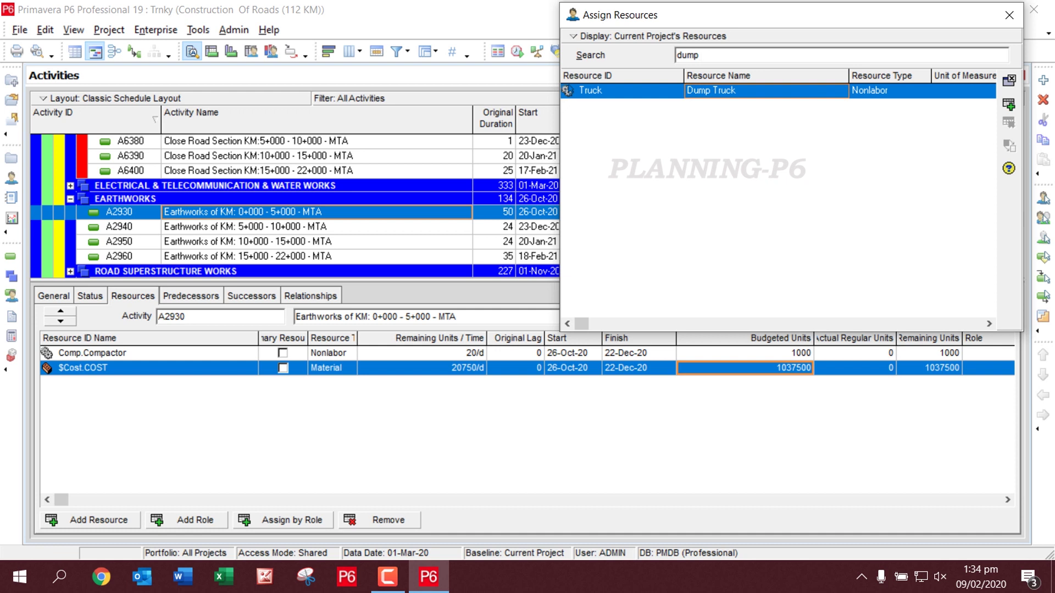
key("Return")
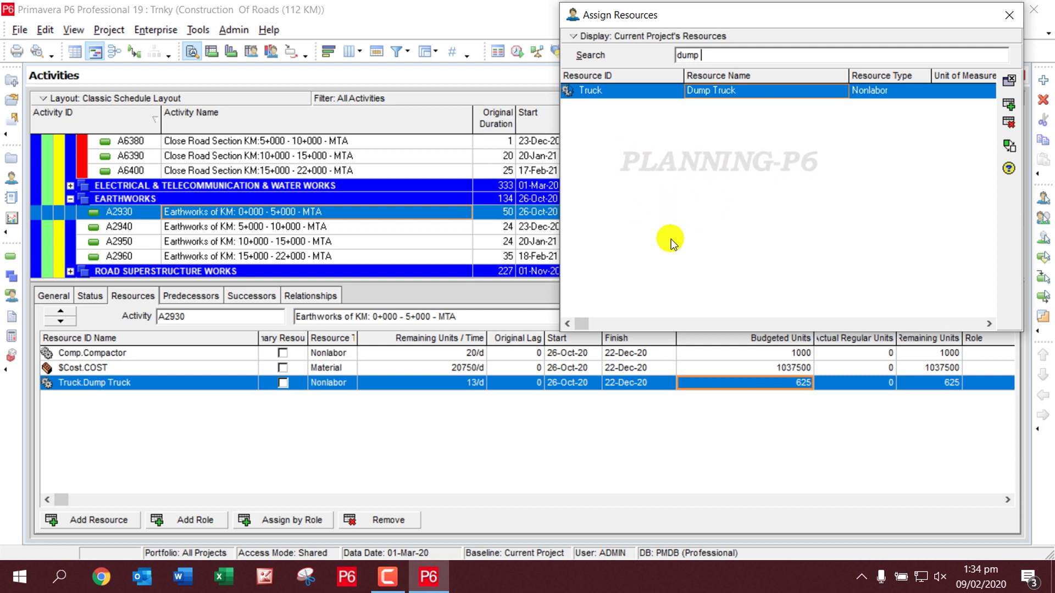
left_click(786, 379)
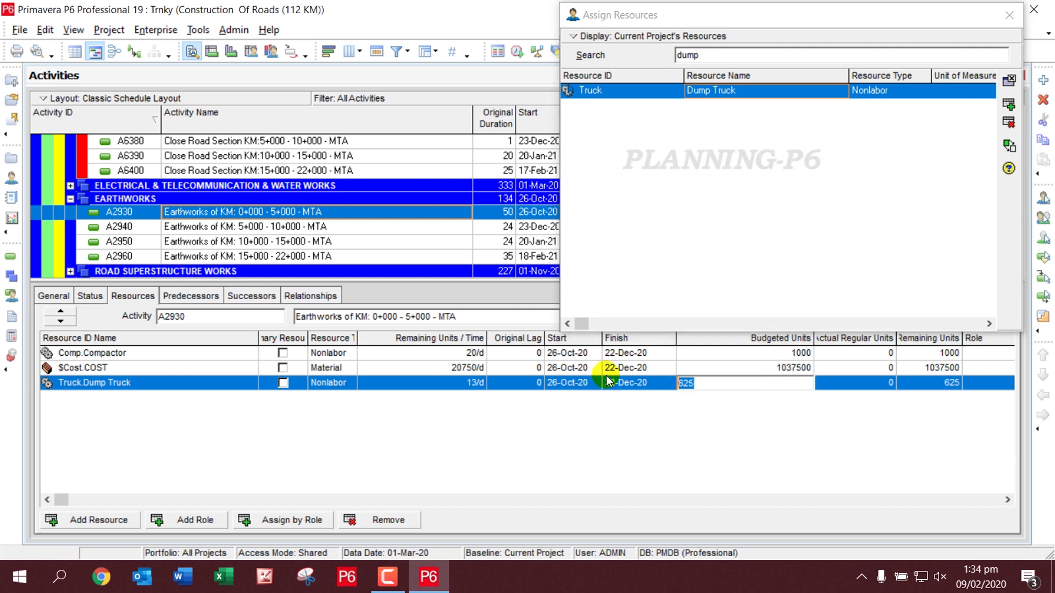
type("4000")
key("Return")
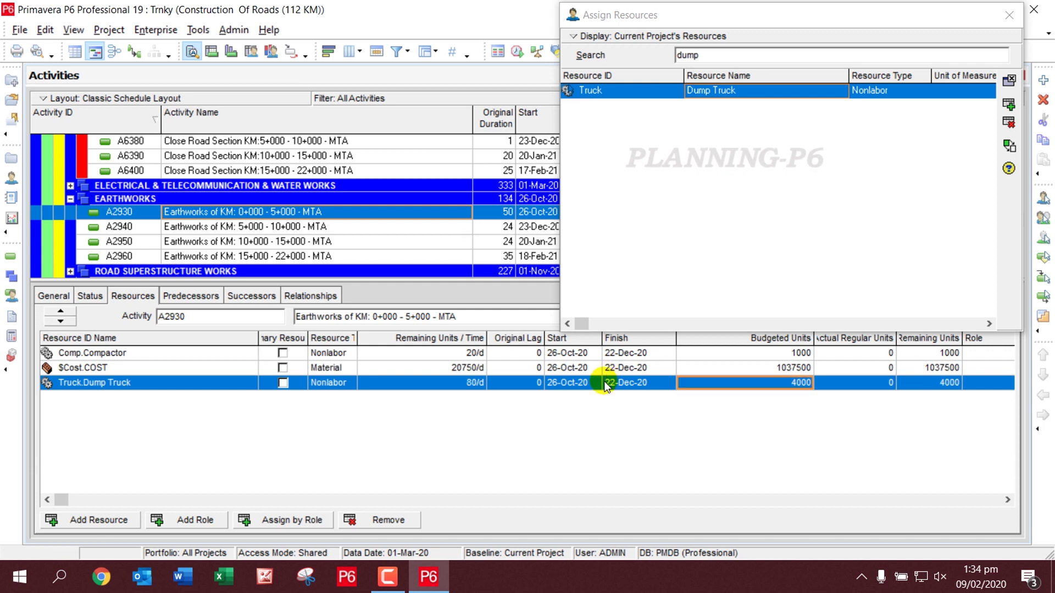
- Assign Driver to activity A2930 with 4000 budgeted units
left_click(729, 58)
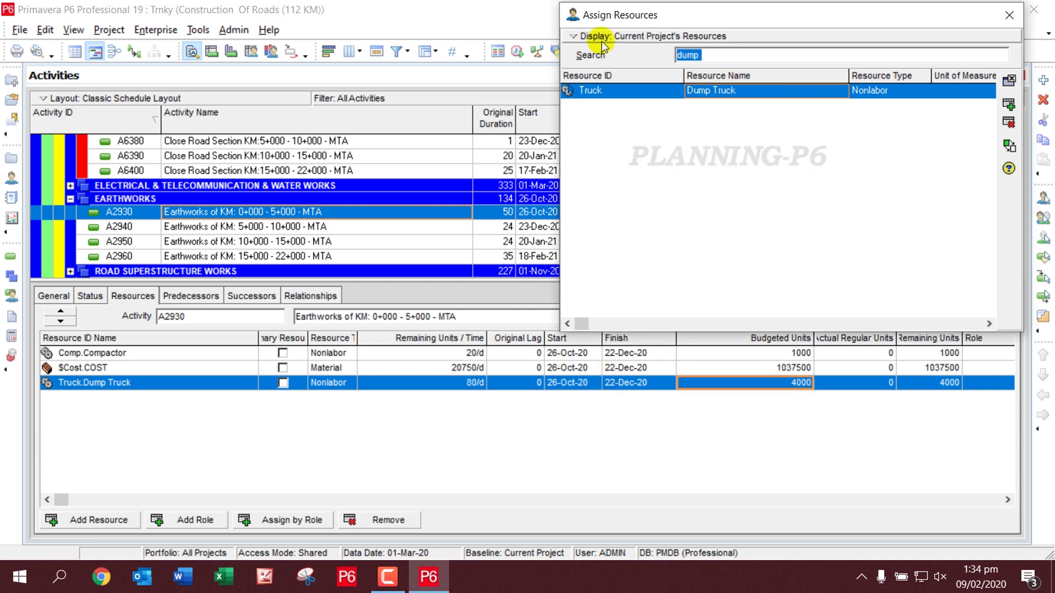
type("dri")
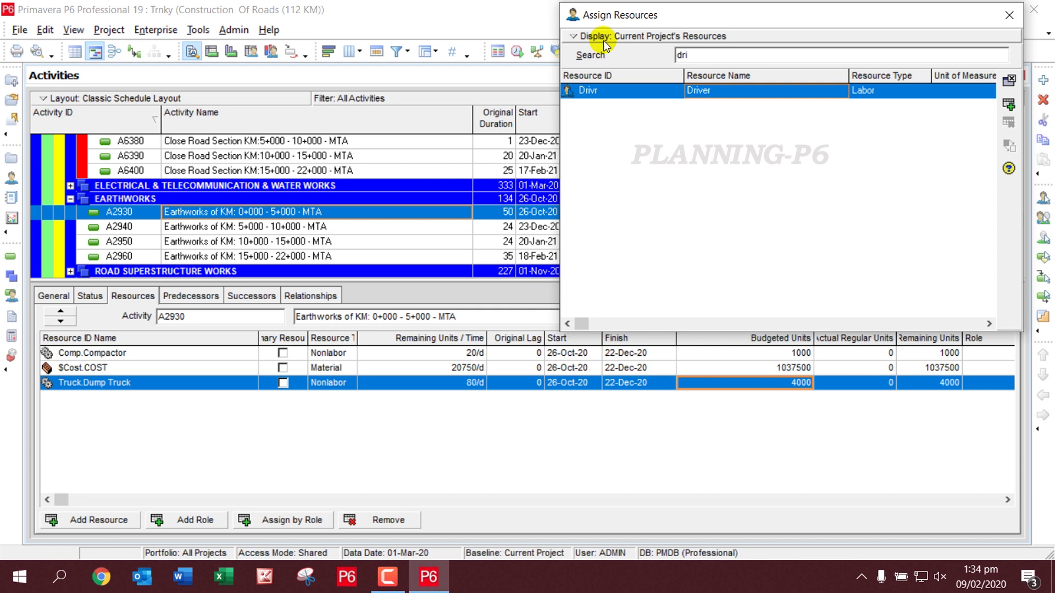
double_click(723, 90)
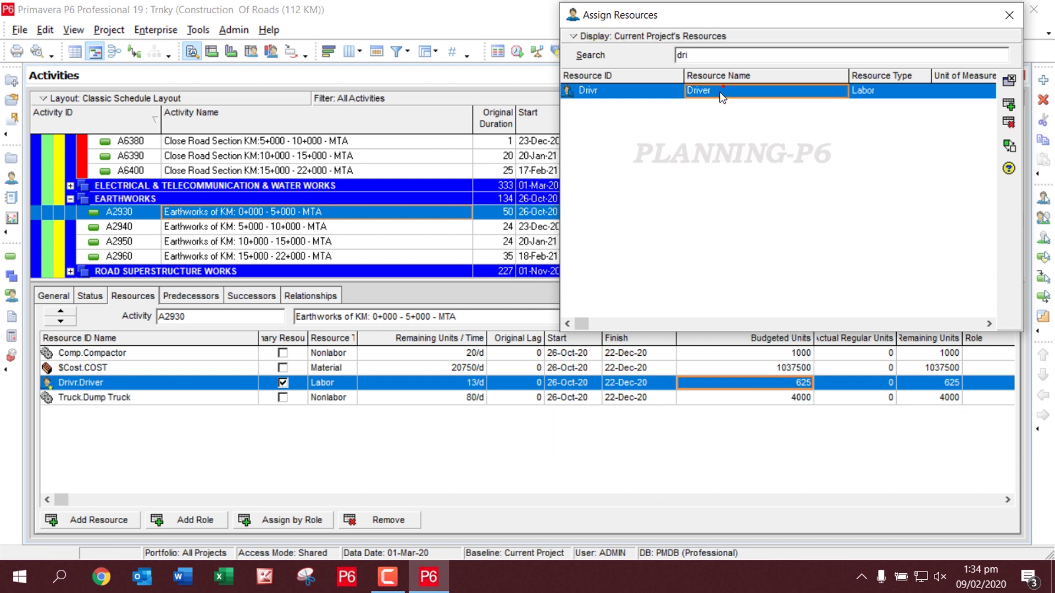
left_click(786, 383)
type("4000")
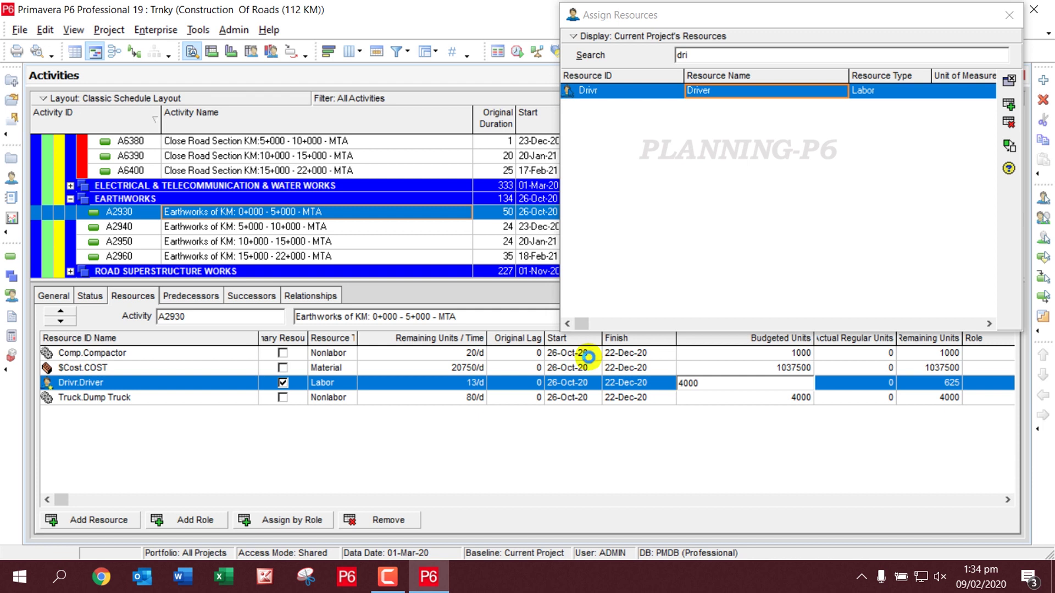
key("Return")
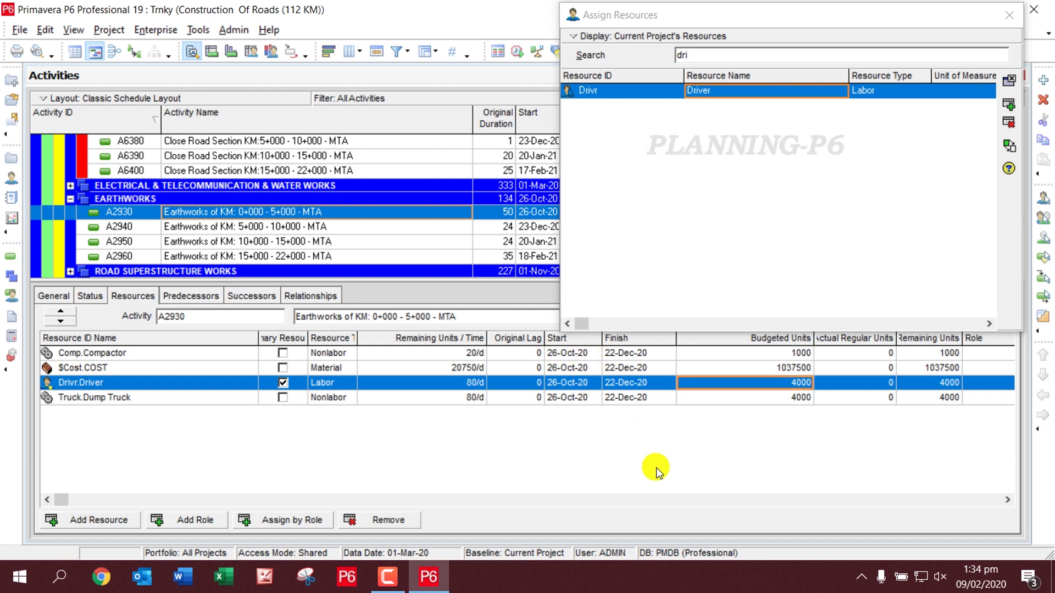
left_click(702, 55)
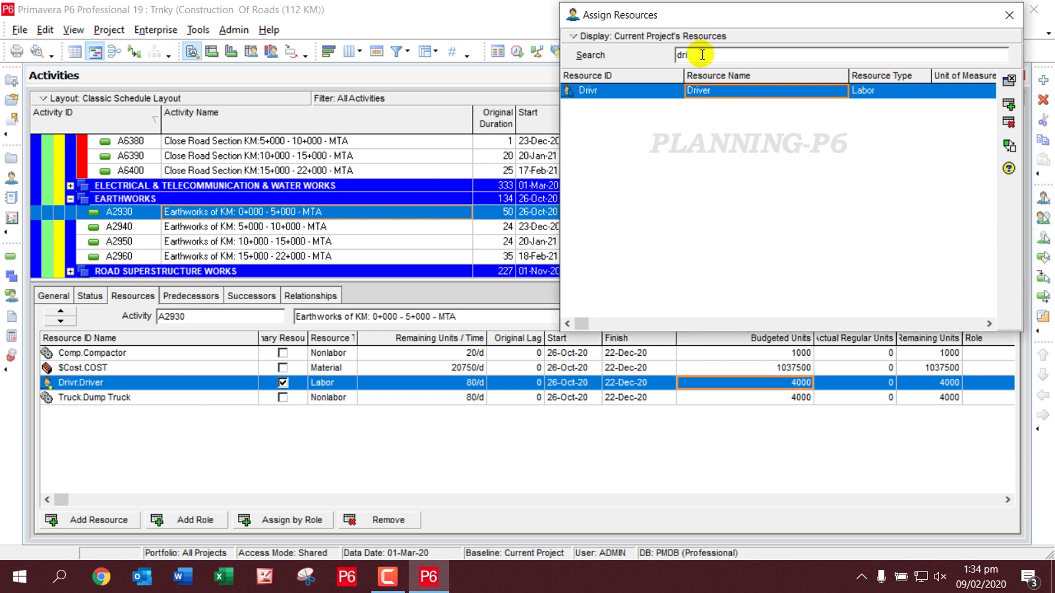
- Search 'exc', assign Excavated Earth Material with 30000 budgeted units, then clear the search
double_click(702, 55)
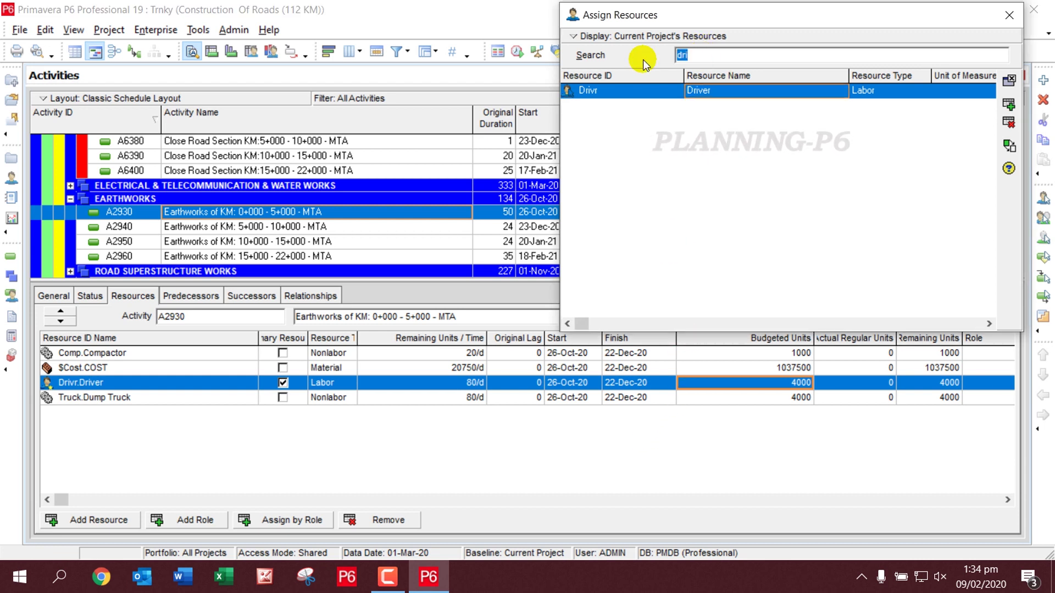
type("e")
type("xc")
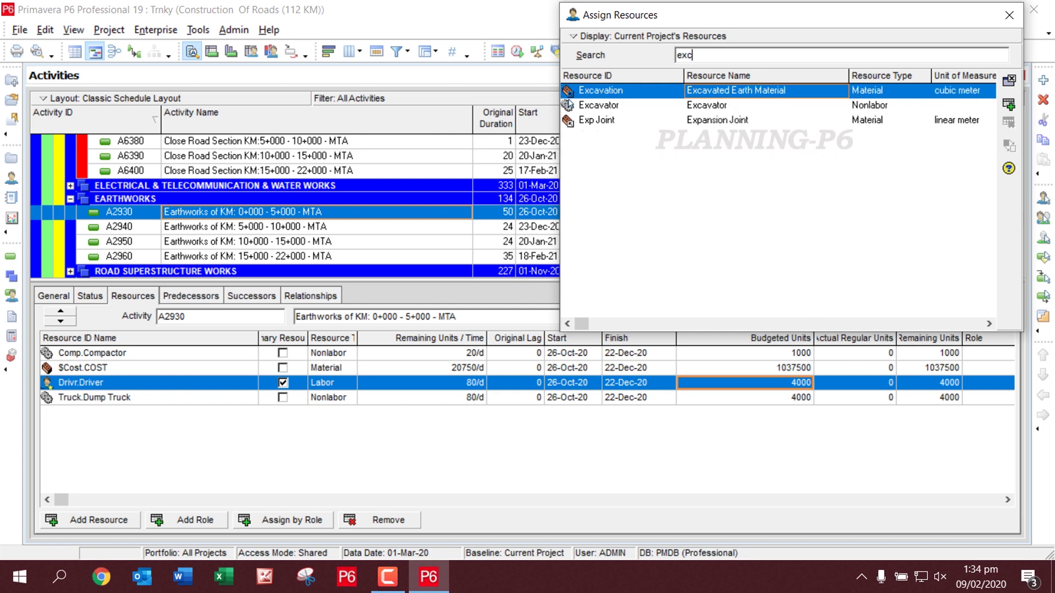
double_click(861, 89)
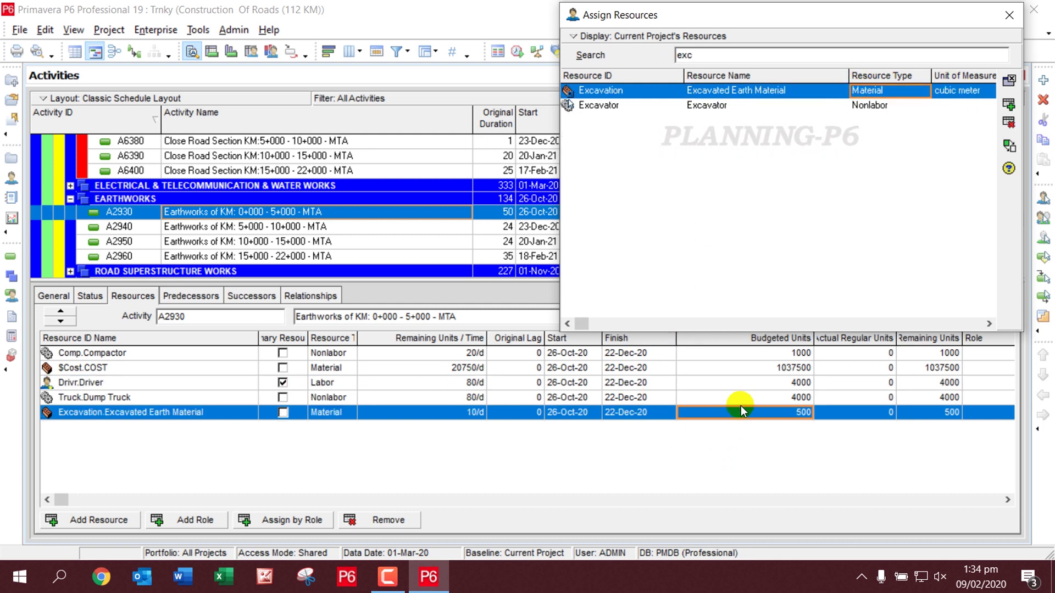
left_click(741, 409)
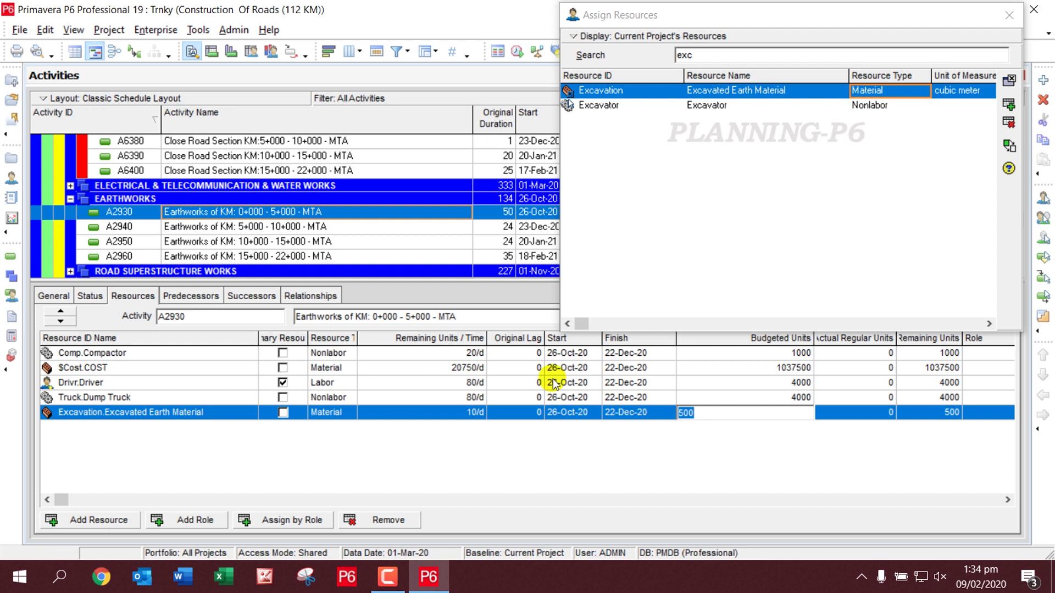
type("3")
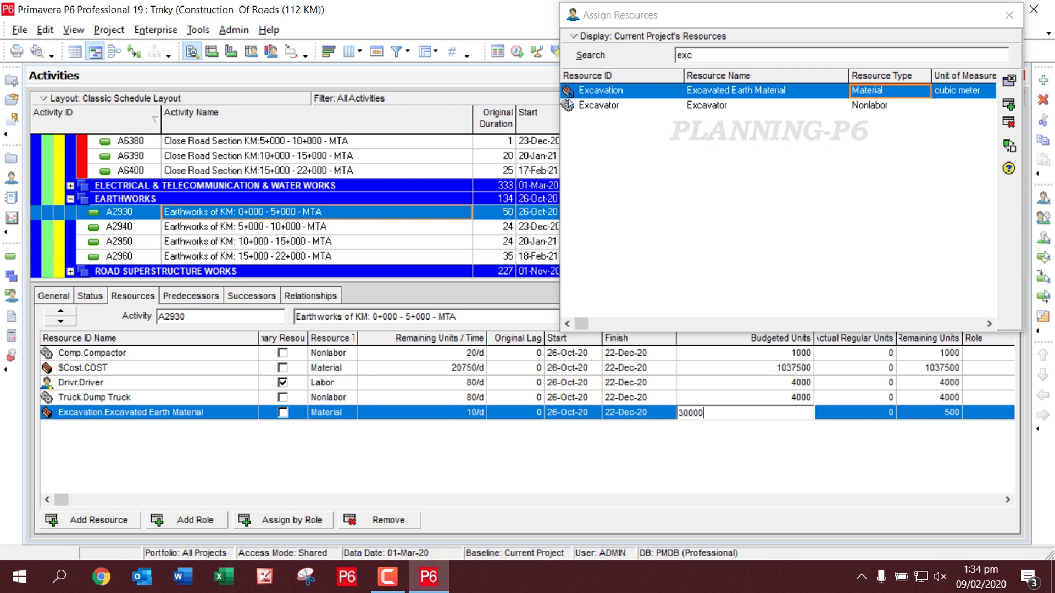
type("0000")
key("Return")
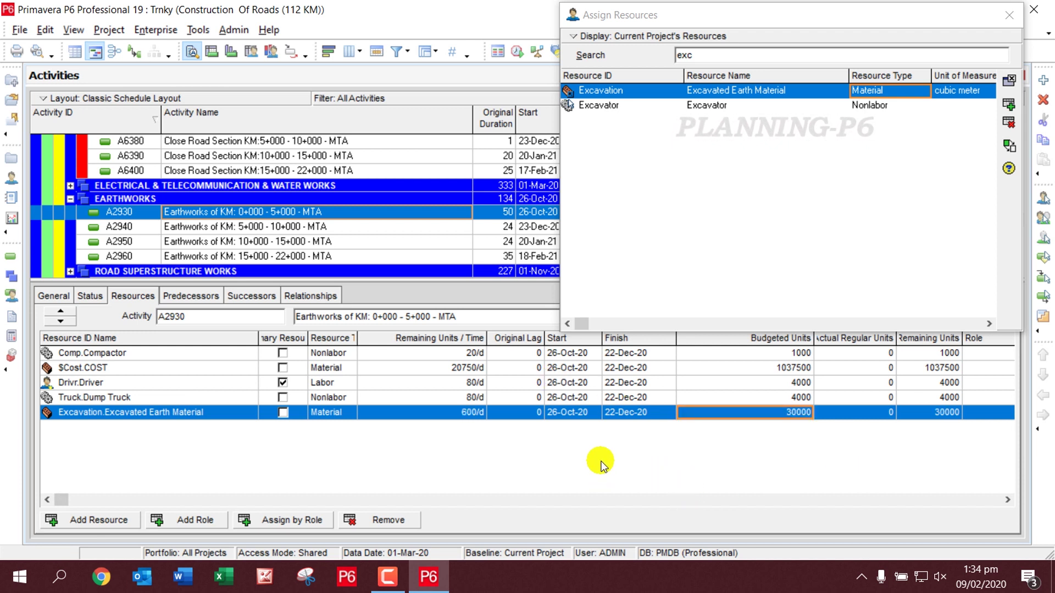
left_click(733, 57)
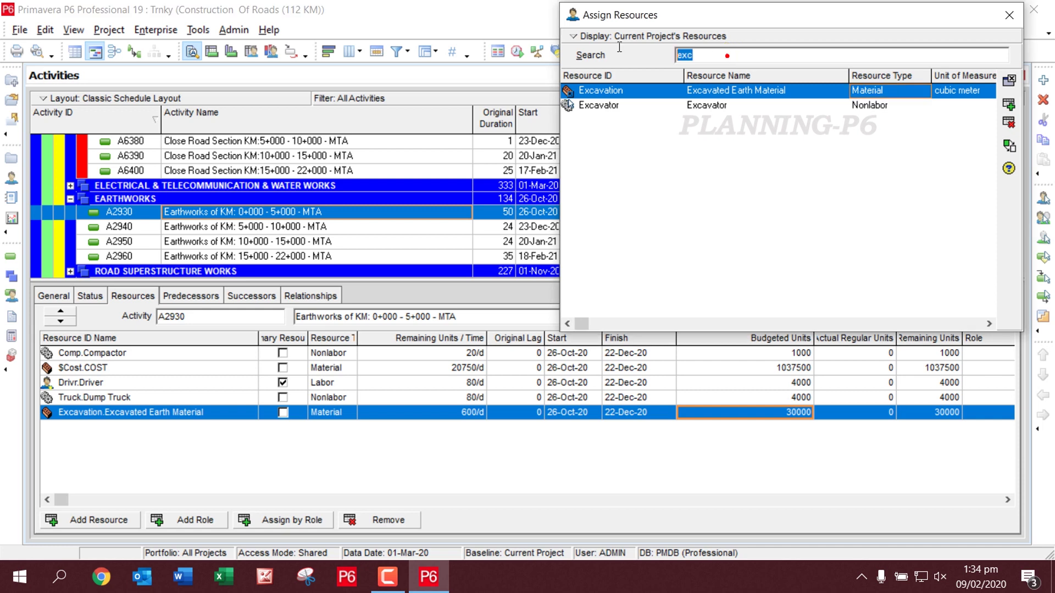
type("g")
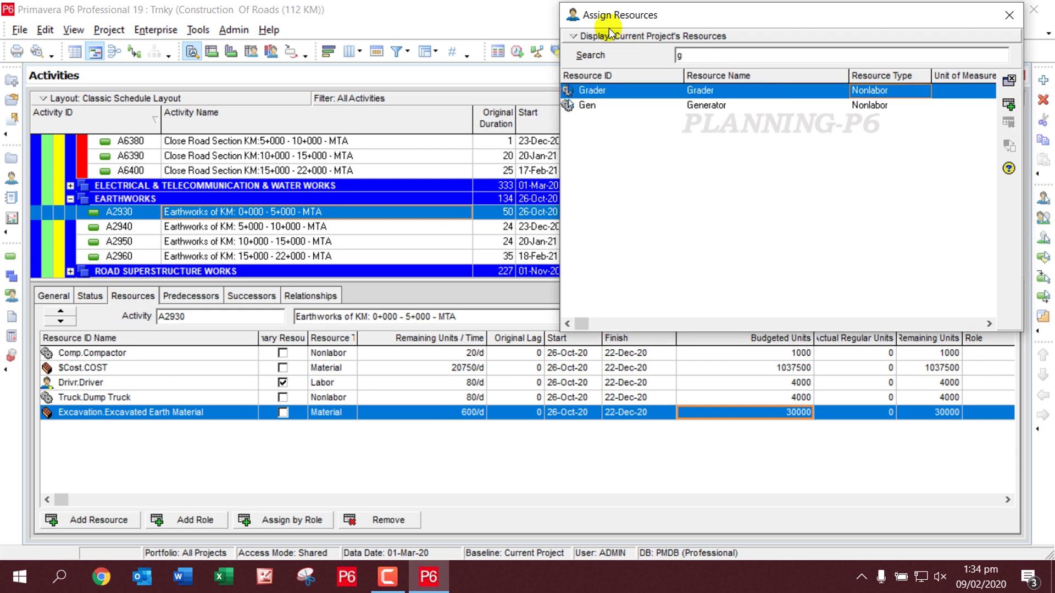
key("BackSpace")
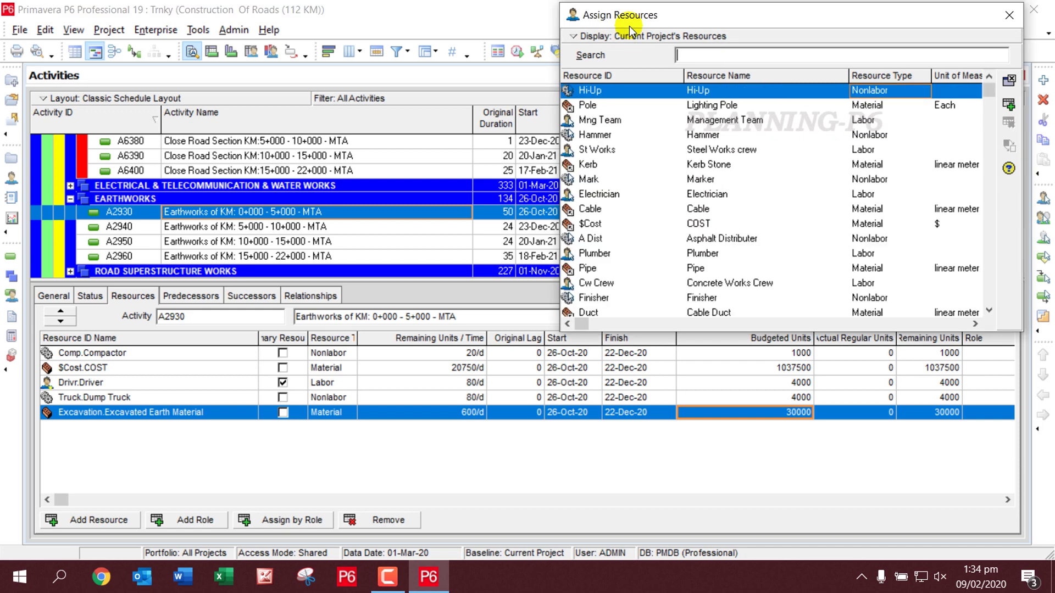
- Assign Grader to activity A2930 with 500 budgeted units
type("ga")
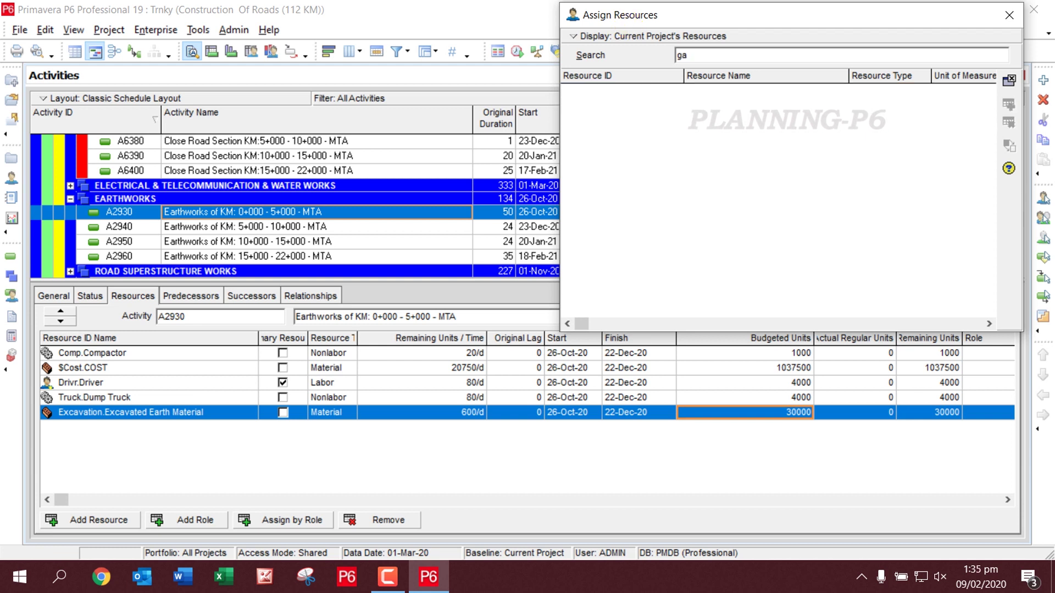
key("BackSpace")
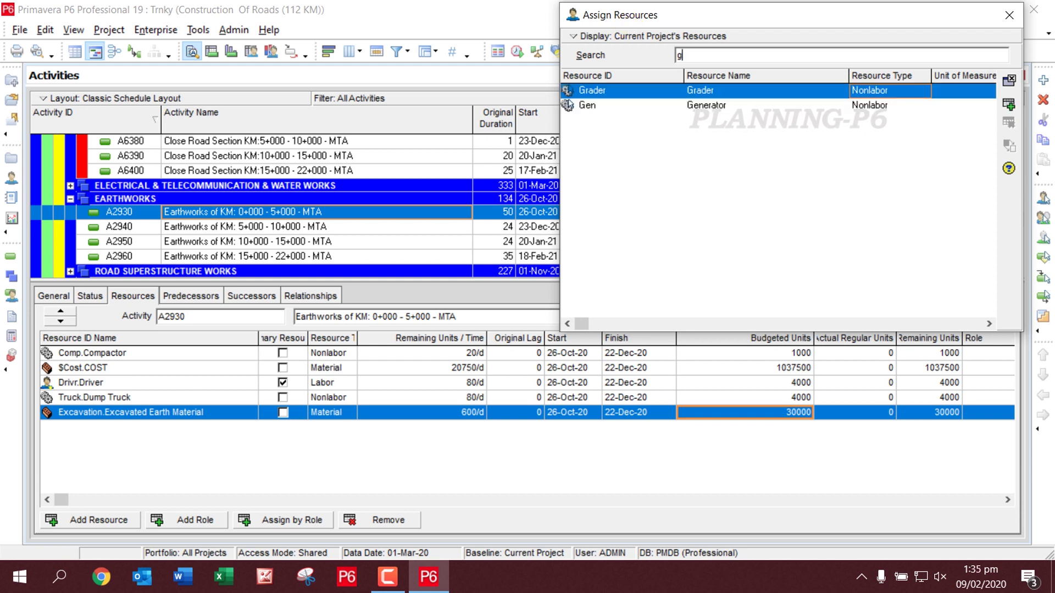
double_click(764, 94)
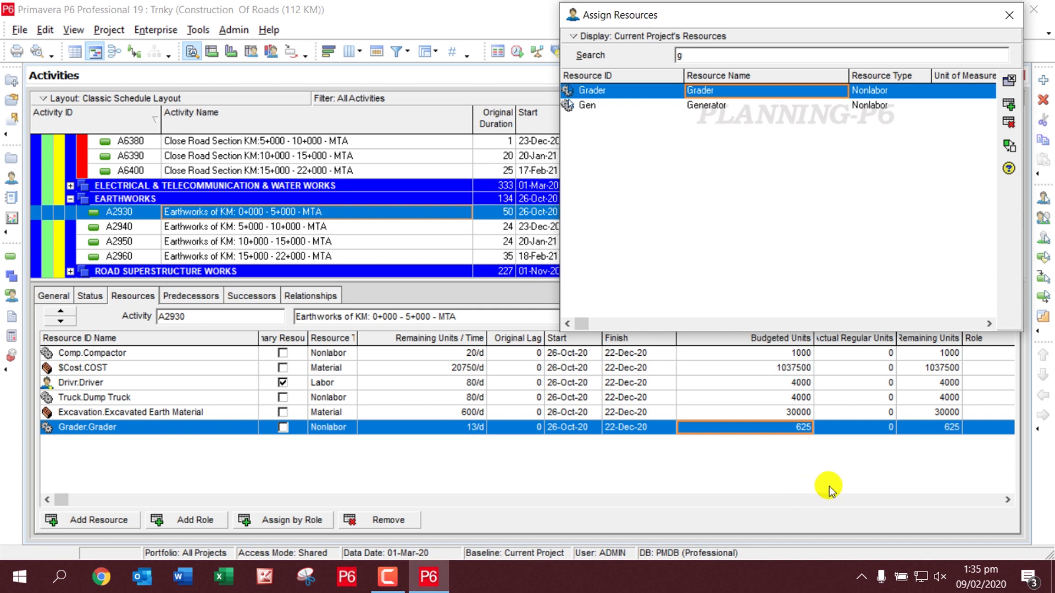
left_click(802, 428)
type("5")
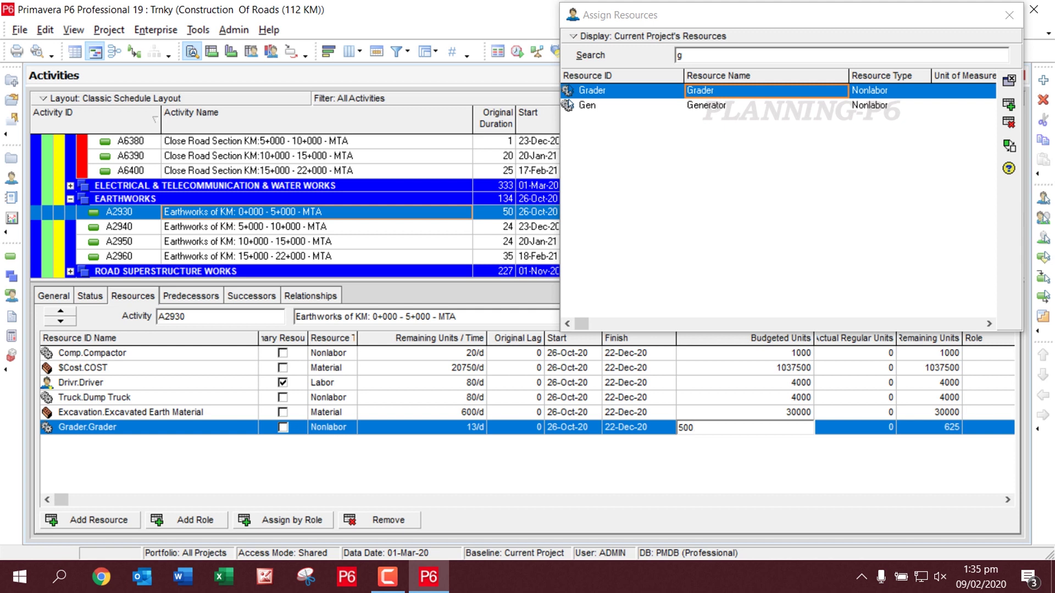
type("00")
key("Return")
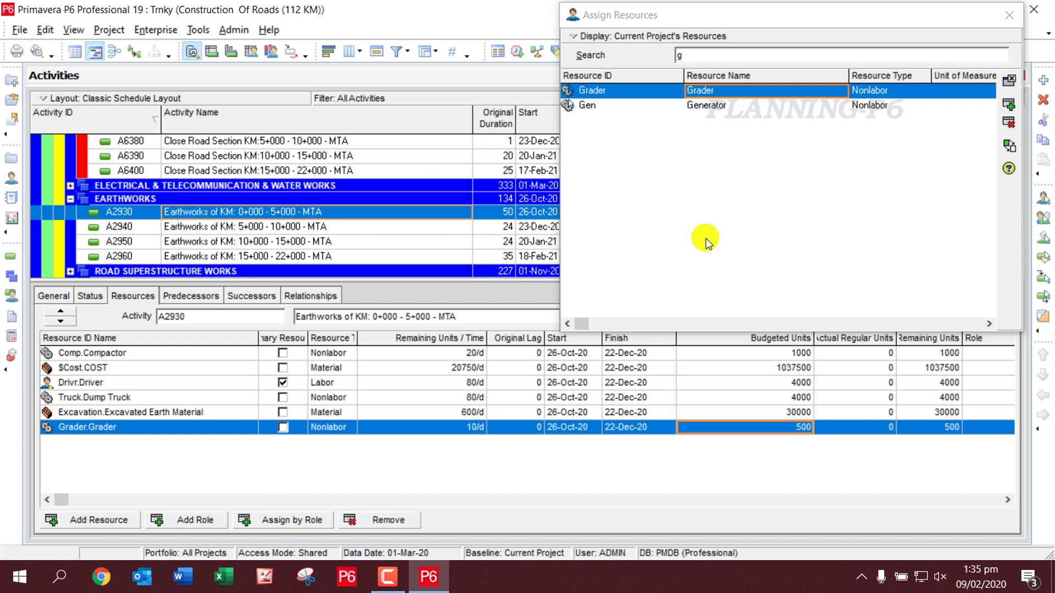
- Assign Operator with 500 budgeted units and close the Assign Resources window
left_click(719, 53)
type("0")
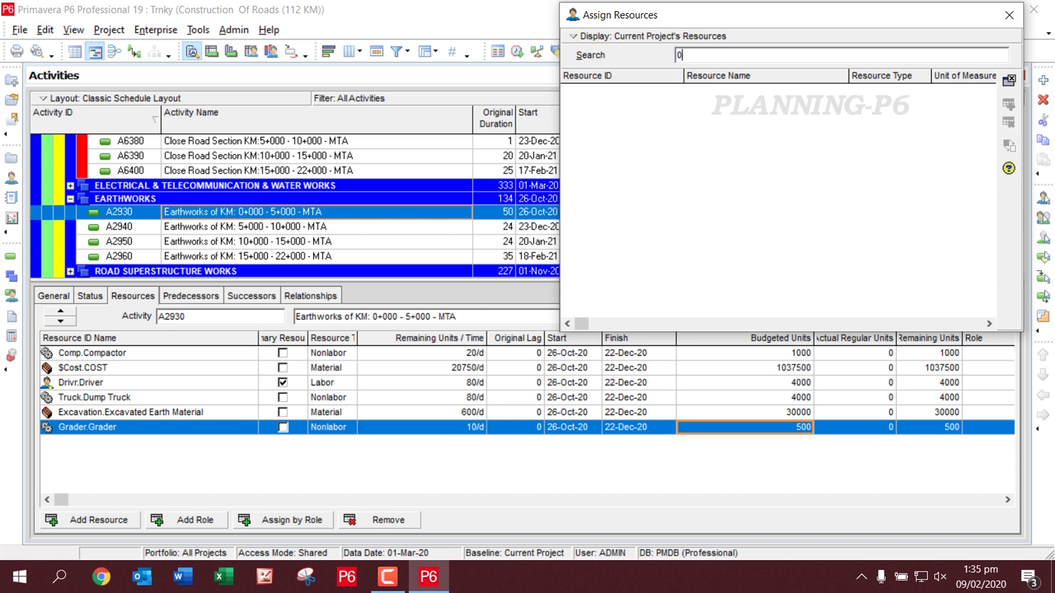
key("BackSpace")
type("op")
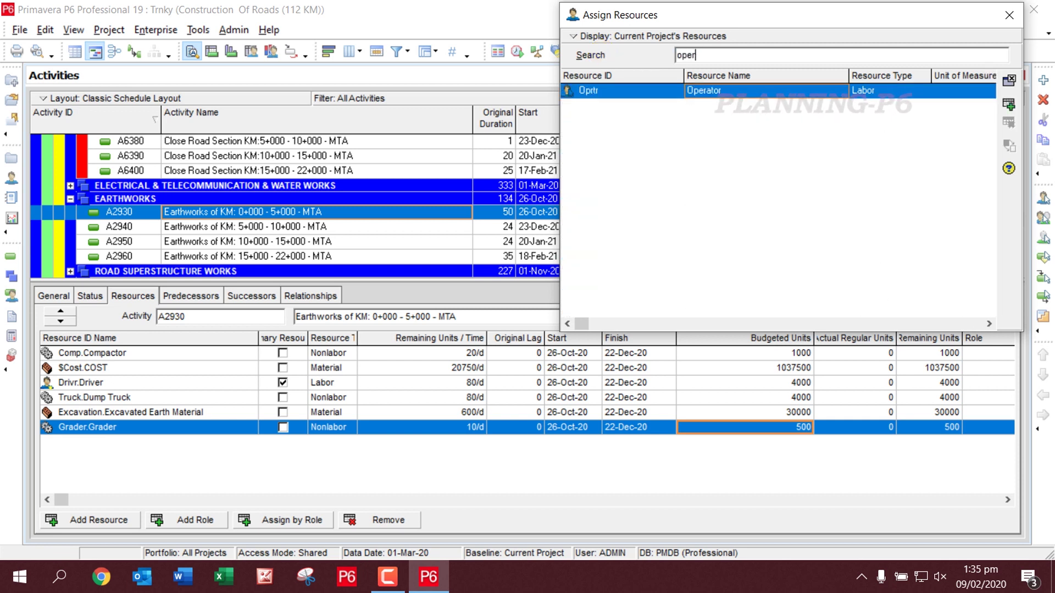
type("er")
key("Return")
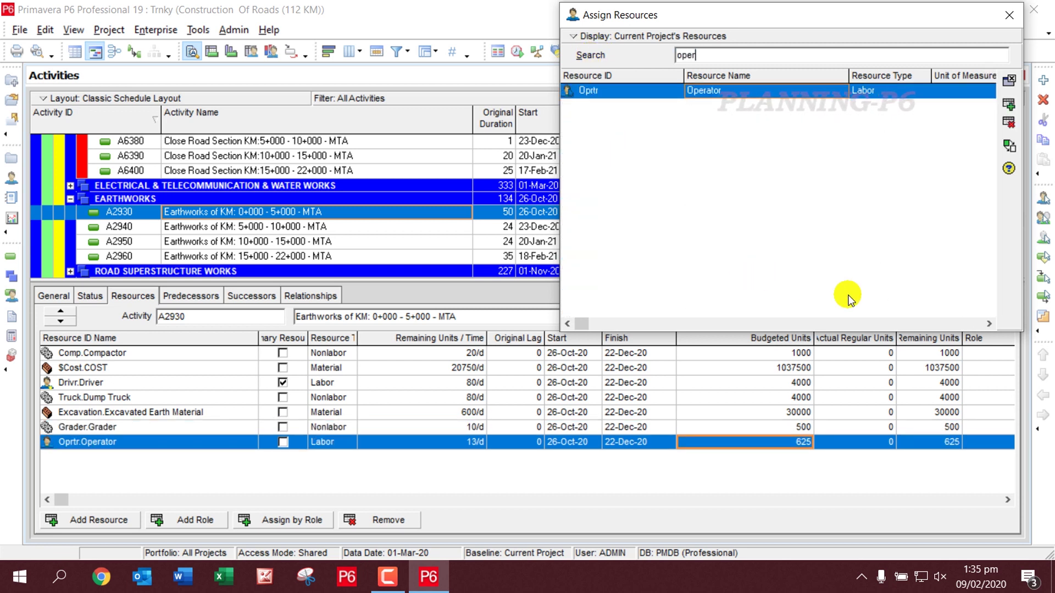
left_click(803, 442)
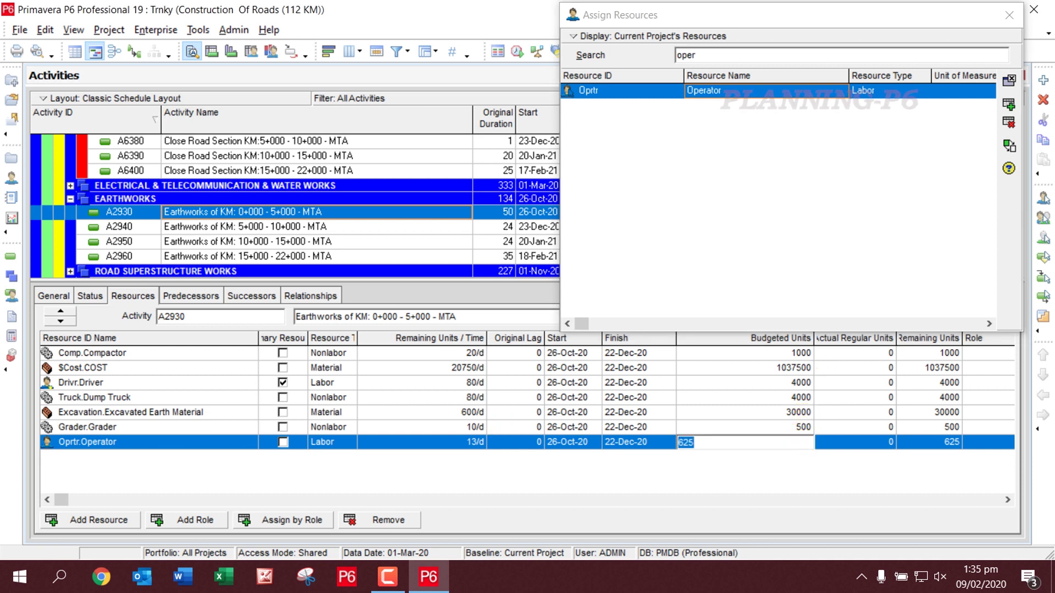
type("5000")
key("BackSpace")
key("Return")
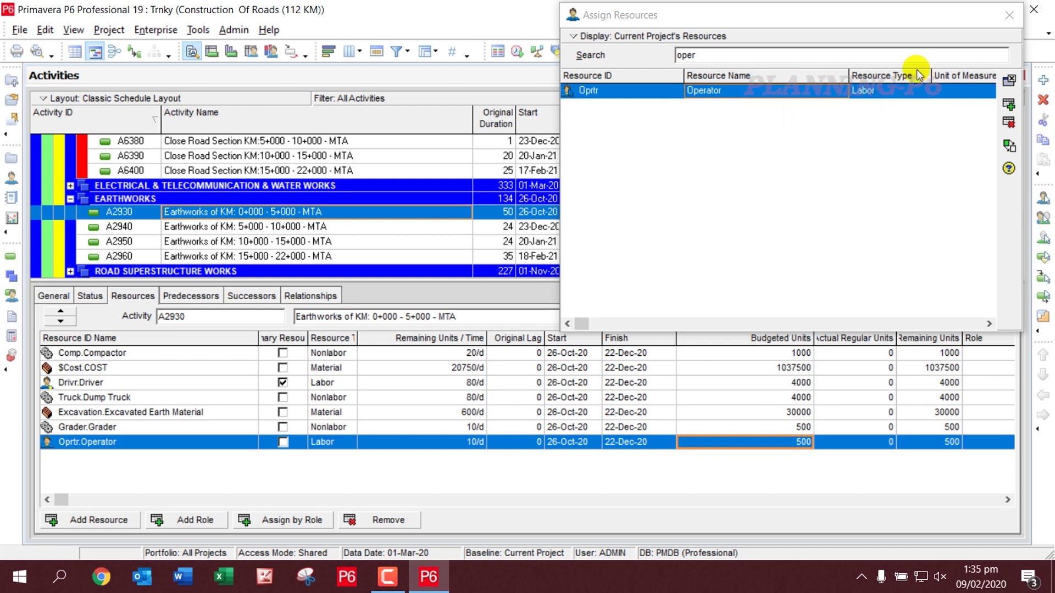
left_click(1014, 12)
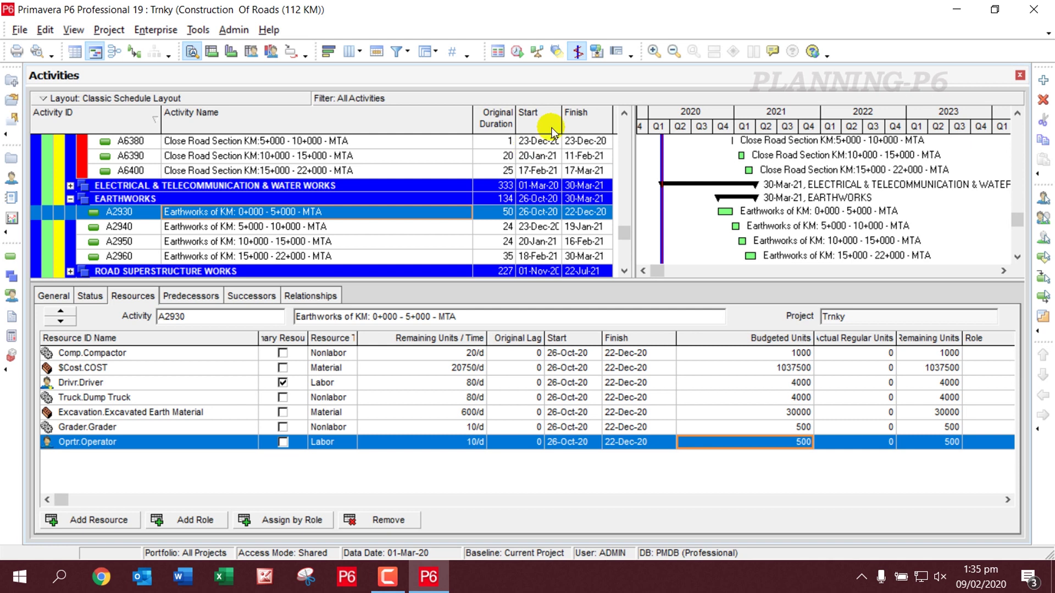
- Find the Resources column in the Columns dialog and add it to the activity table
right_click(468, 156)
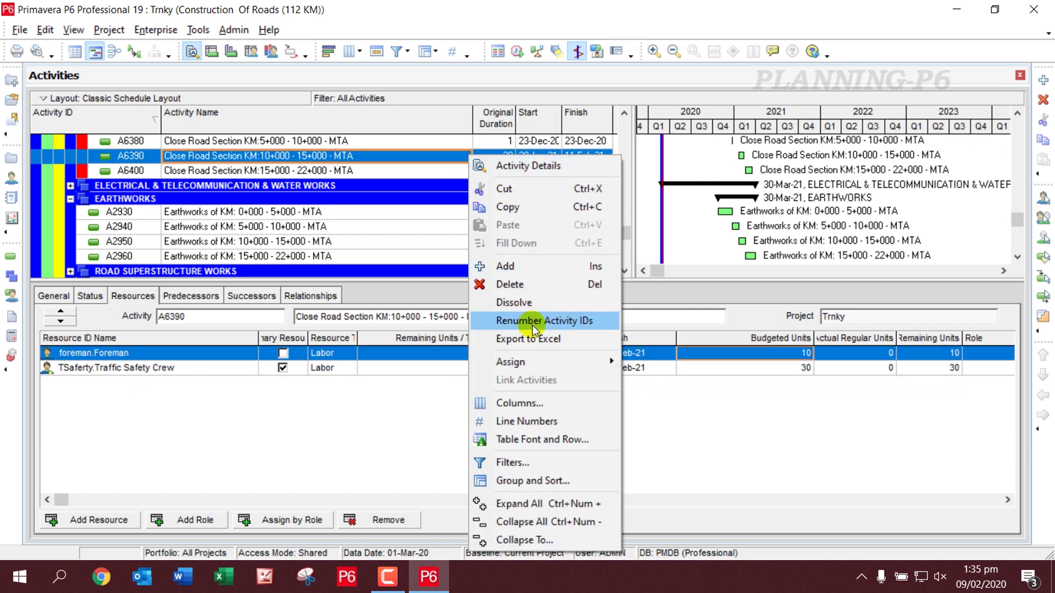
left_click(519, 403)
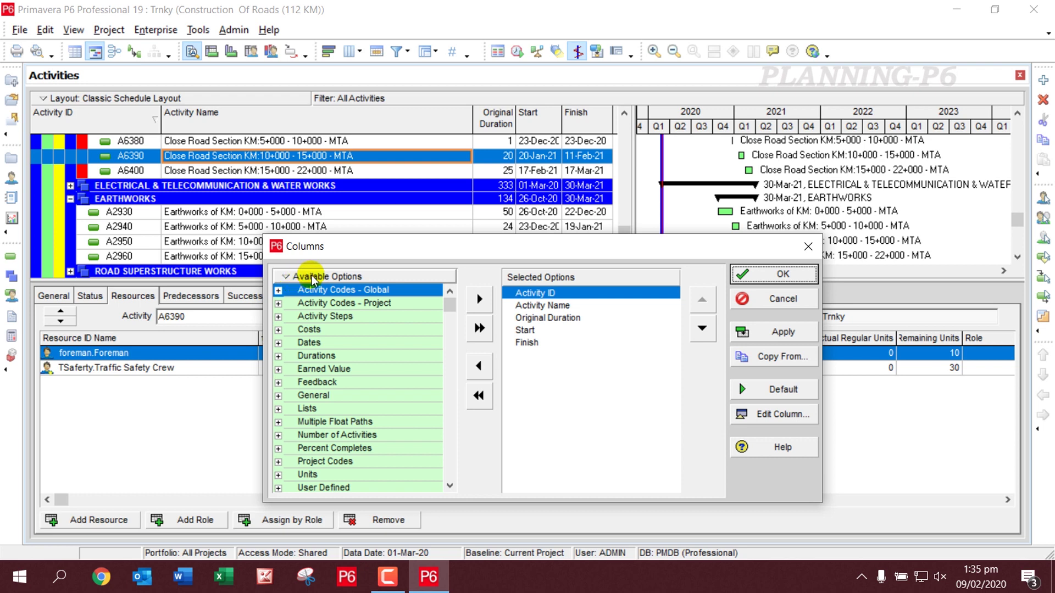
right_click(305, 281)
left_click(308, 292)
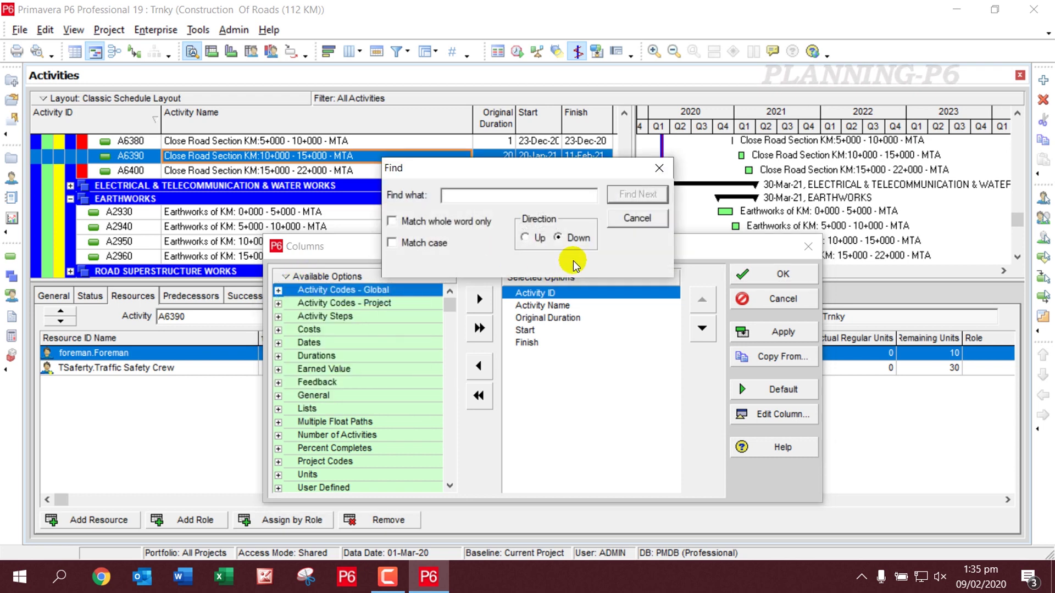
type("resources")
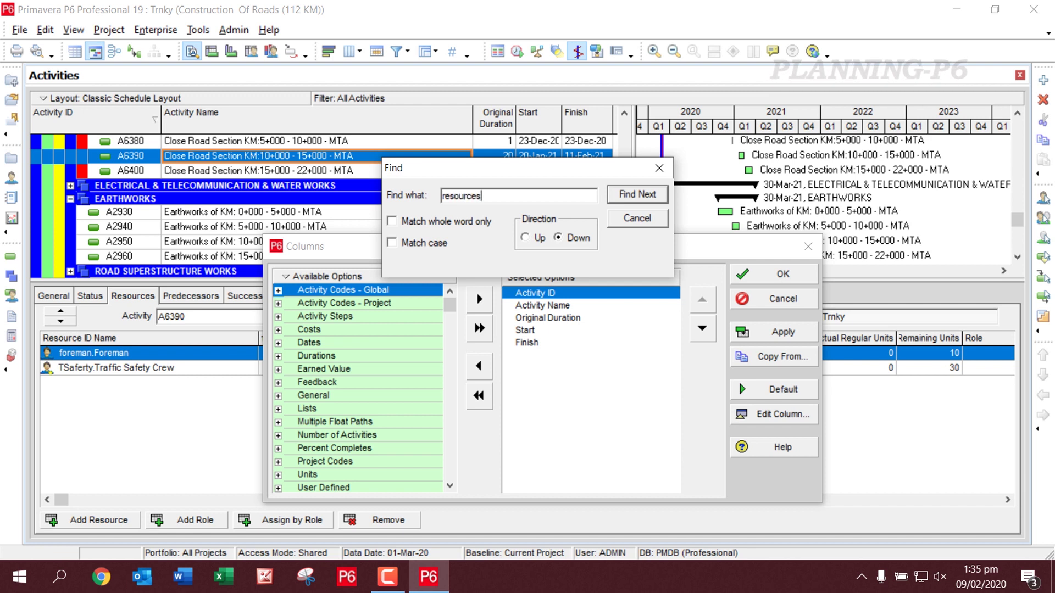
key("Return")
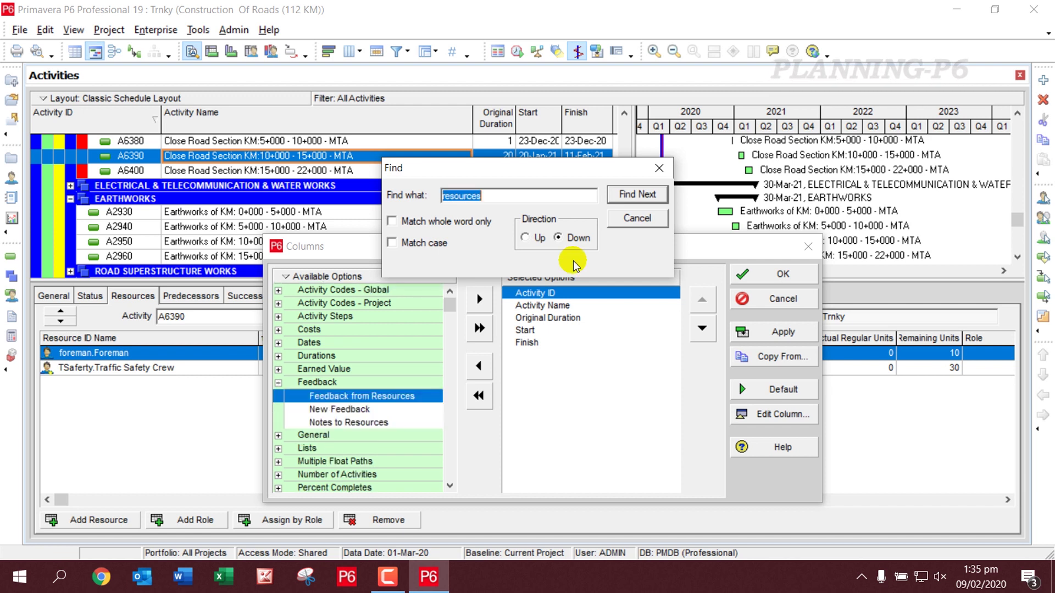
key("Return")
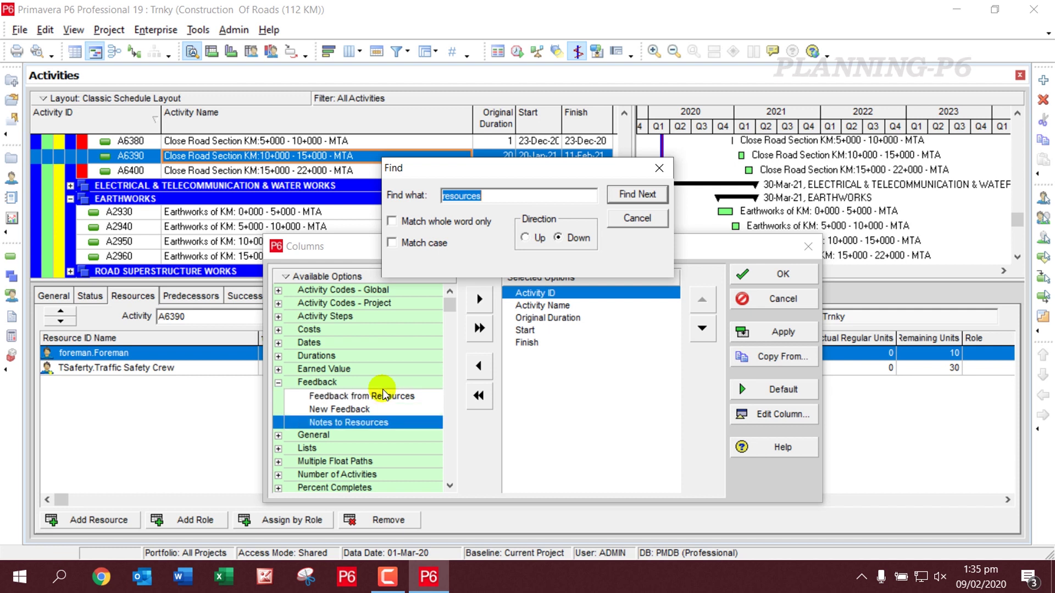
key("Return")
double_click(349, 486)
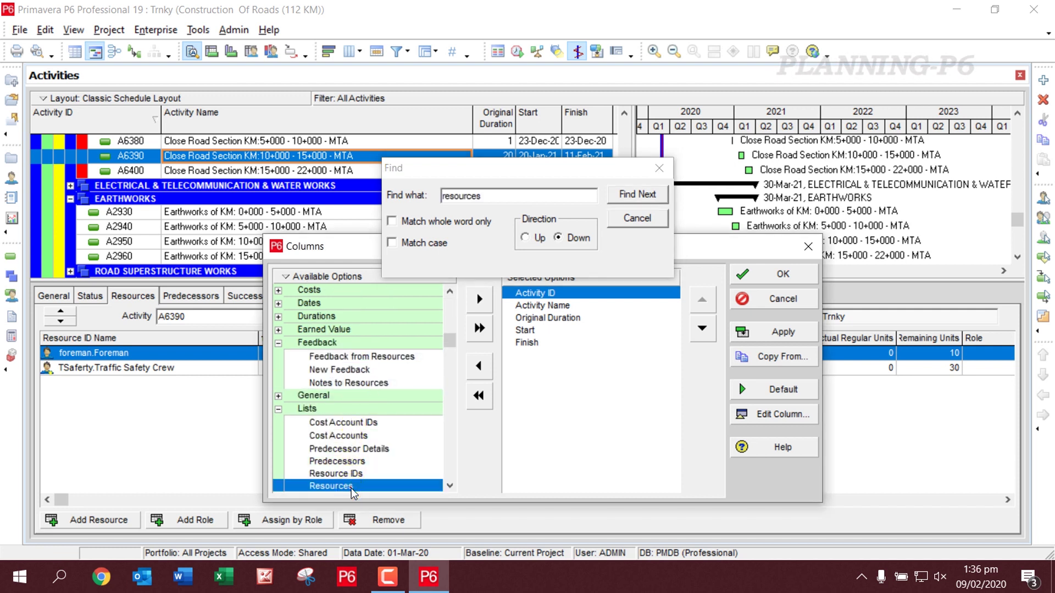
- Move Resources below Original Duration and apply the column changes
left_click(704, 336)
left_click(704, 337)
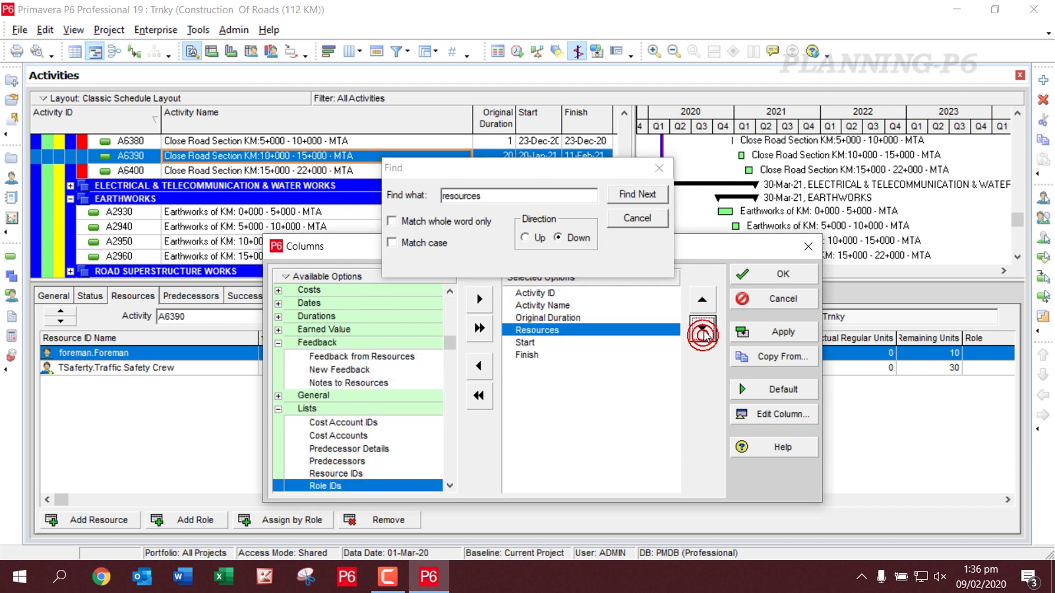
left_click(776, 332)
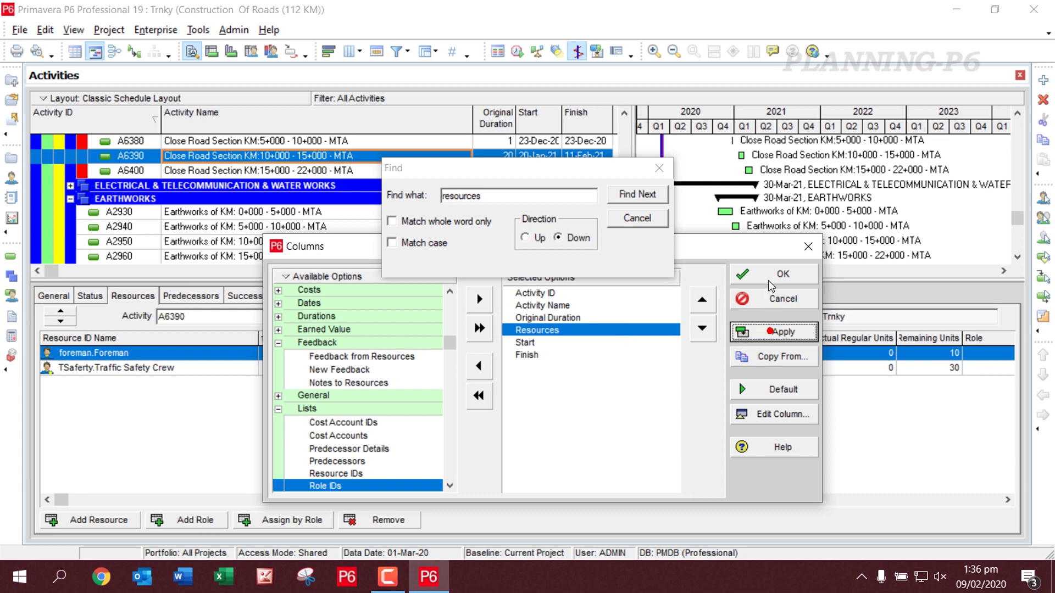
left_click(757, 277)
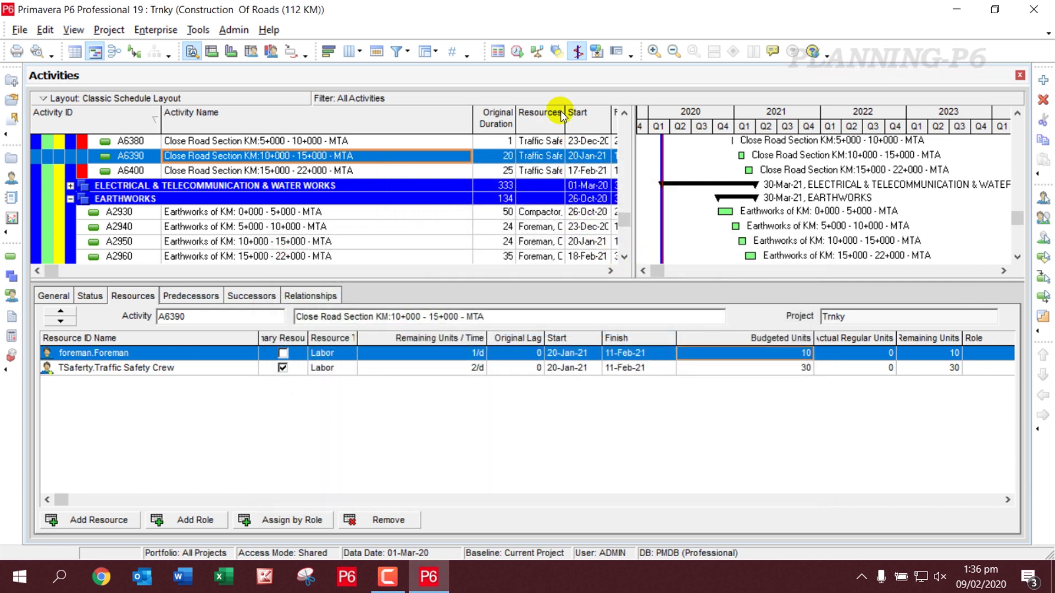
- Widen the activity table and Resources column to show full names, then open A2930's resources
left_click_drag(638, 125, 803, 146)
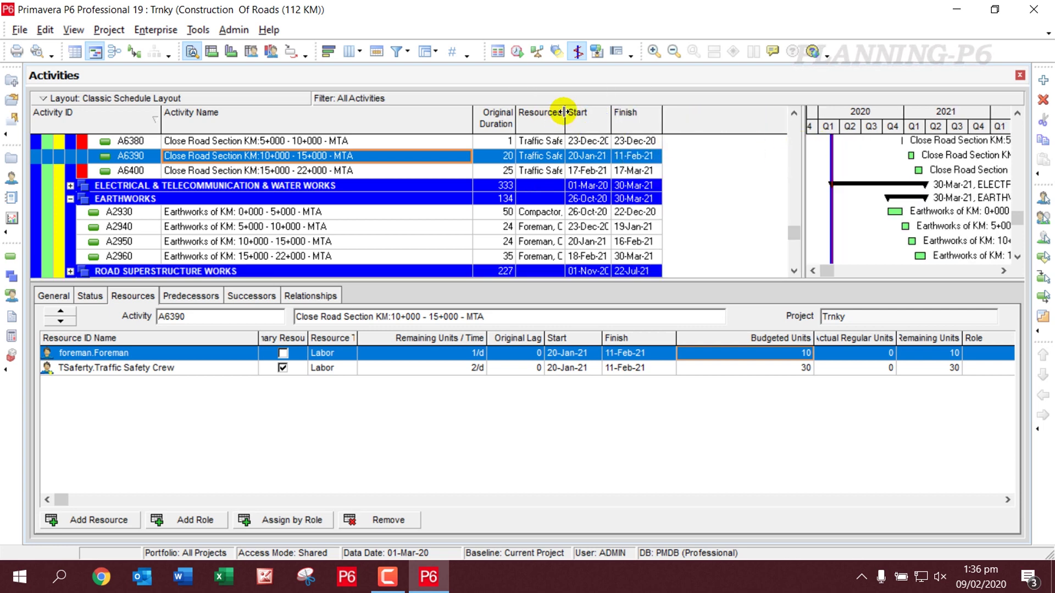
left_click_drag(566, 113, 703, 141)
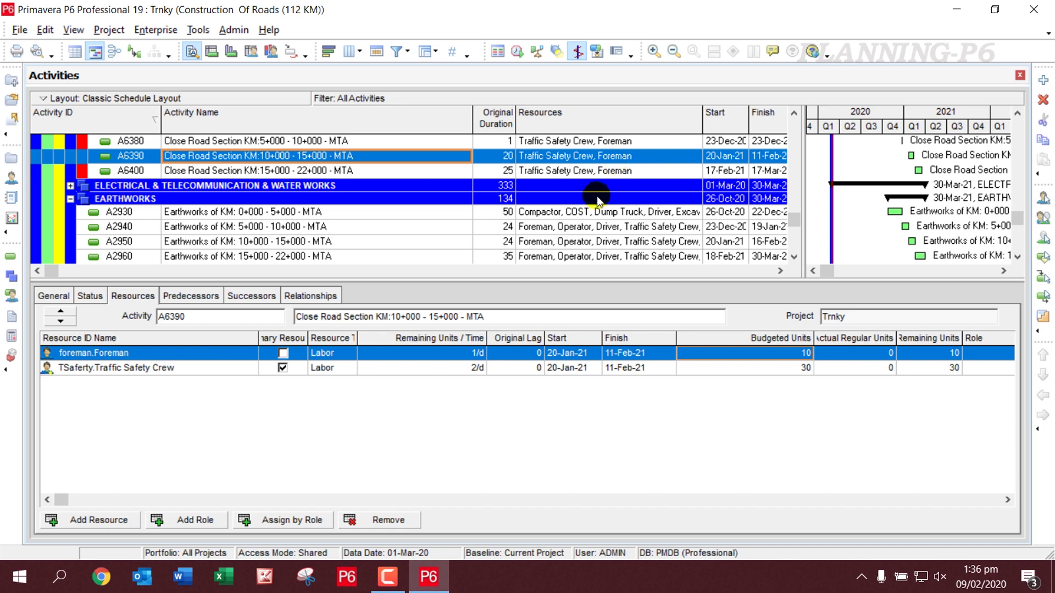
scroll(595, 203, "up", 1)
scroll(594, 196, "down", 1)
scroll(594, 196, "up", 1)
scroll(595, 197, "down", 7)
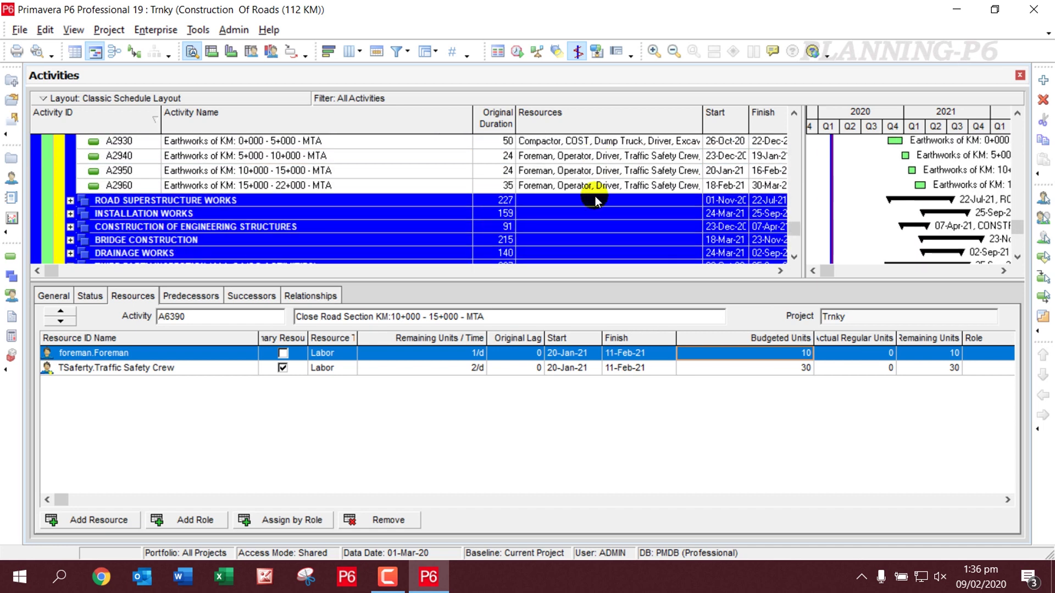
scroll(595, 196, "up", 7)
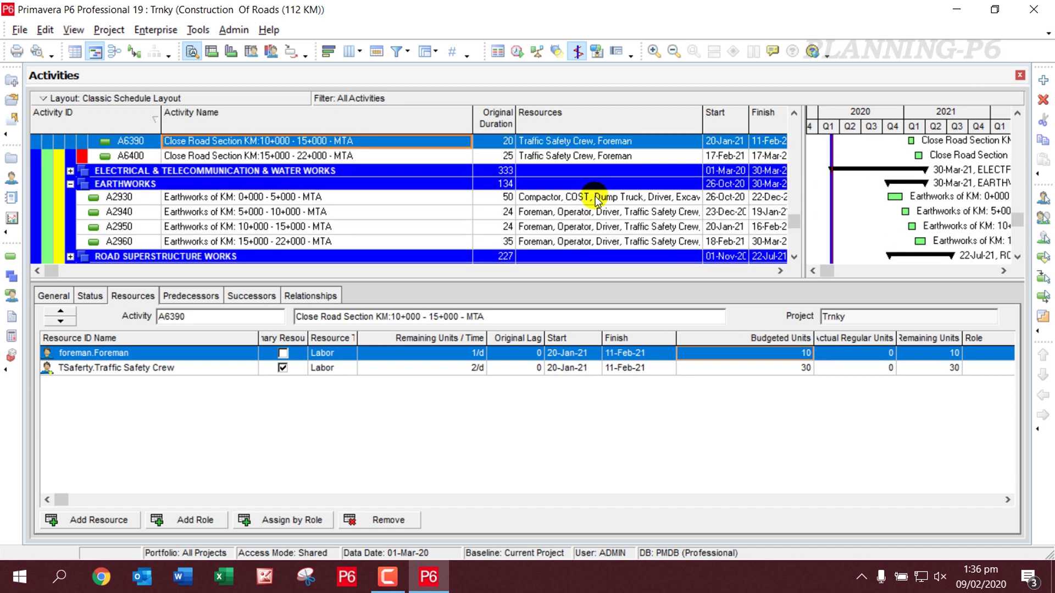
left_click(599, 196)
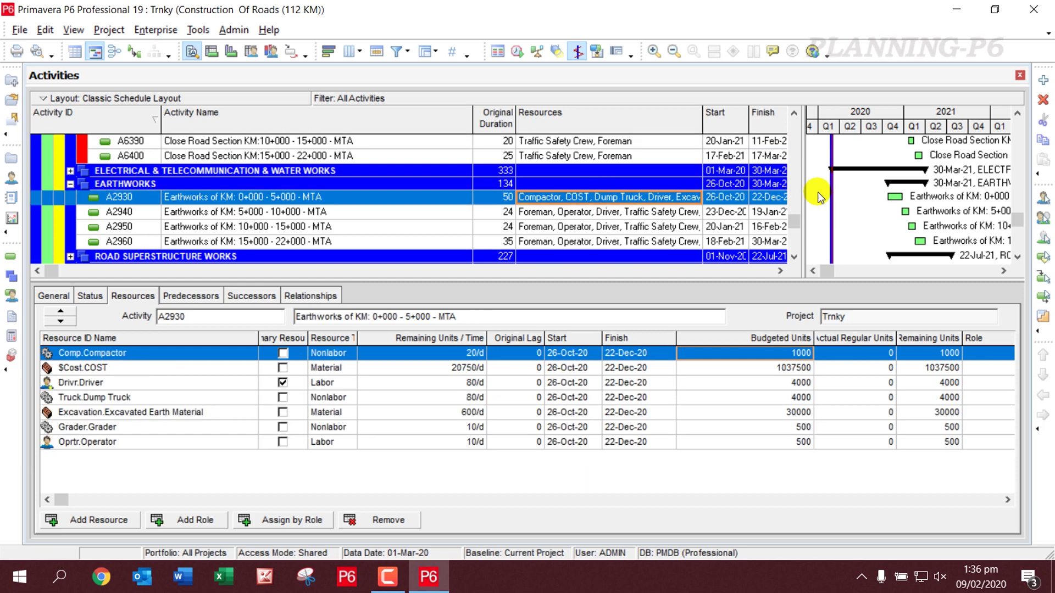
left_click_drag(805, 161, 874, 163)
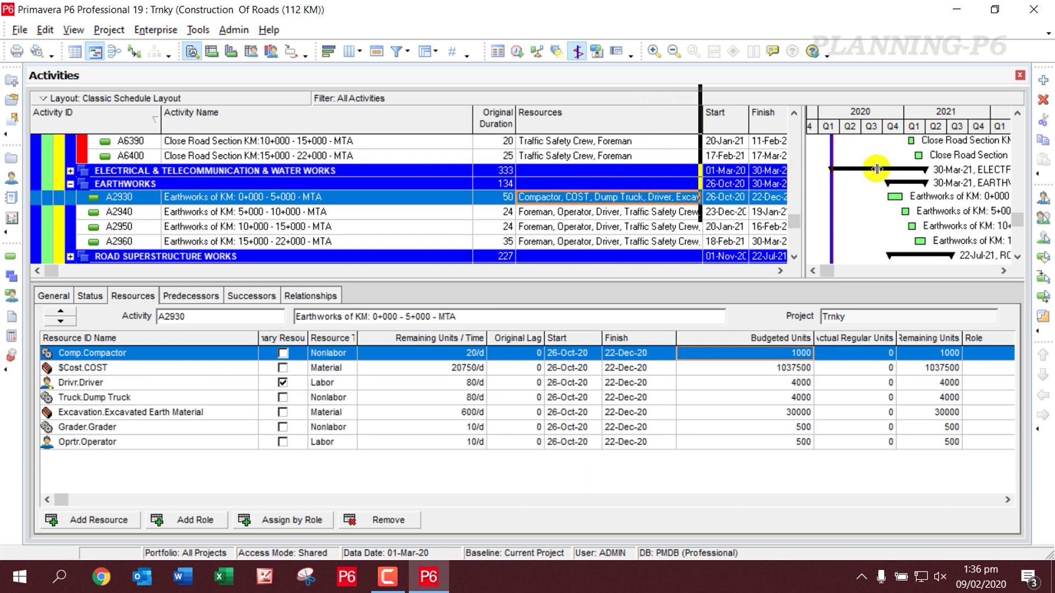
left_click_drag(663, 203, 639, 190)
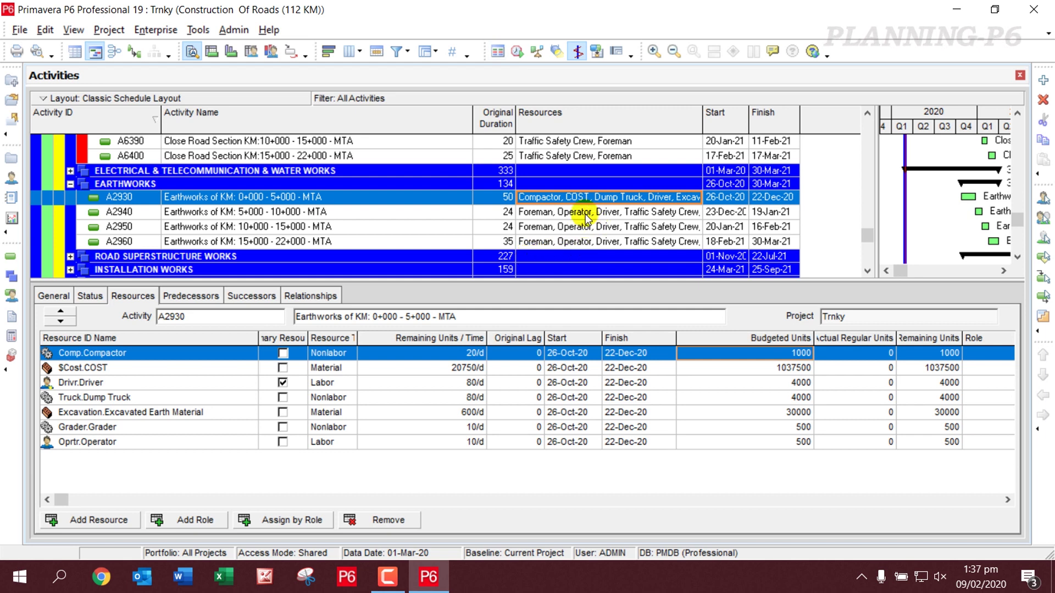
double_click(619, 204)
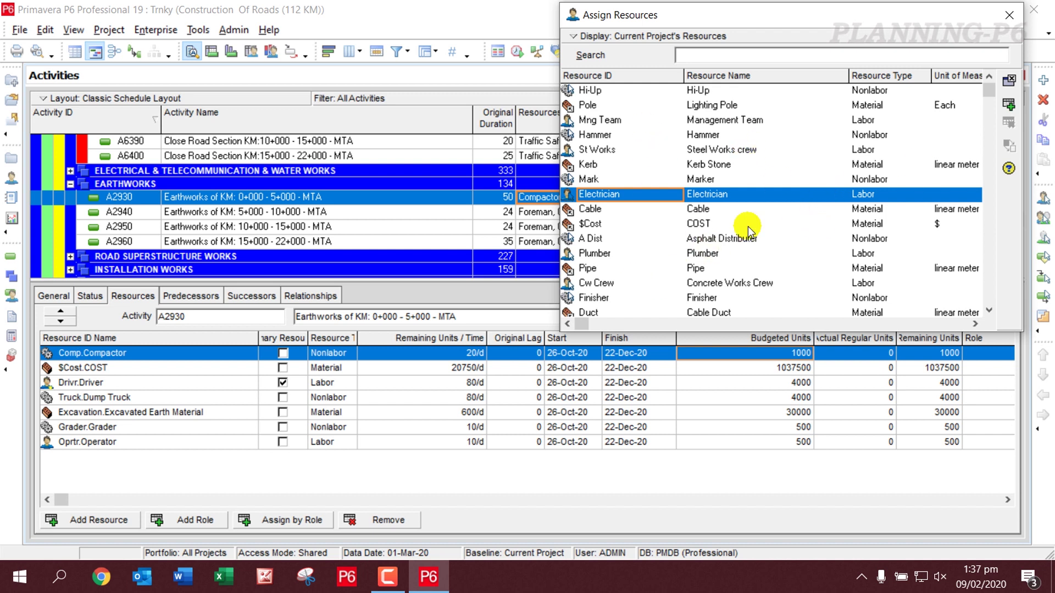
- Add a second Operator assignment (625 units) to A2930, close, then reopen Assign Resources
left_click(723, 58)
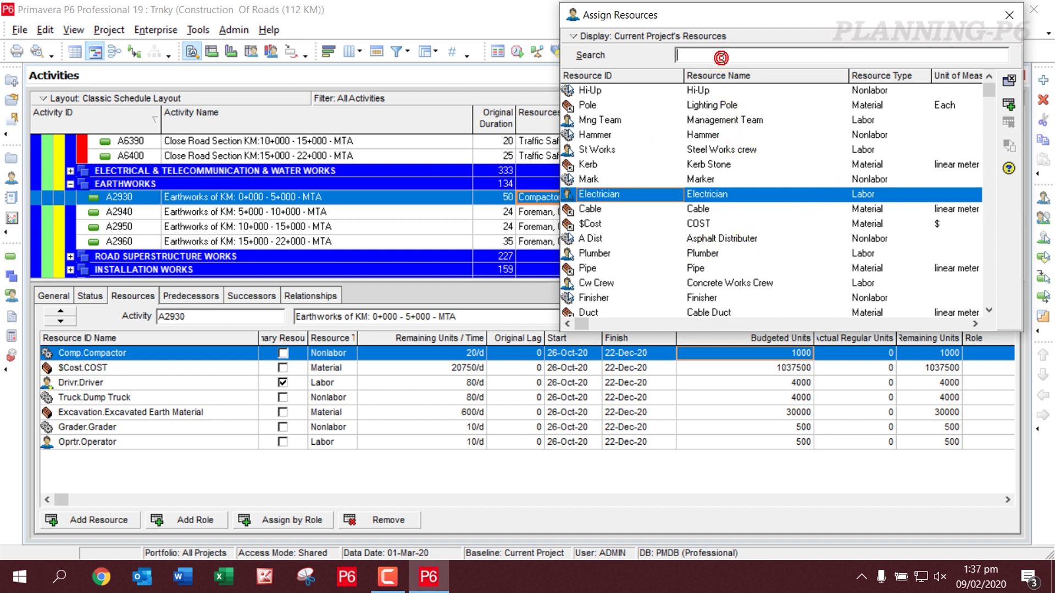
type("oper")
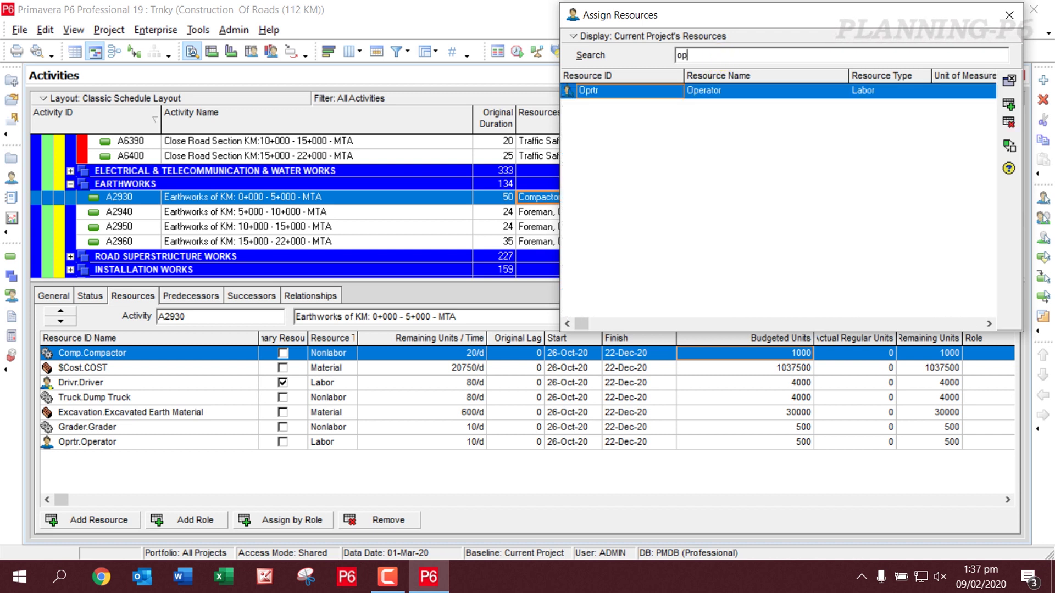
double_click(776, 91)
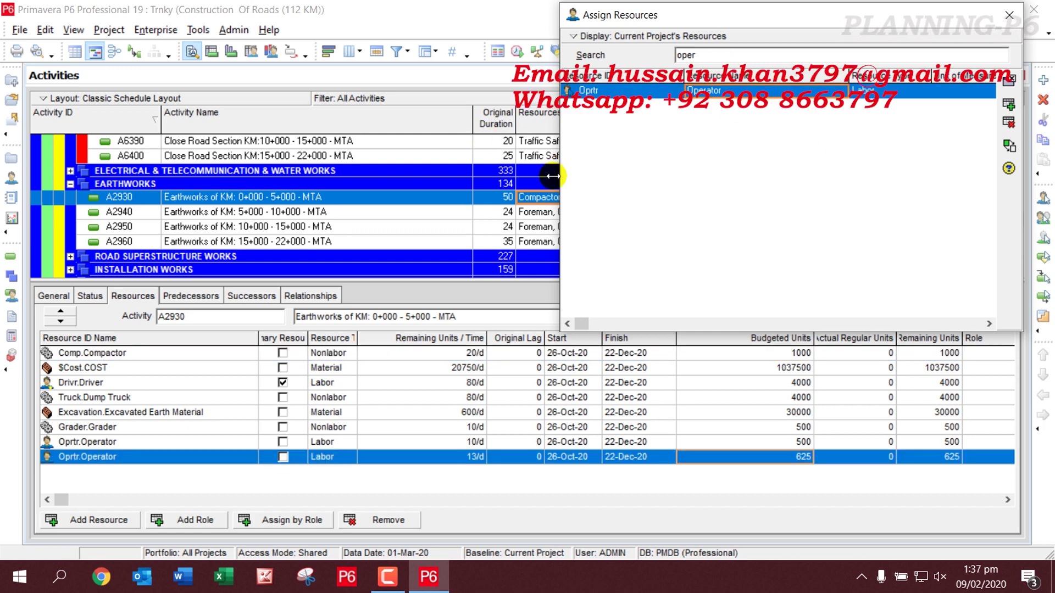
left_click(1009, 15)
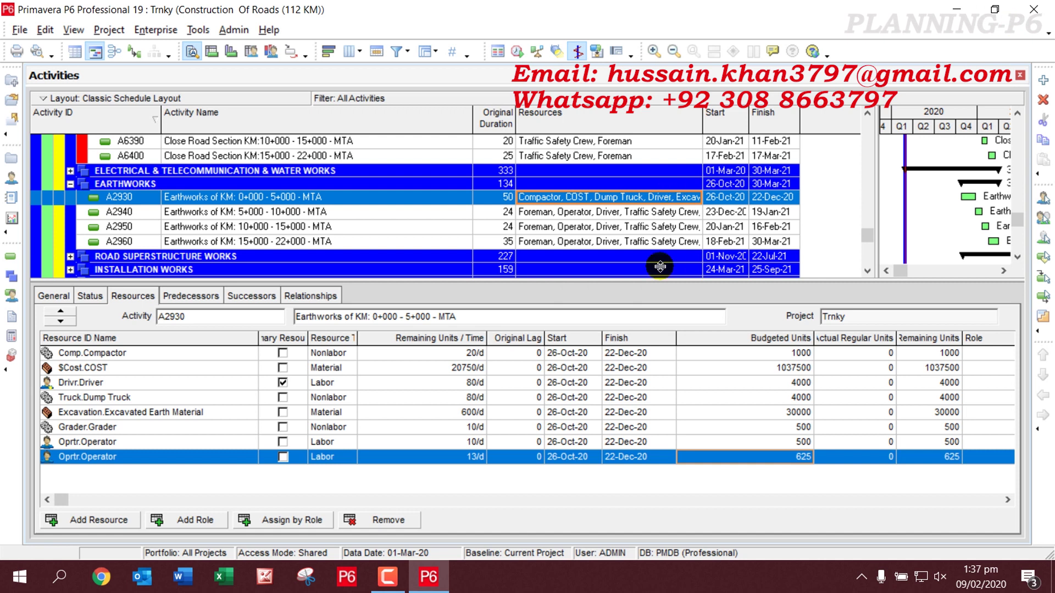
scroll(626, 250, "up", 5)
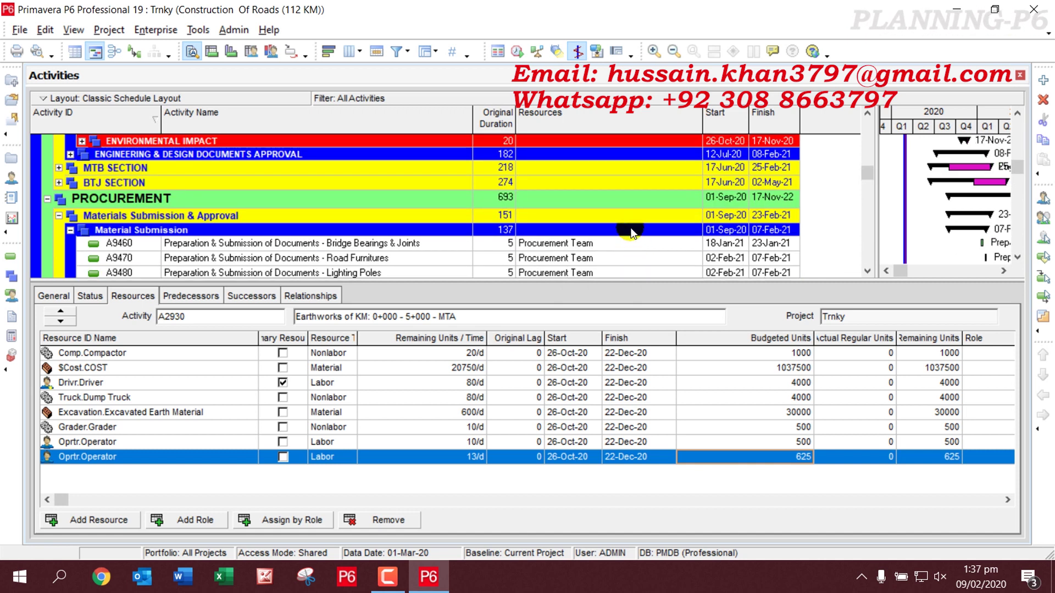
key("Insert")
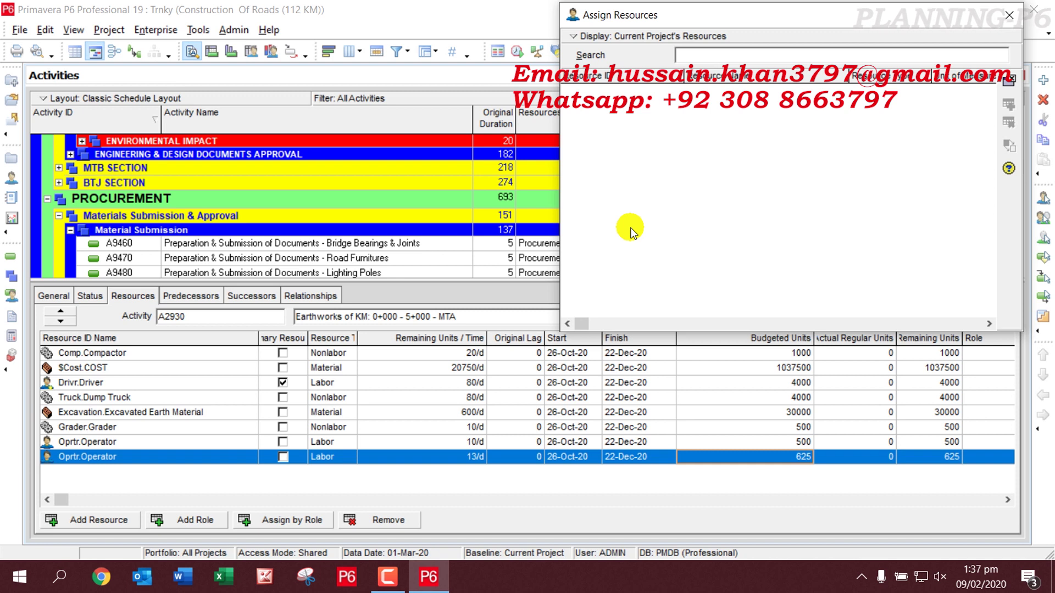